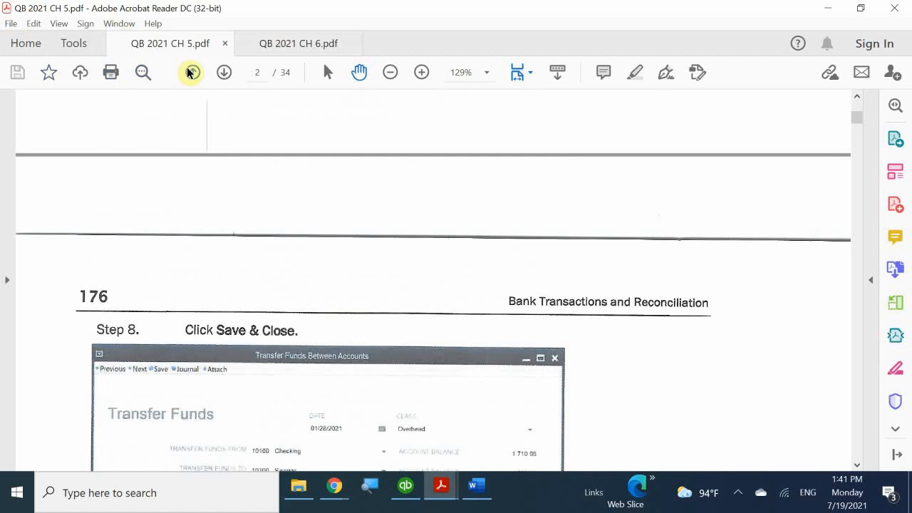
# - Page back to book page 175, then forward to page 179 where Bank Feeds begins
pyautogui.click(191, 72)
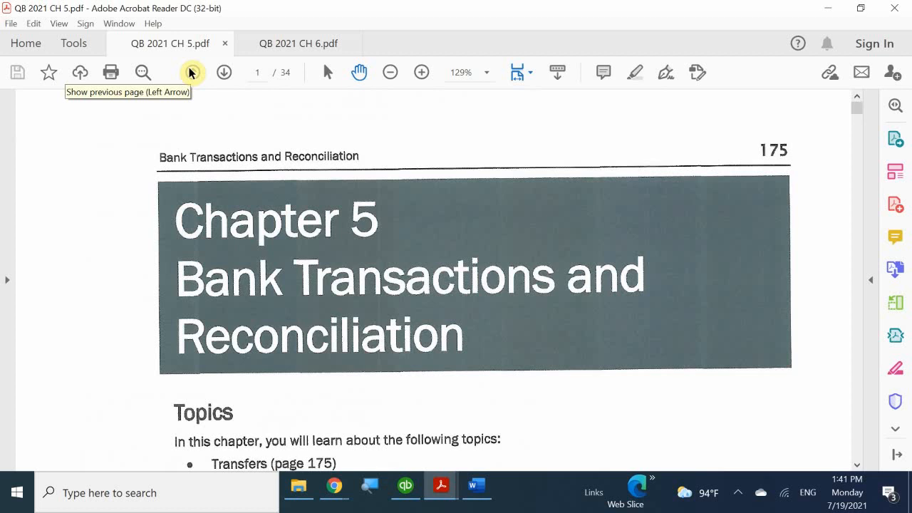
pyautogui.scroll(-5, 306, 127)
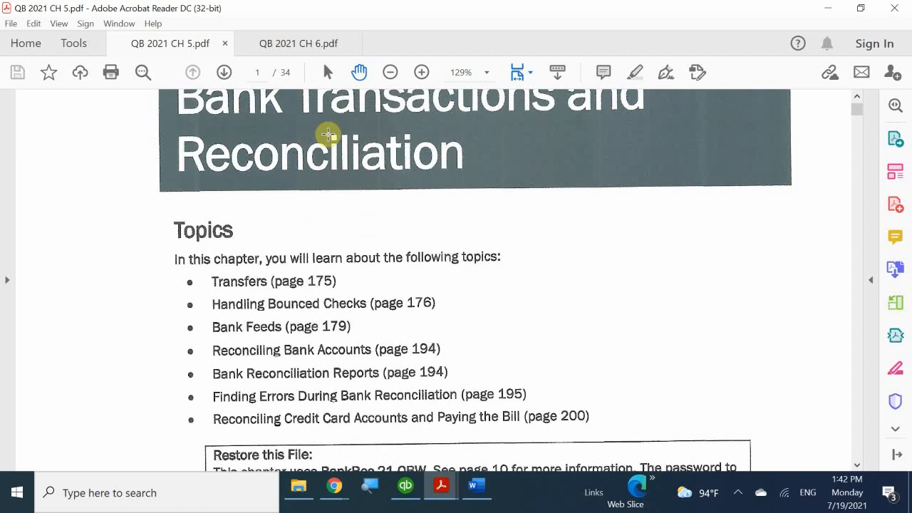
pyautogui.click(224, 72)
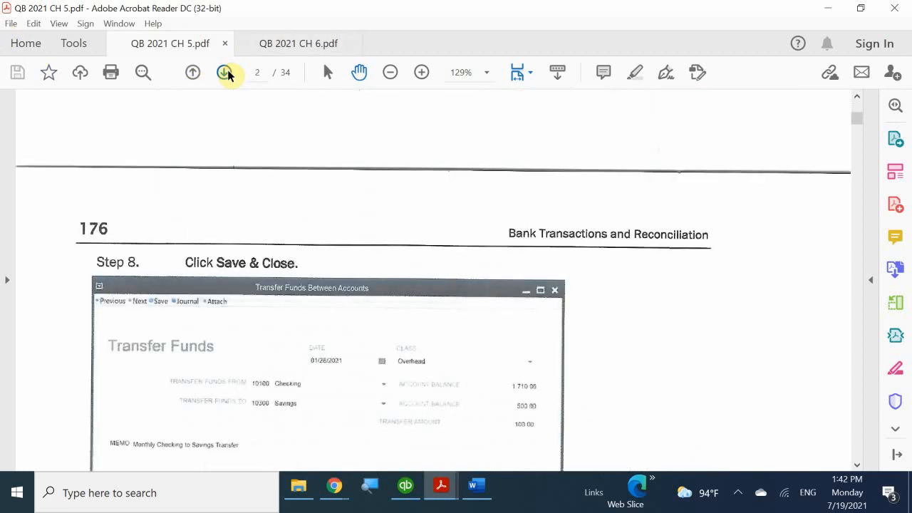
pyautogui.click(224, 72)
pyautogui.click(224, 72)
pyautogui.click(224, 72)
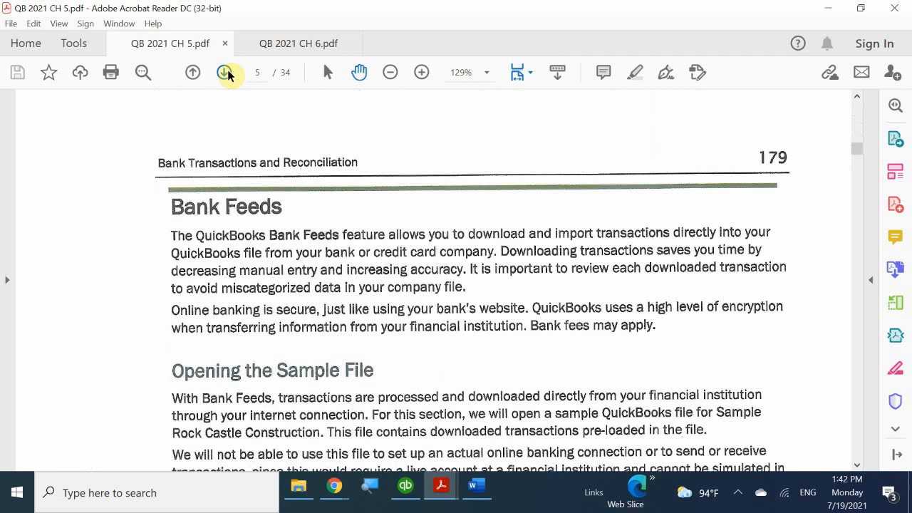
pyautogui.scroll(-2, 388, 329)
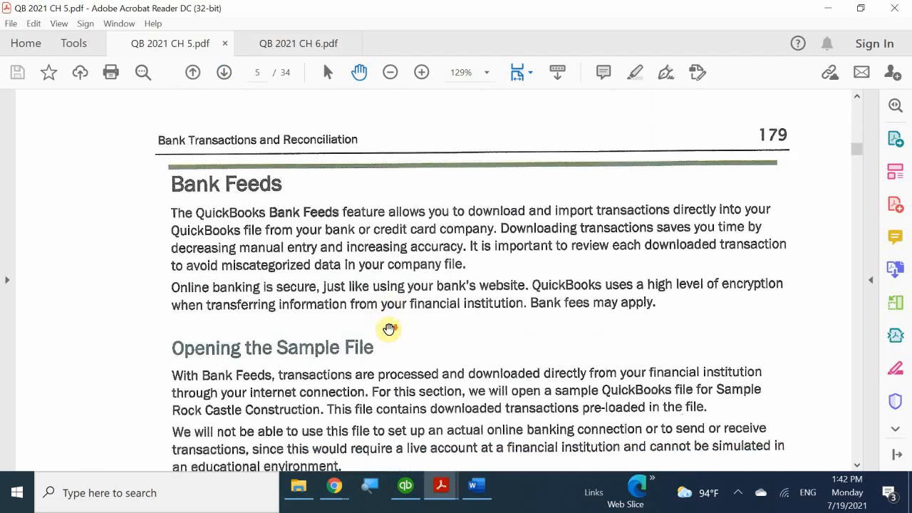
pyautogui.scroll(-2, 388, 329)
pyautogui.scroll(1, 389, 328)
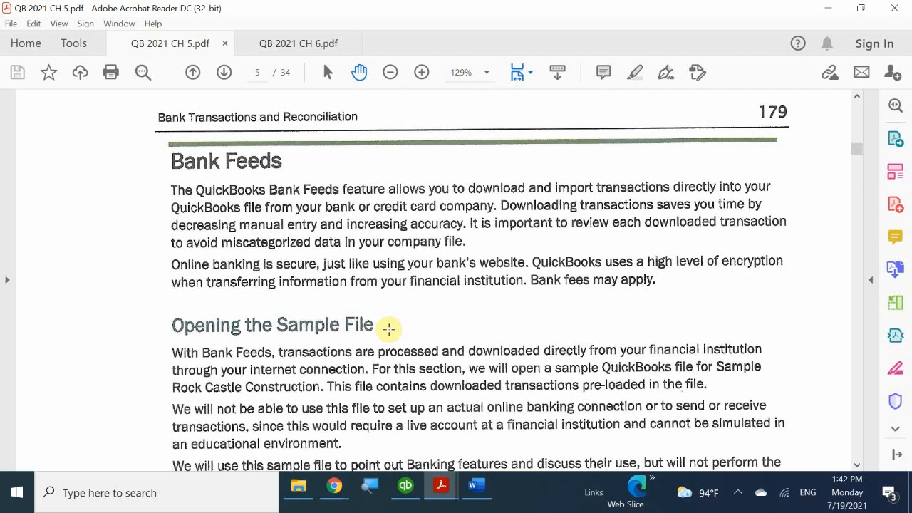
pyautogui.scroll(-3, 389, 328)
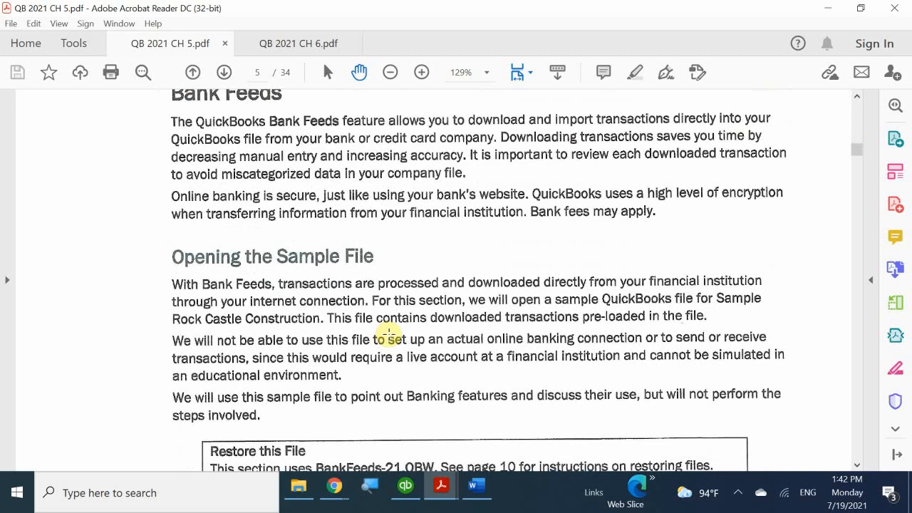
pyautogui.scroll(-2, 388, 333)
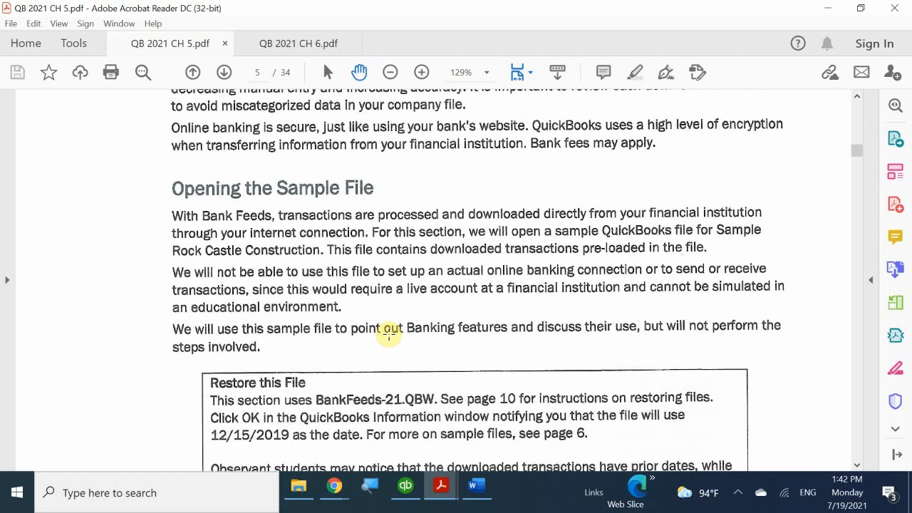
pyautogui.scroll(8, 389, 333)
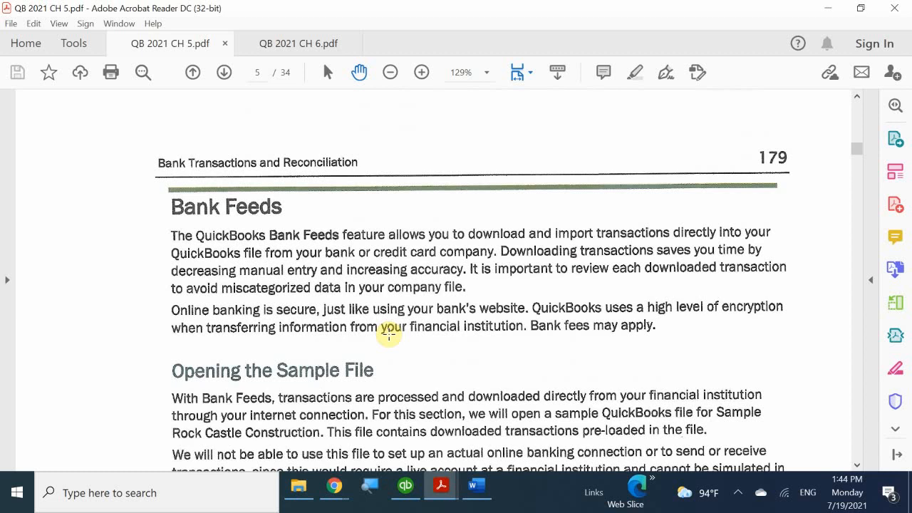
# - Scroll page 179 until the Restore this File note for BankFeeds-21.QBW is fully visible
pyautogui.scroll(-3, 389, 334)
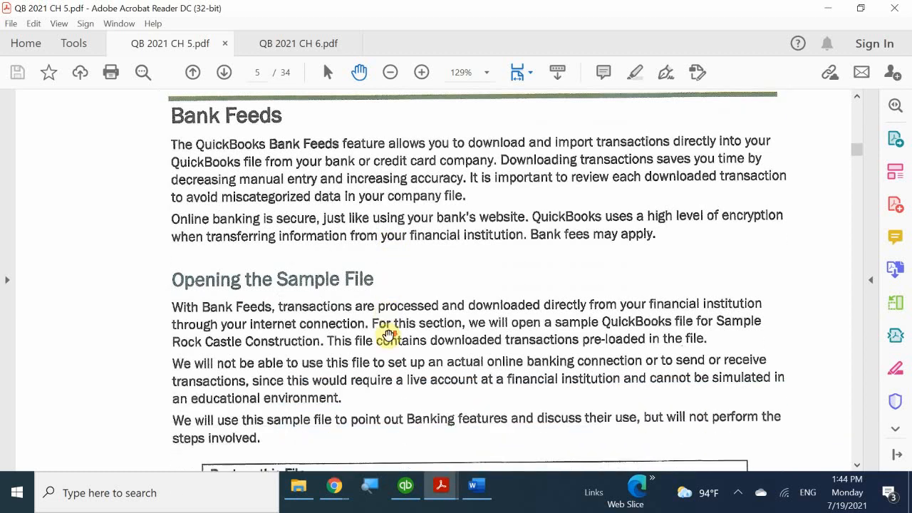
pyautogui.scroll(-2, 392, 333)
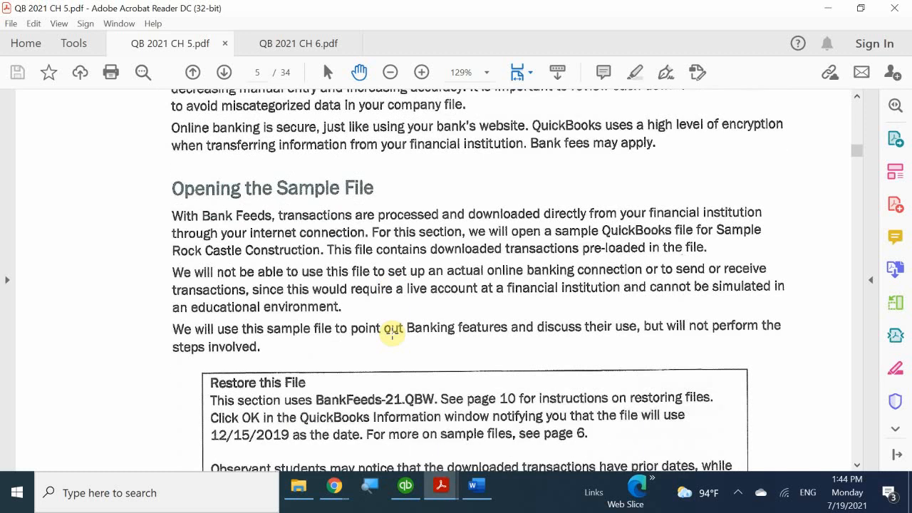
pyautogui.scroll(-4, 392, 333)
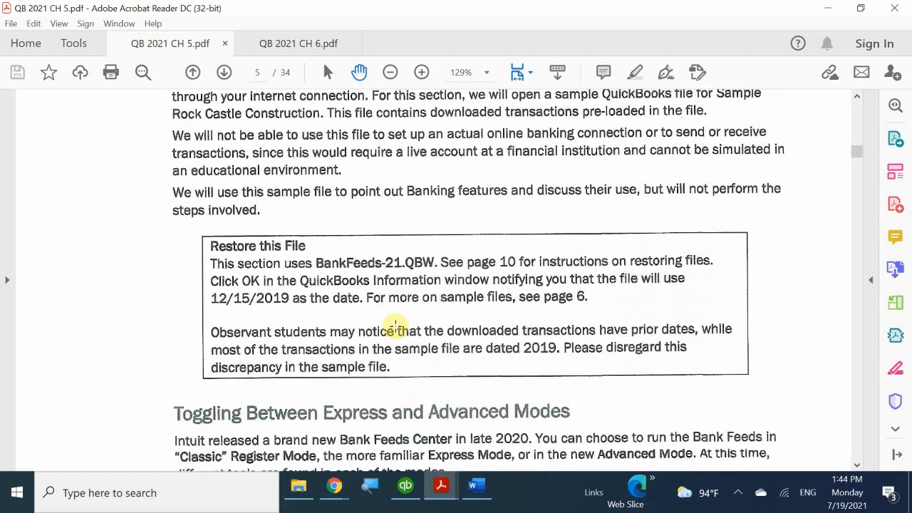
pyautogui.scroll(3, 397, 310)
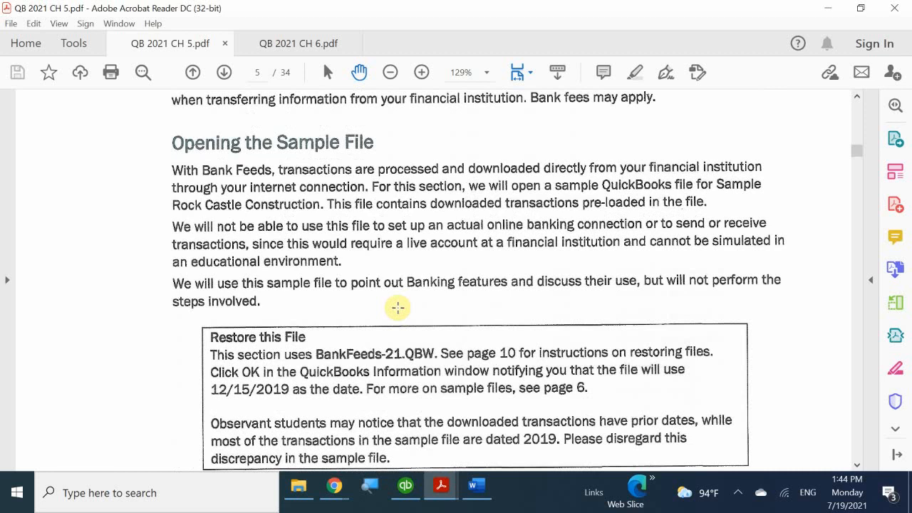
pyautogui.scroll(2, 397, 308)
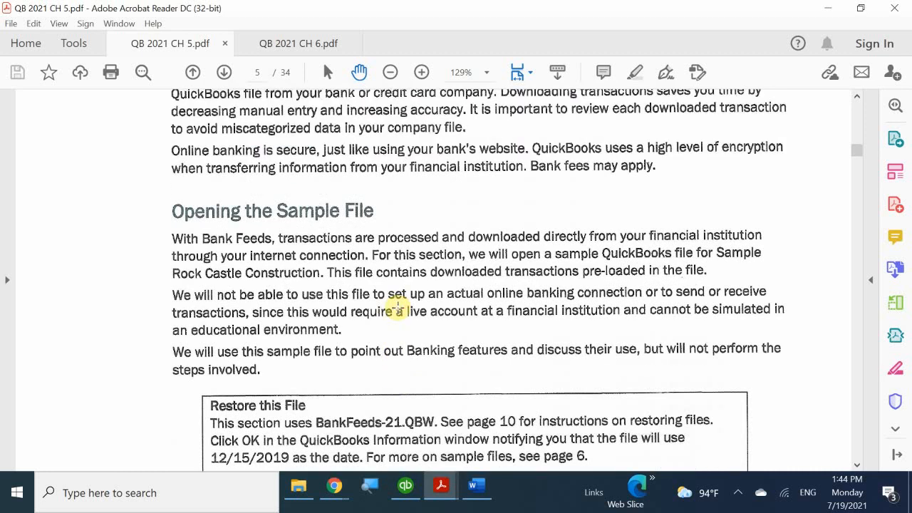
pyautogui.scroll(-1, 398, 307)
pyautogui.scroll(-1, 397, 308)
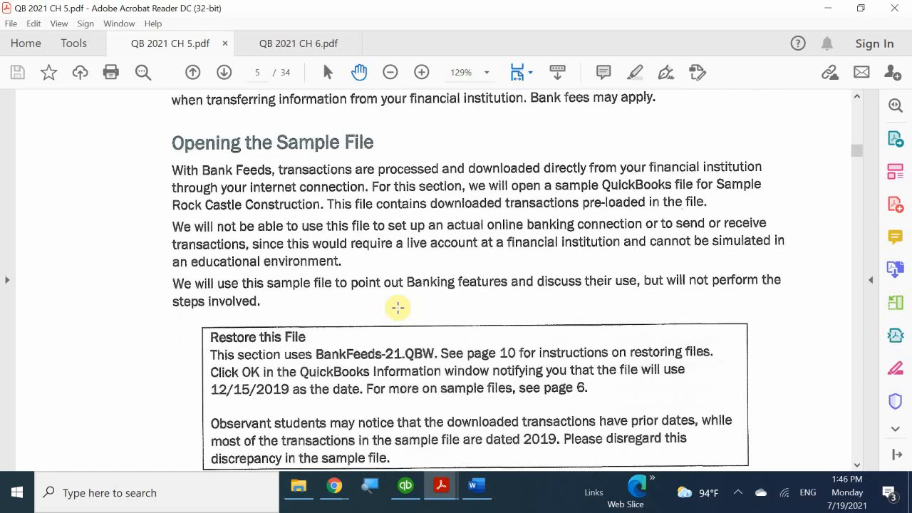
# - Scroll down to the Toggling Between Express and Advanced Modes computer practice steps
pyautogui.scroll(-2, 397, 307)
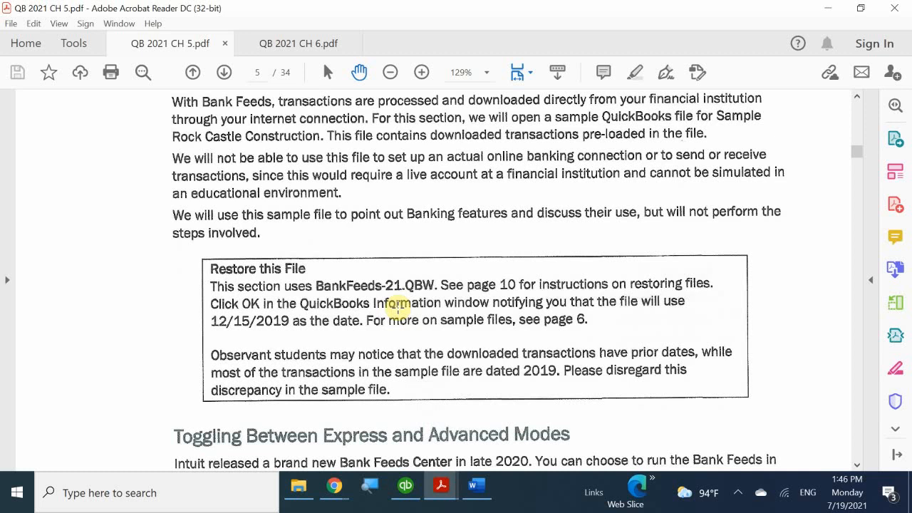
pyautogui.scroll(-2, 397, 307)
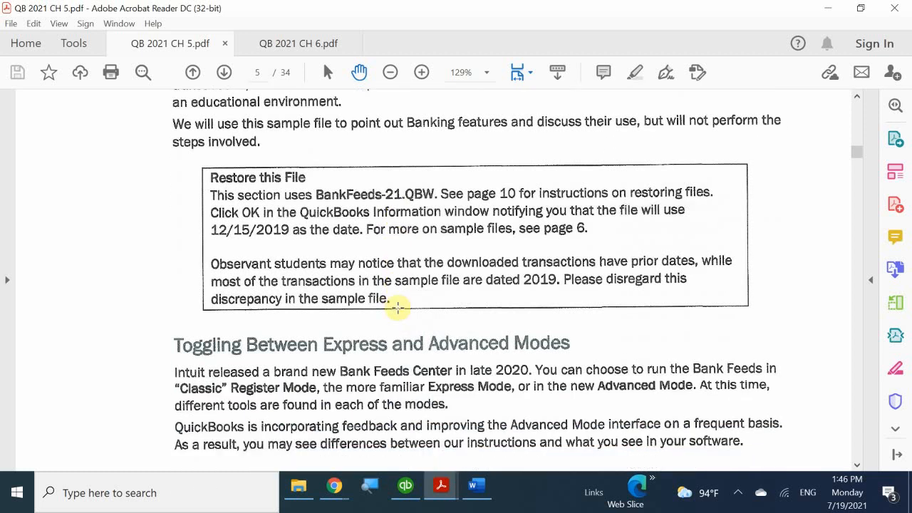
pyautogui.scroll(-2, 397, 308)
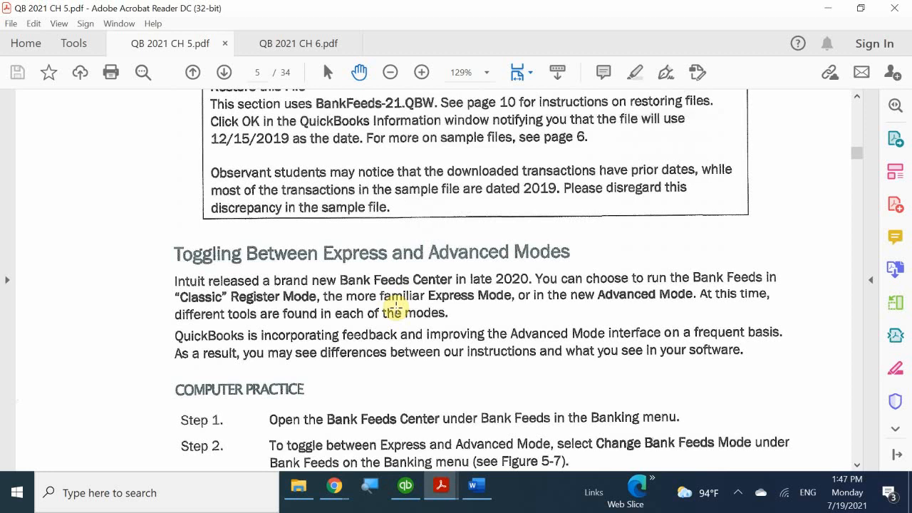
# - Switch to QuickBooks and browse My Shortcuts on the Rock Castle Construction Home page
pyautogui.click(405, 487)
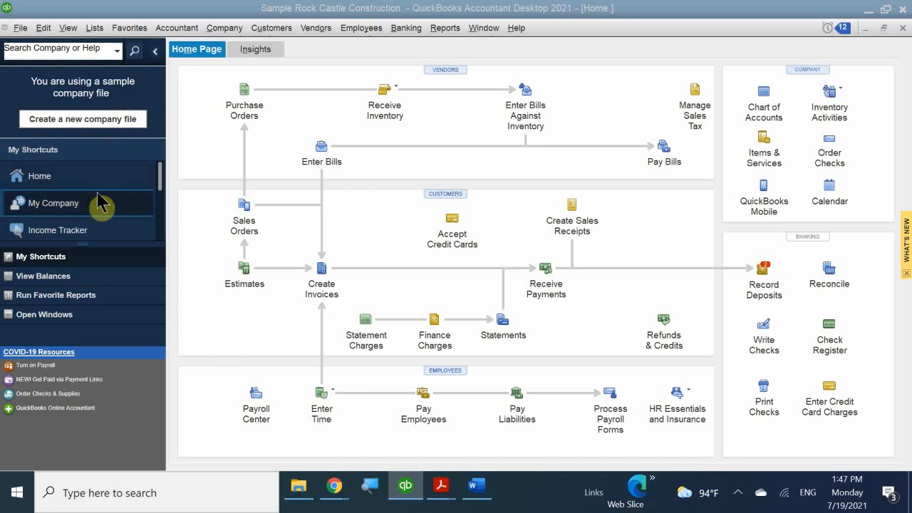
pyautogui.scroll(-5, 103, 200)
pyautogui.scroll(5, 78, 228)
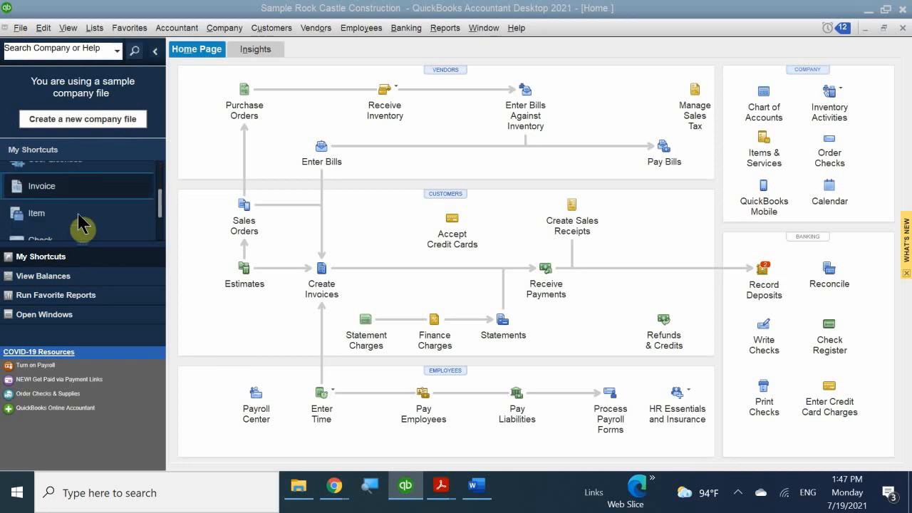
pyautogui.scroll(-8, 102, 178)
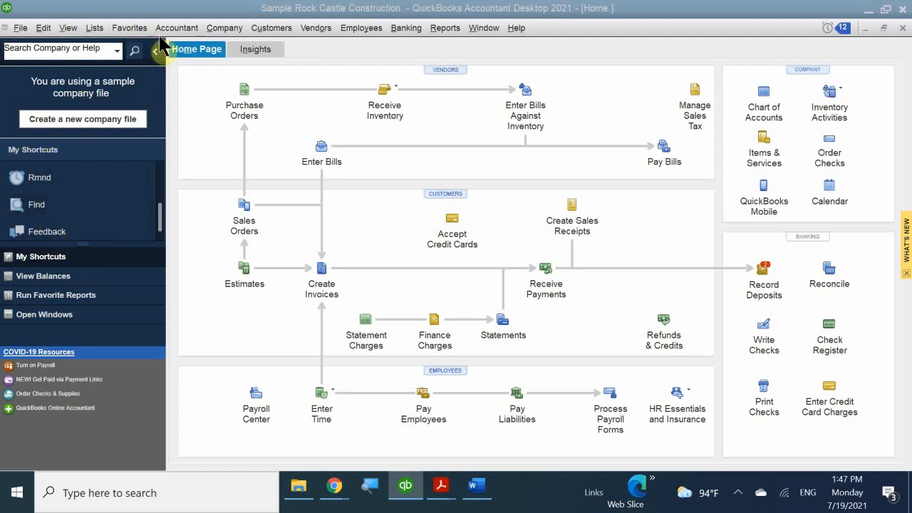
# - Open the Bank Feeds Center from the Banking > Bank Feeds menu
pyautogui.click(408, 27)
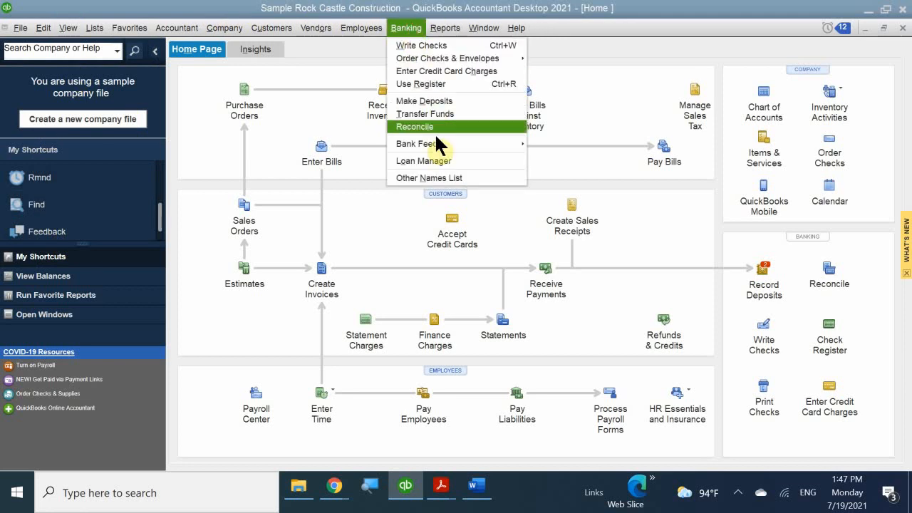
pyautogui.moveTo(434, 148)
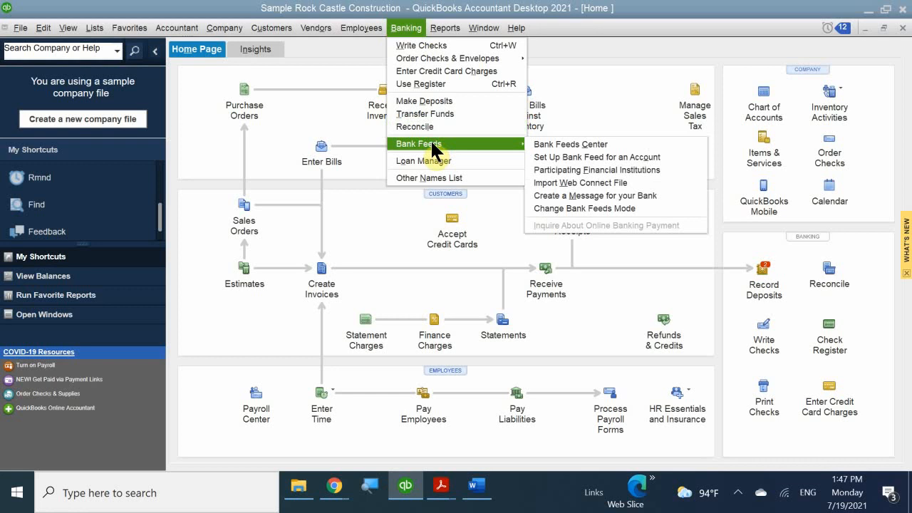
pyautogui.click(570, 145)
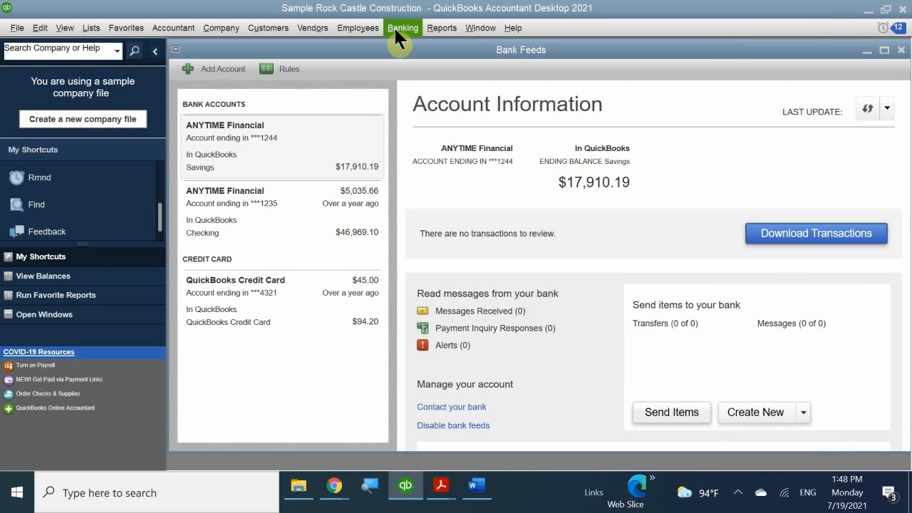
pyautogui.moveTo(437, 469)
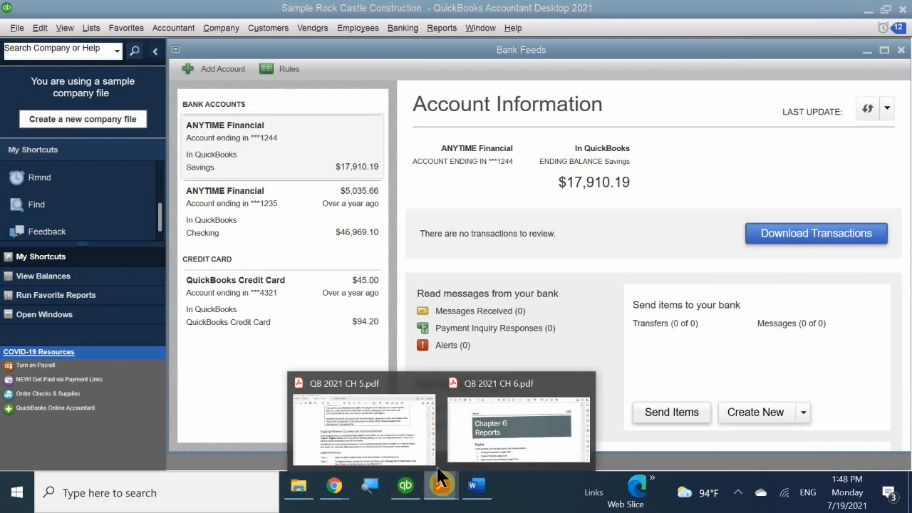
pyautogui.click(404, 422)
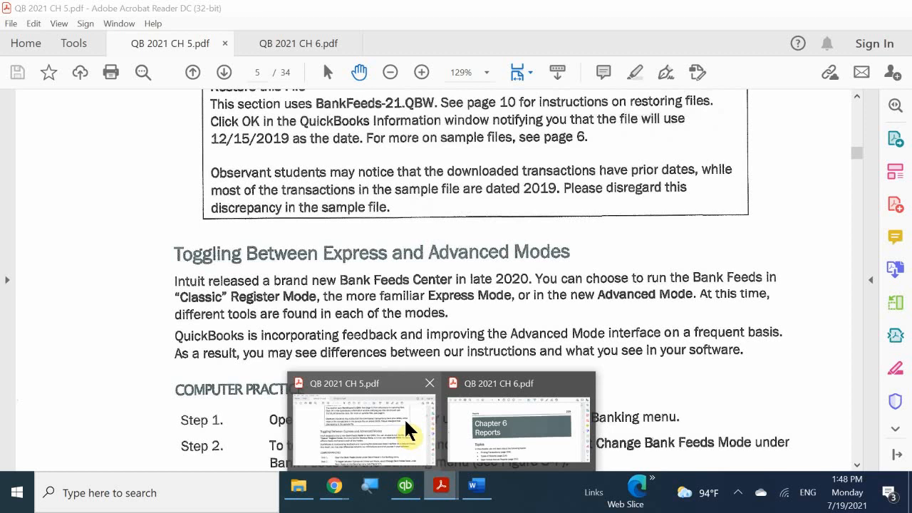
pyautogui.click(412, 496)
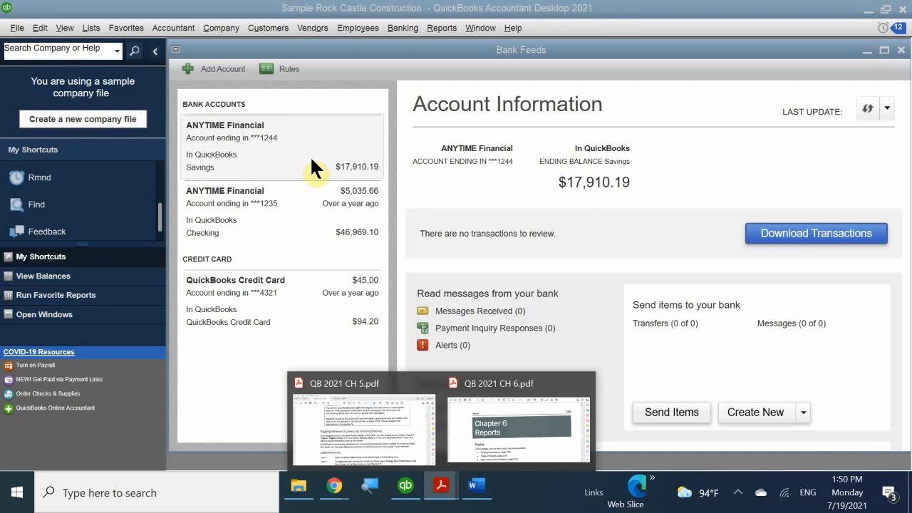
pyautogui.click(270, 146)
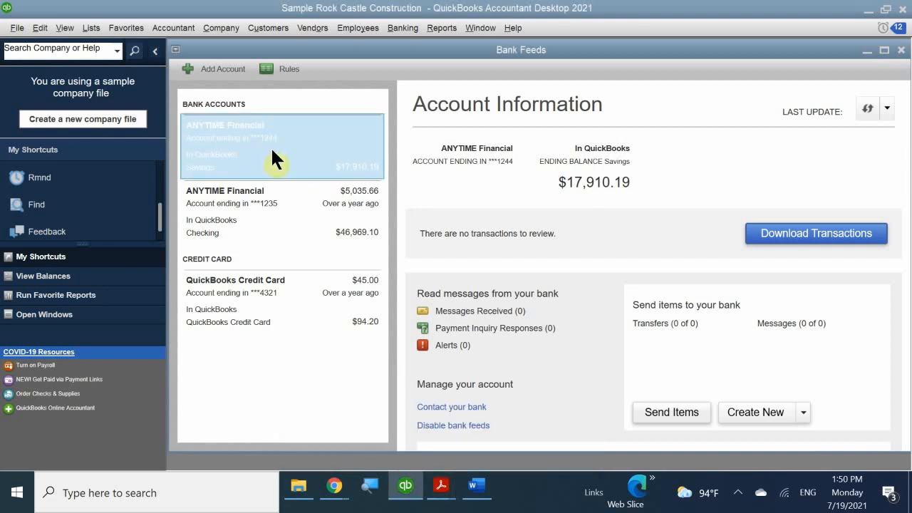
pyautogui.click(250, 228)
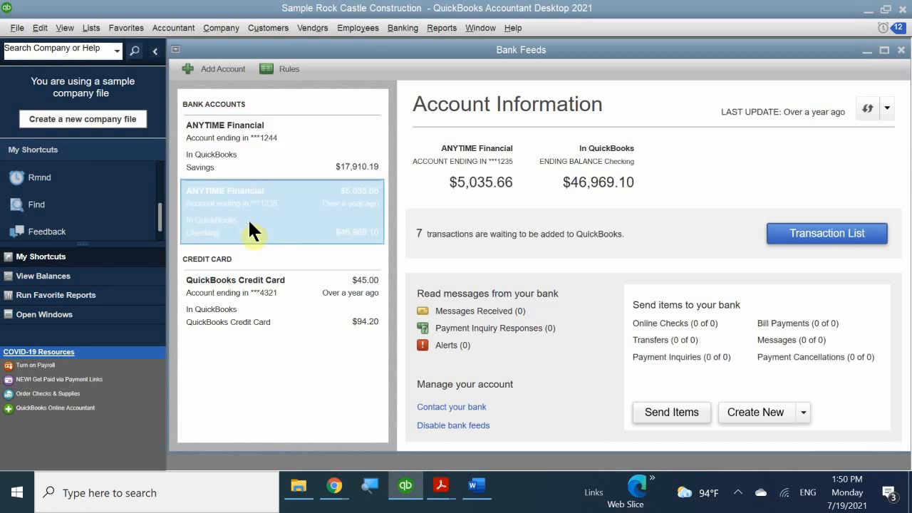
pyautogui.click(232, 307)
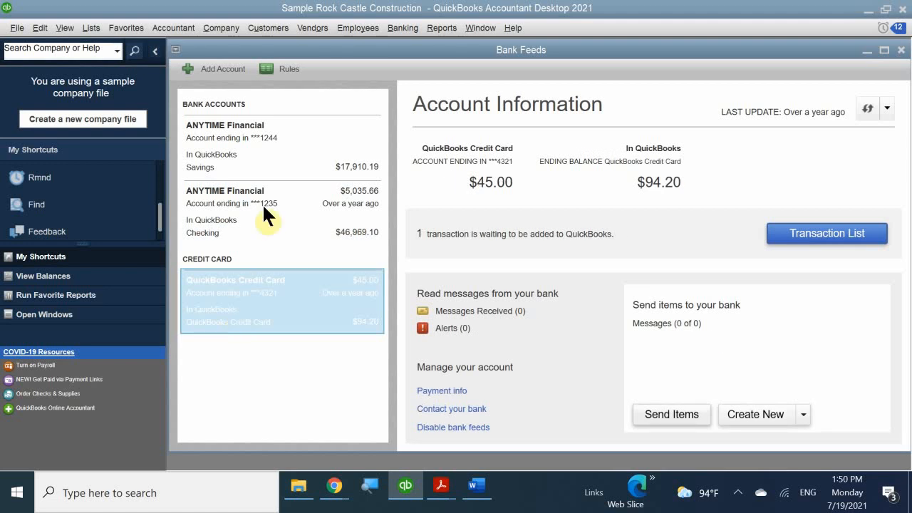
pyautogui.click(250, 120)
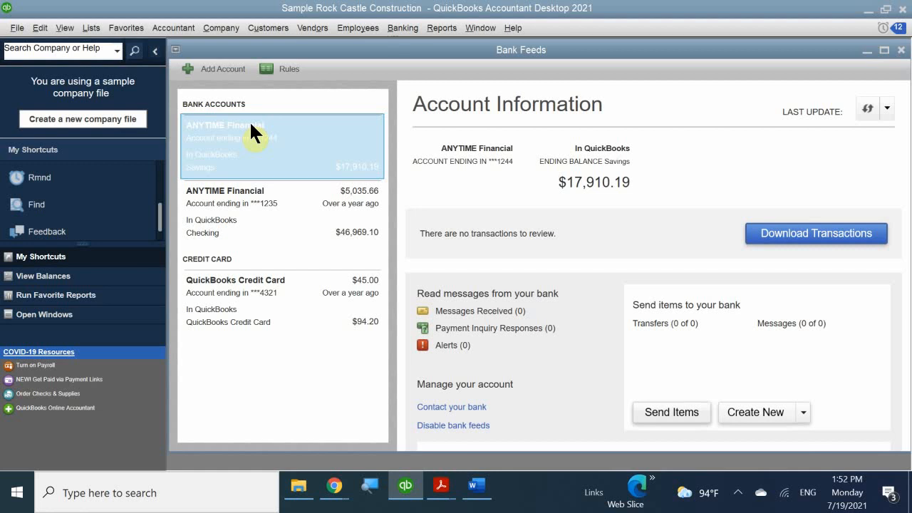
# - Review the checking, then savings account details and show the savings account's Create New item list
pyautogui.click(261, 202)
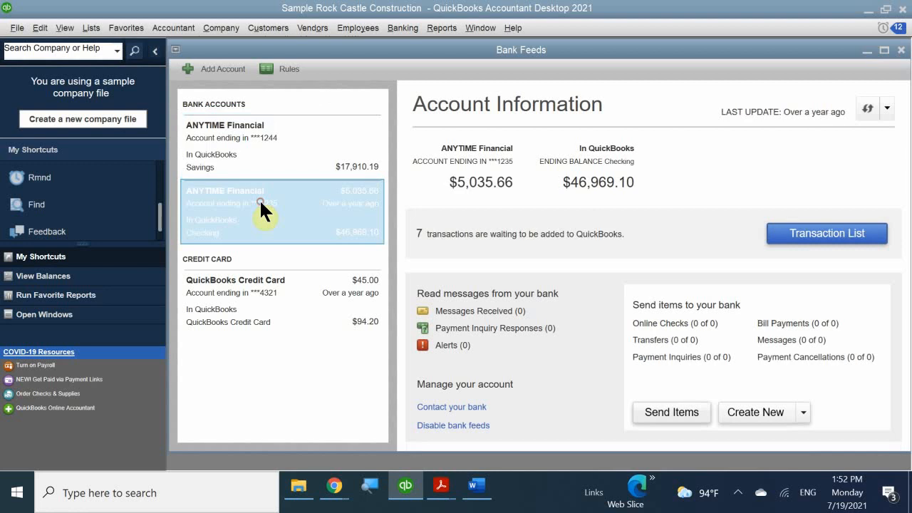
pyautogui.click(285, 151)
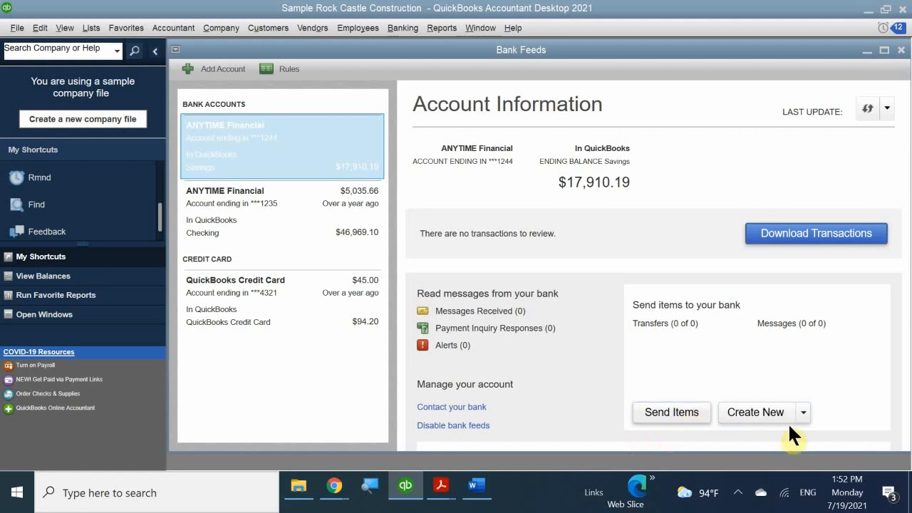
pyautogui.click(802, 412)
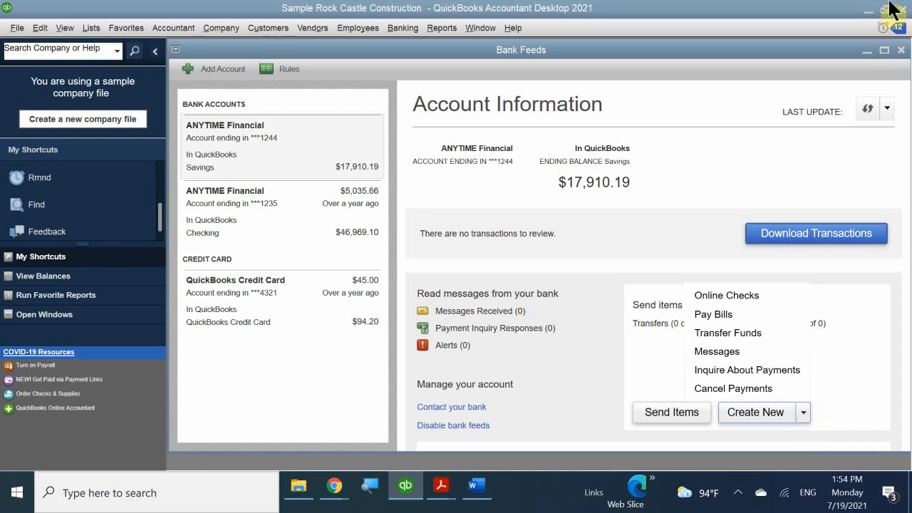
# - Close the Create New list and the Bank Feeds window
pyautogui.click(805, 49)
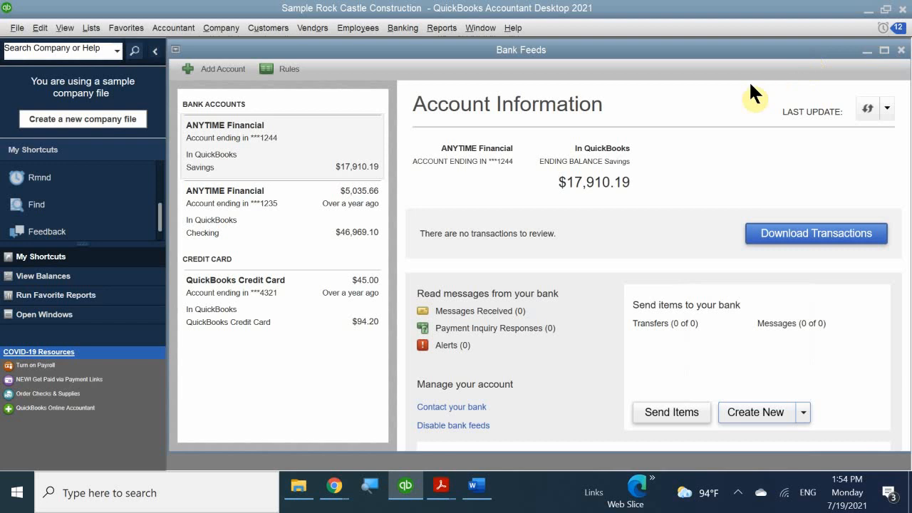
pyautogui.doubleClick(776, 48)
pyautogui.moveTo(688, 73); pyautogui.dragTo(538, 140)
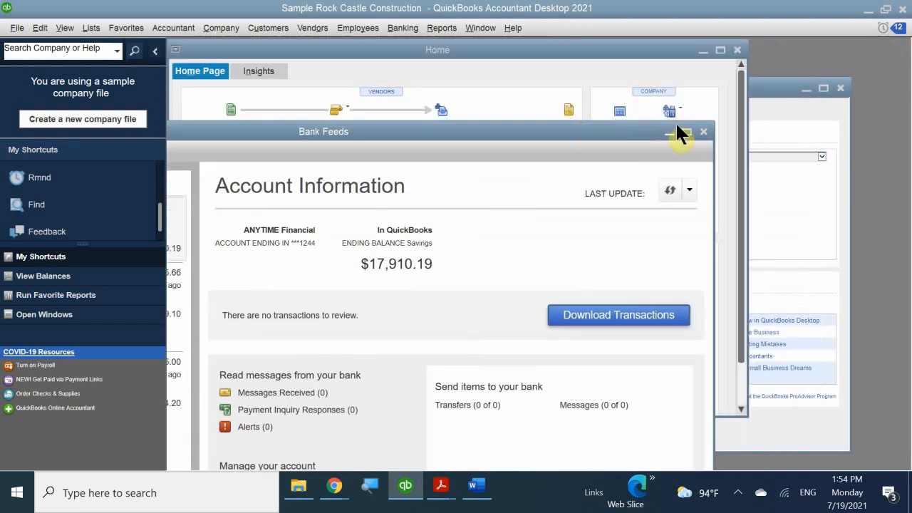
pyautogui.click(704, 132)
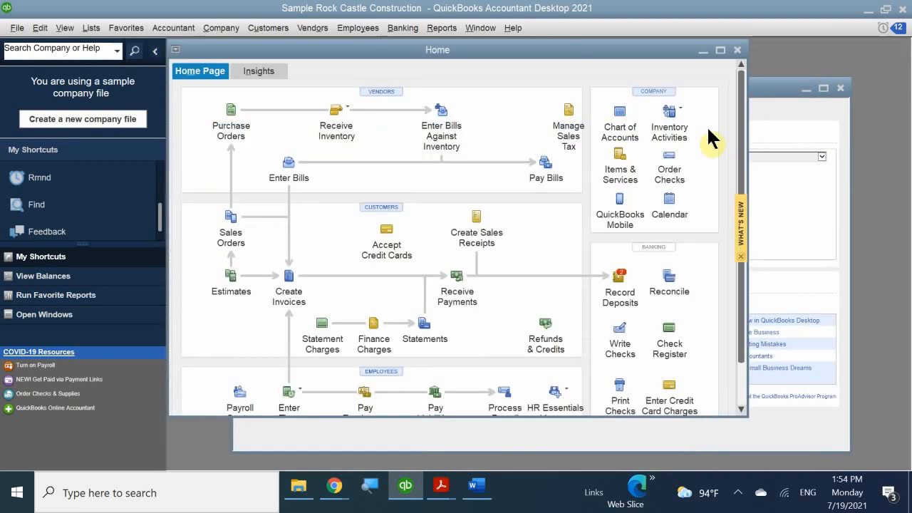
# - Maximize the Home page and close the Rock Castle Construction sample company
pyautogui.doubleClick(631, 51)
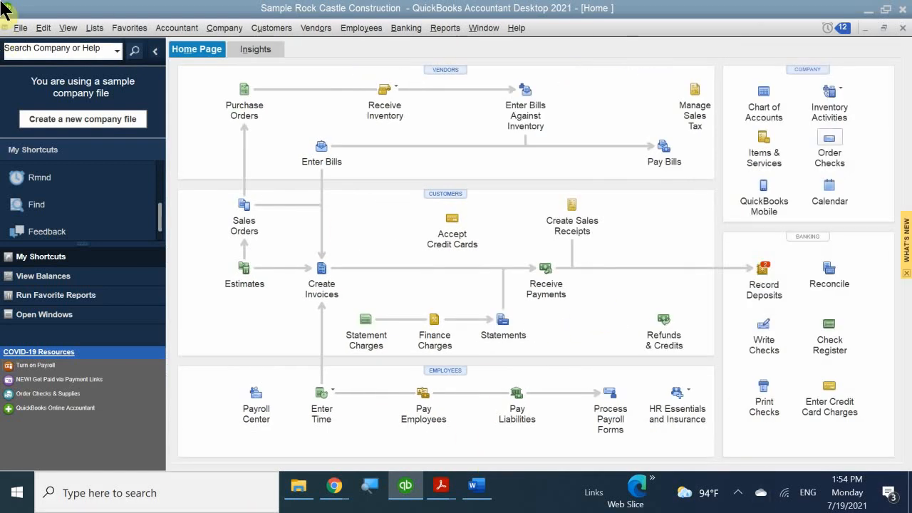
pyautogui.click(20, 28)
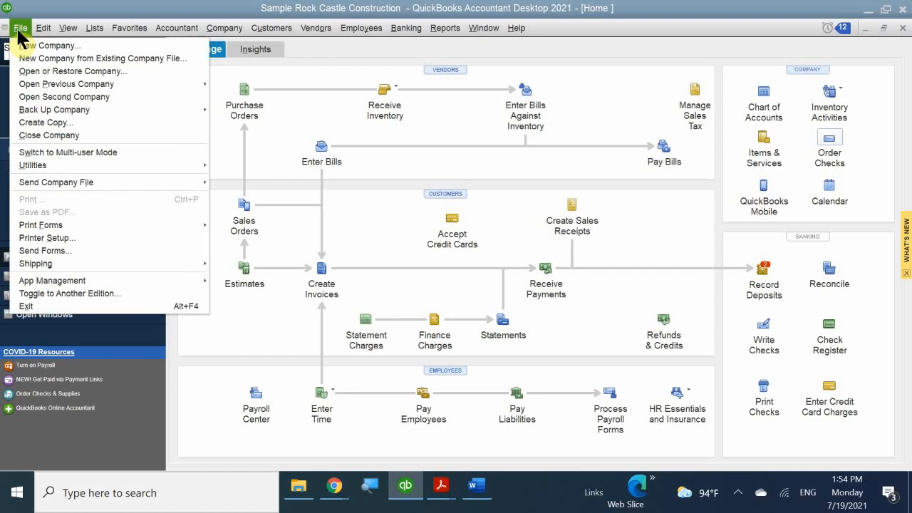
pyautogui.click(72, 135)
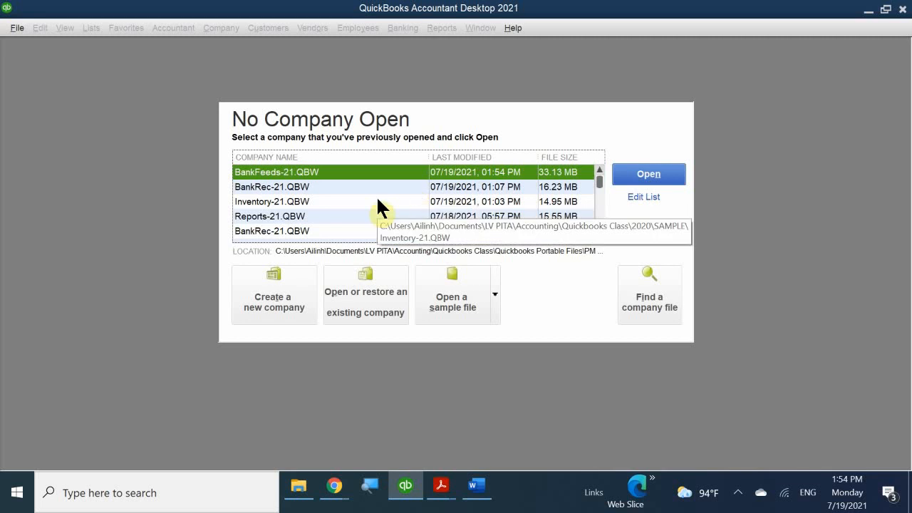
# - Open BankRec-21.QBW from the recent files and log in with the admin password
pyautogui.click(264, 186)
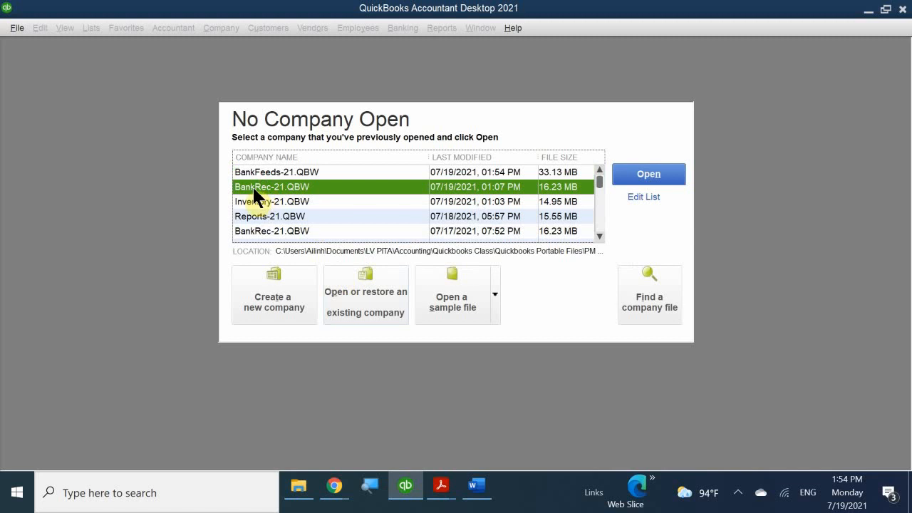
pyautogui.doubleClick(250, 185)
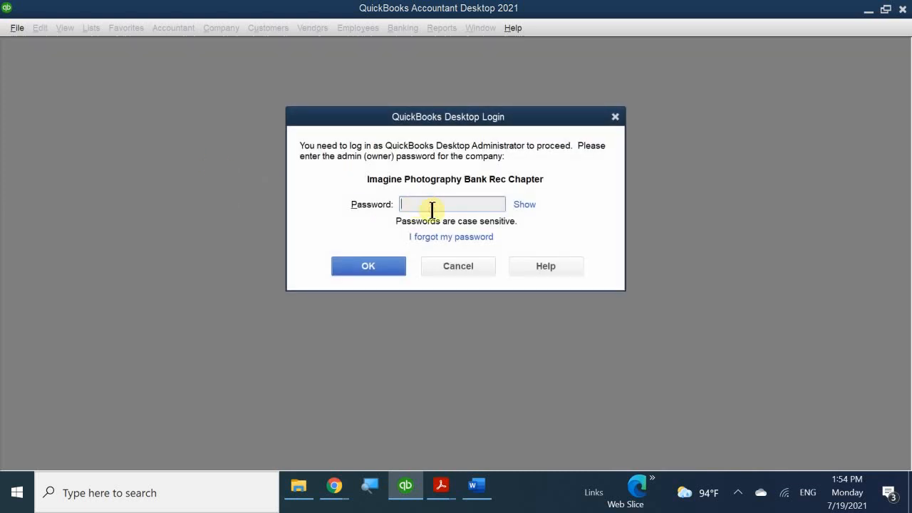
pyautogui.write('123')
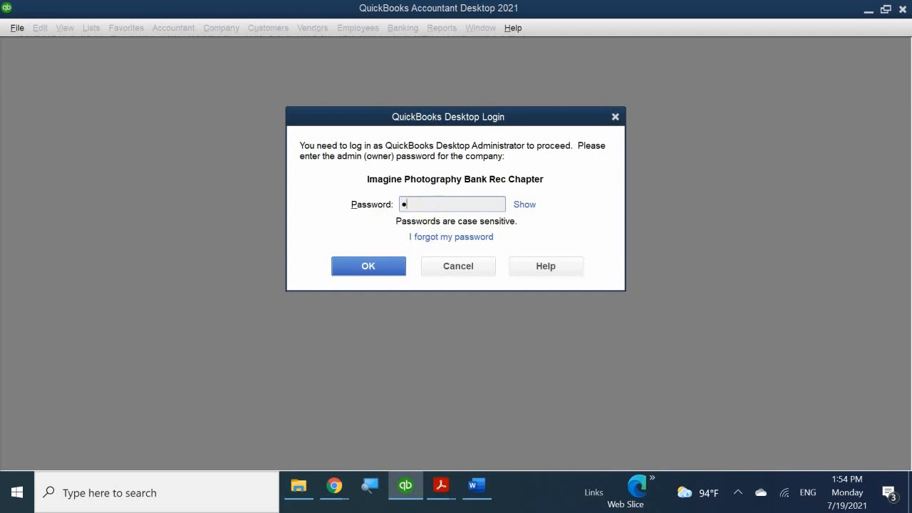
pyautogui.write('4567890')
pyautogui.press('Return')
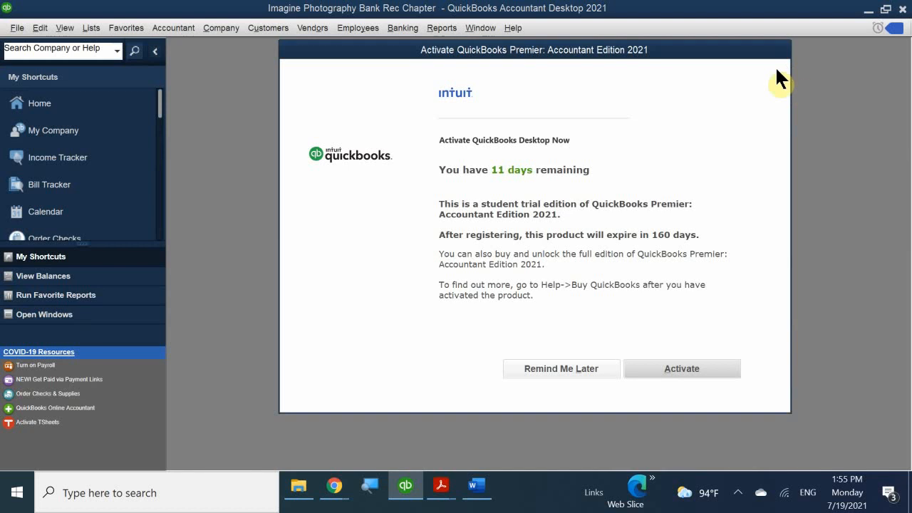
# - Postpone product activation and maximize the Imagine Photography Home page
pyautogui.click(549, 376)
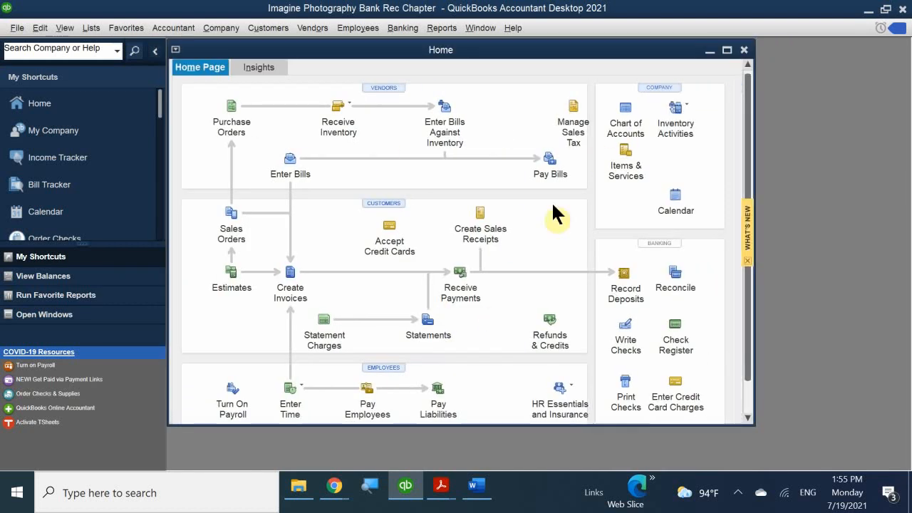
pyautogui.doubleClick(586, 52)
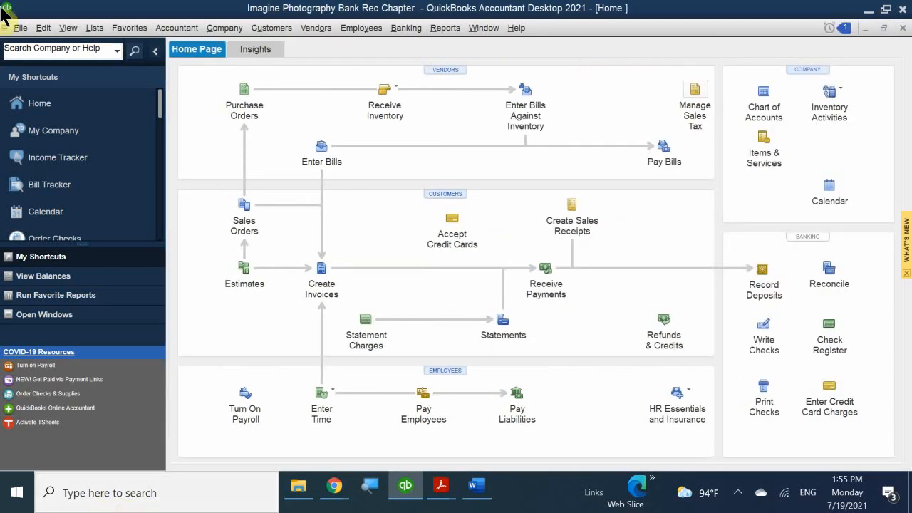
pyautogui.scroll(-3, 63, 178)
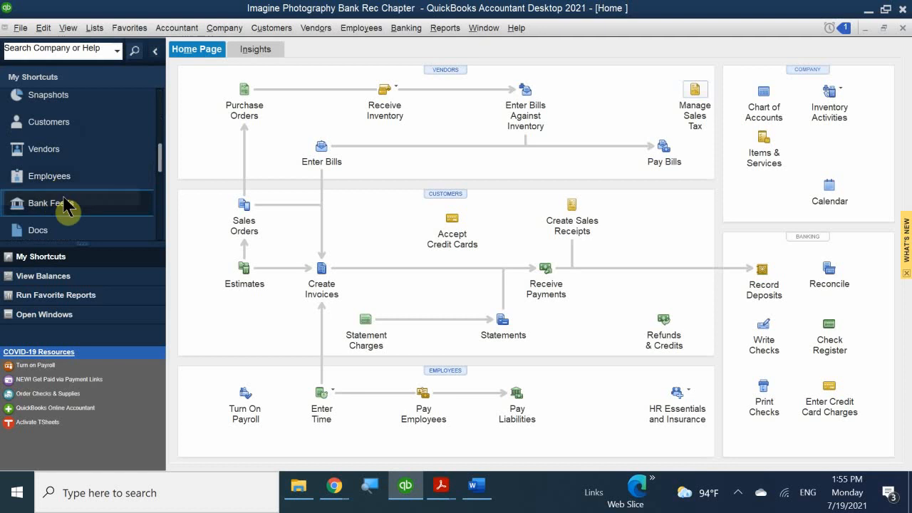
# - Start Bank Feed setup, skipping the introduction and letting QuickBooks close open windows
pyautogui.click(39, 205)
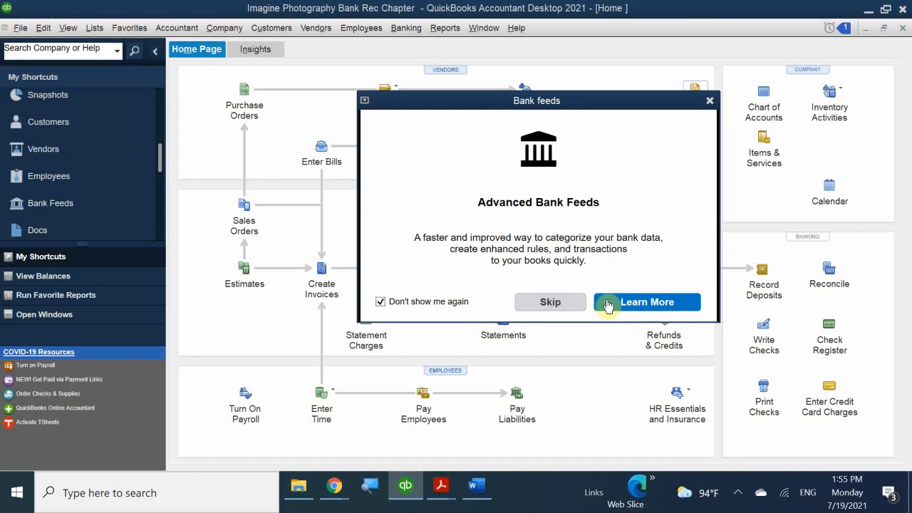
pyautogui.click(570, 302)
pyautogui.click(417, 161)
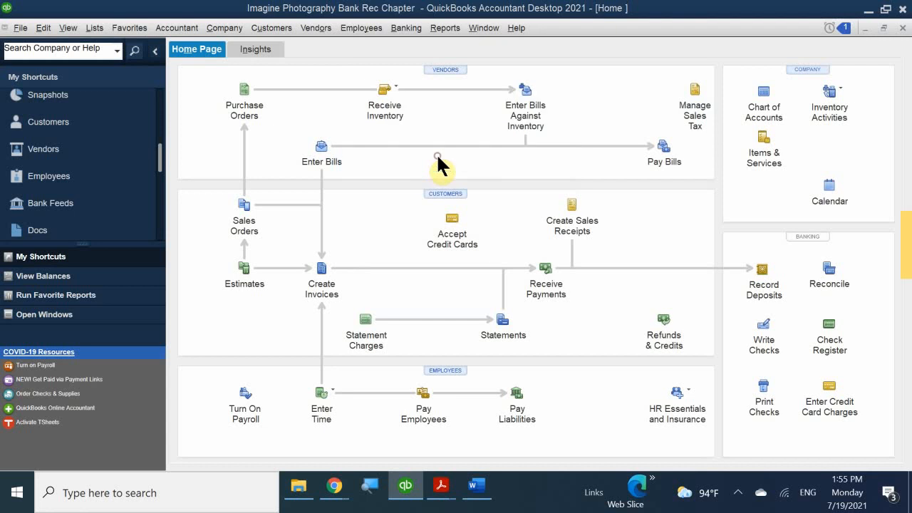
pyautogui.click(433, 172)
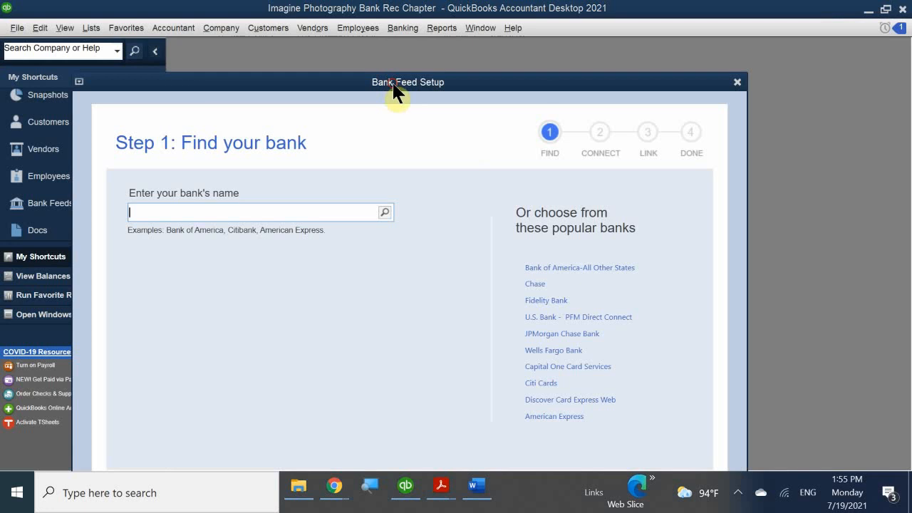
# - Move the setup window aside and search for banks named 'nat'
pyautogui.moveTo(392, 84); pyautogui.dragTo(520, 64)
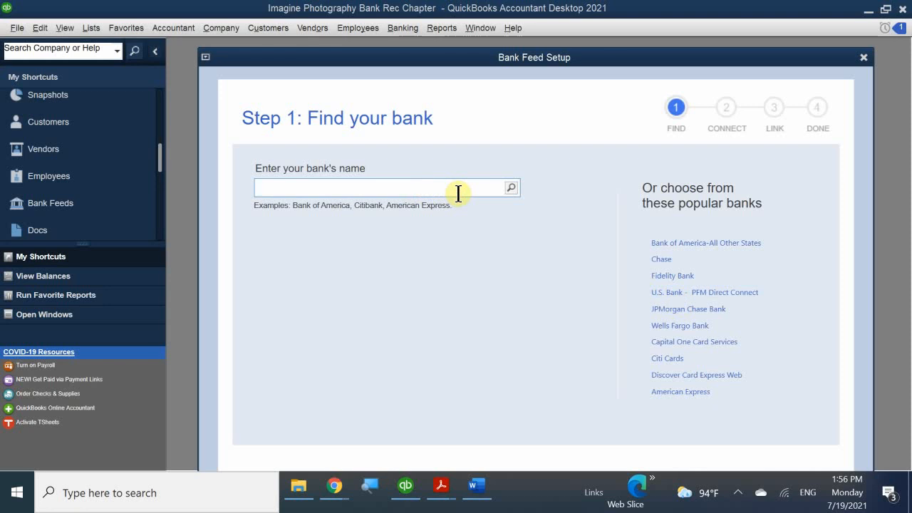
pyautogui.write('n')
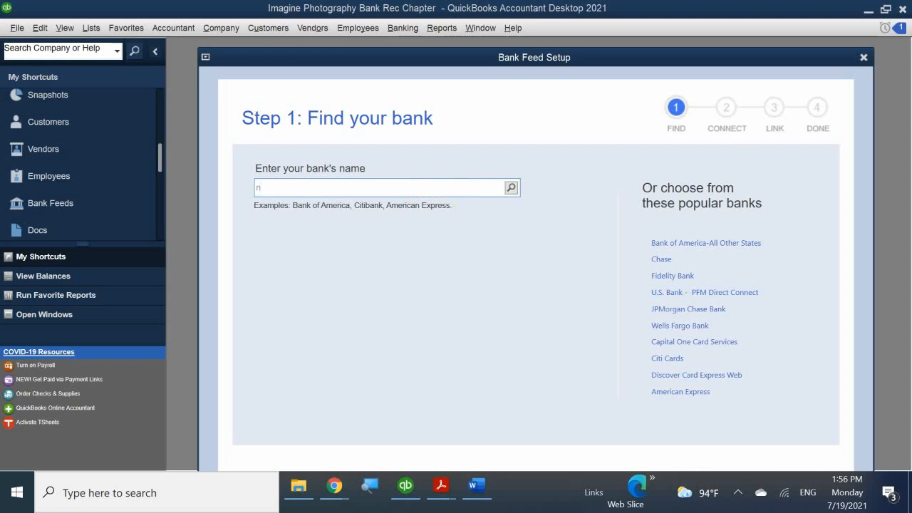
pyautogui.write('a')
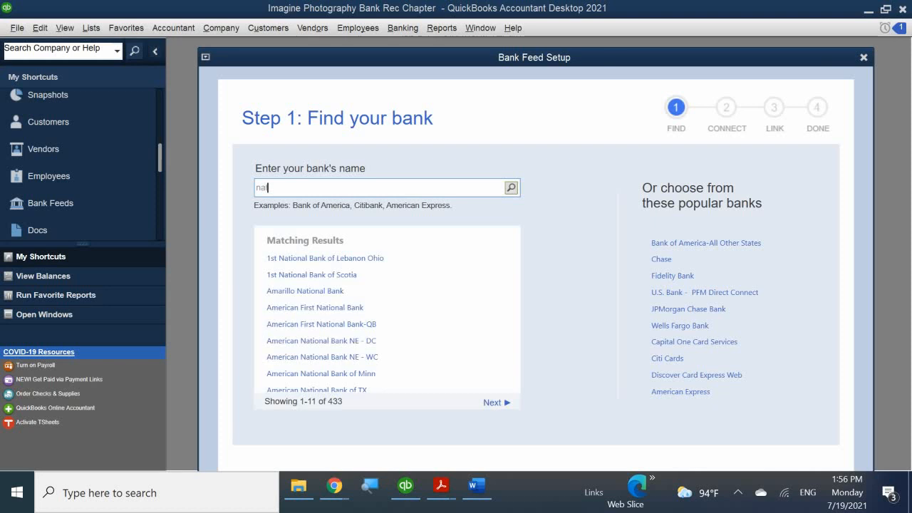
pyautogui.write('t')
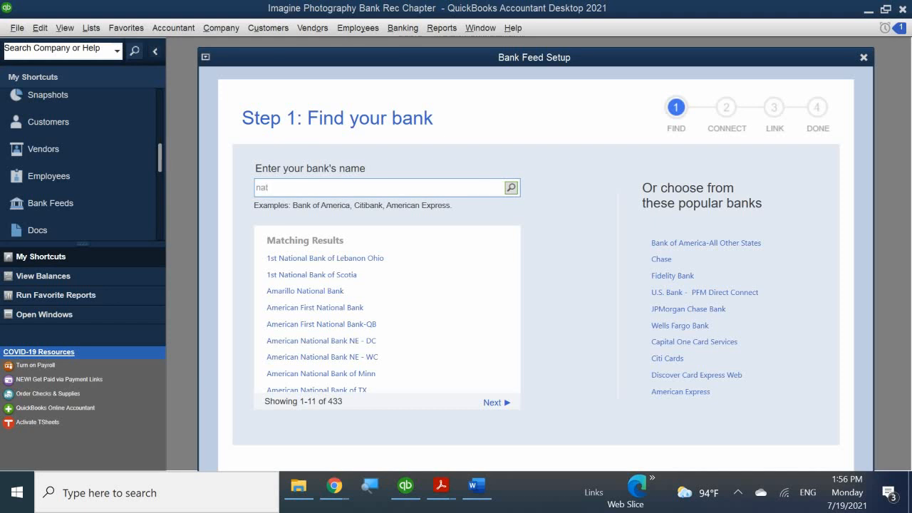
# - Close the Bank Feed Setup window and return to the QuickBooks Home page
pyautogui.click(862, 57)
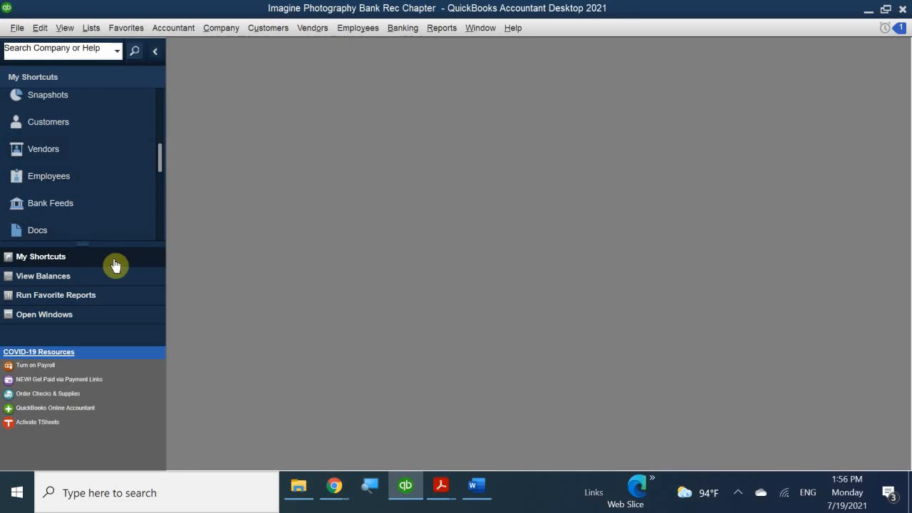
pyautogui.scroll(5, 67, 204)
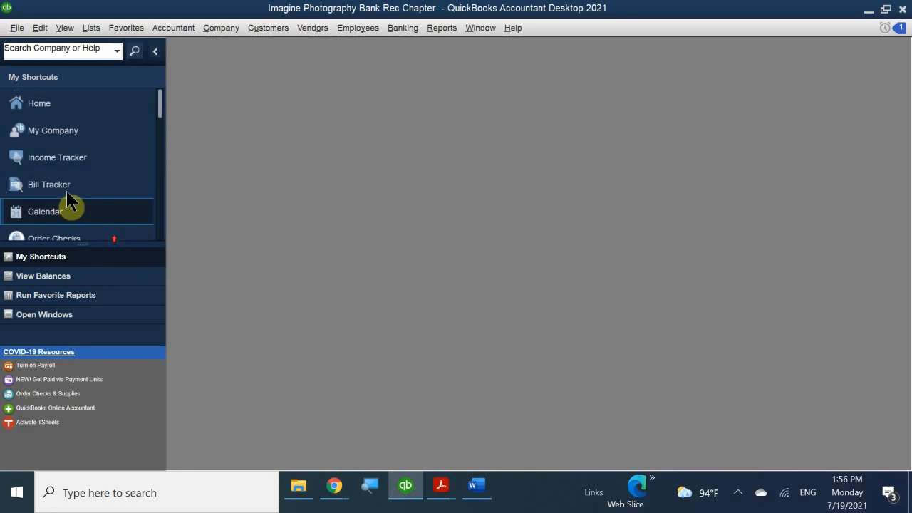
pyautogui.click(47, 105)
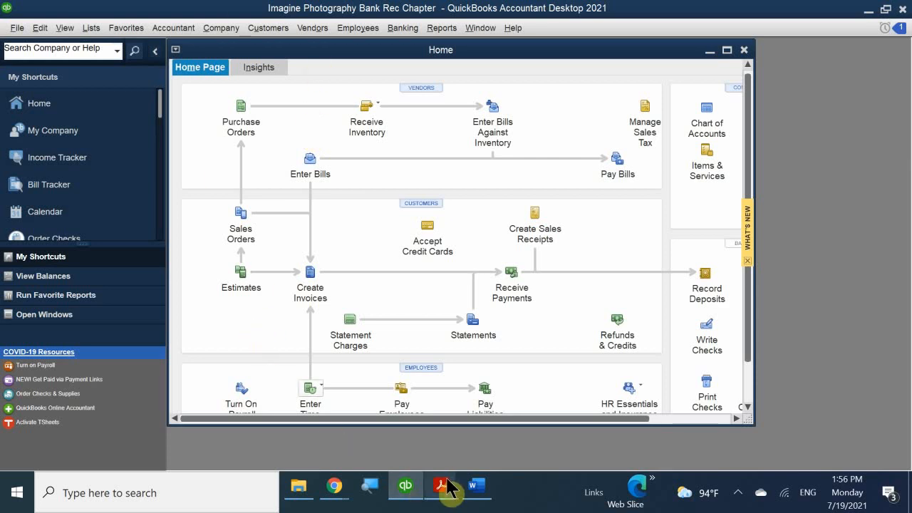
# - Bring QB 2021 CH 5.pdf forward and page back to the chapter title page
pyautogui.moveTo(446, 487)
pyautogui.click(398, 421)
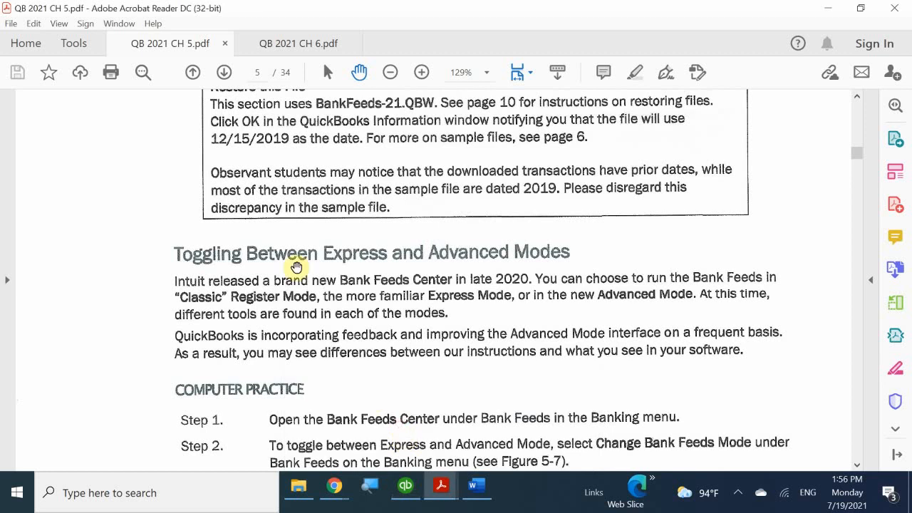
pyautogui.scroll(3, 245, 153)
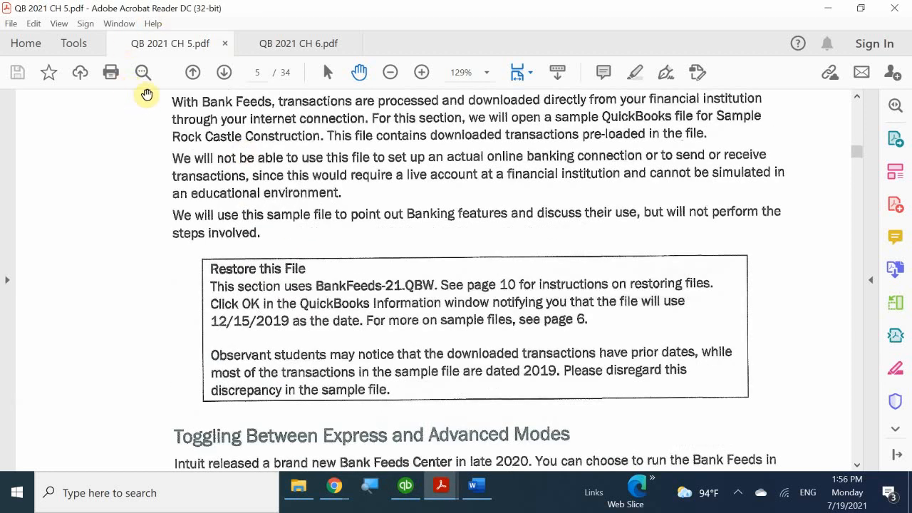
pyautogui.click(195, 74)
pyautogui.click(195, 74)
pyautogui.doubleClick(195, 74)
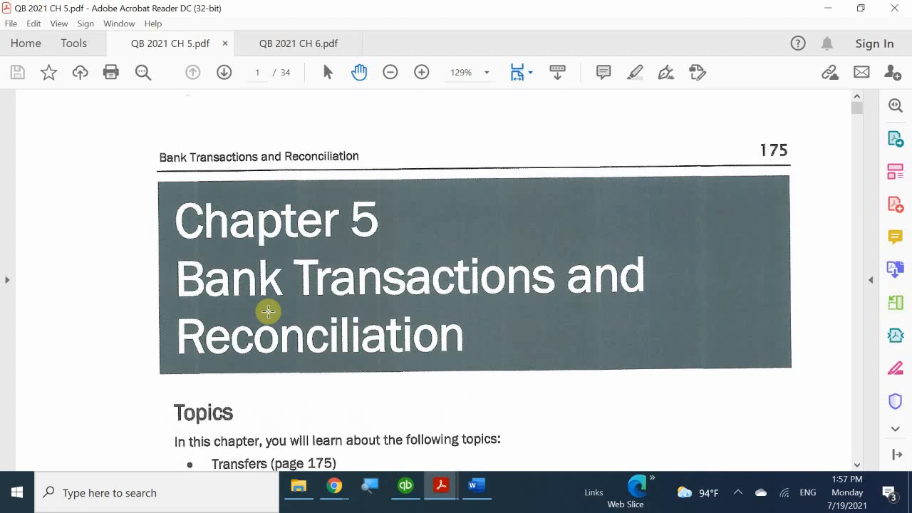
# - Read down to the Transfer Funds Between Accounts steps, then return to QuickBooks
pyautogui.scroll(-6, 266, 309)
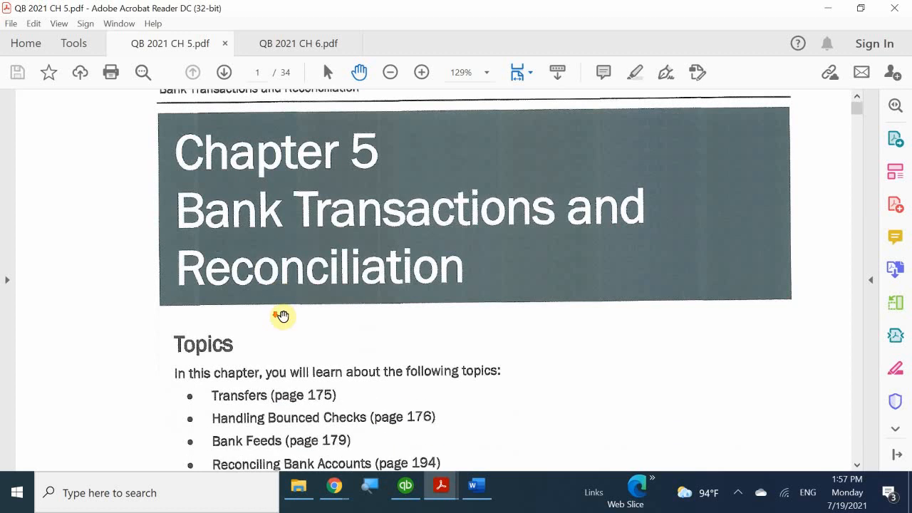
pyautogui.scroll(-5, 308, 338)
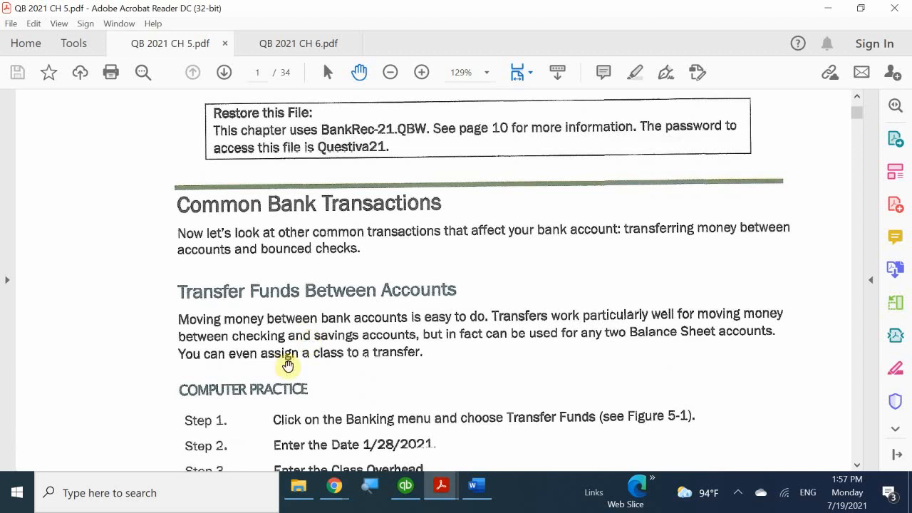
pyautogui.scroll(-3, 315, 356)
pyautogui.scroll(-1, 325, 360)
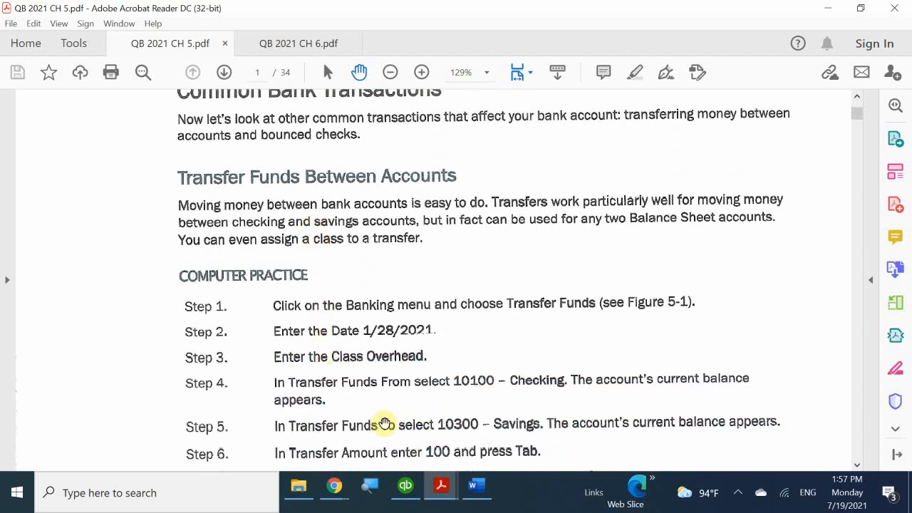
pyautogui.scroll(-15, 398, 392)
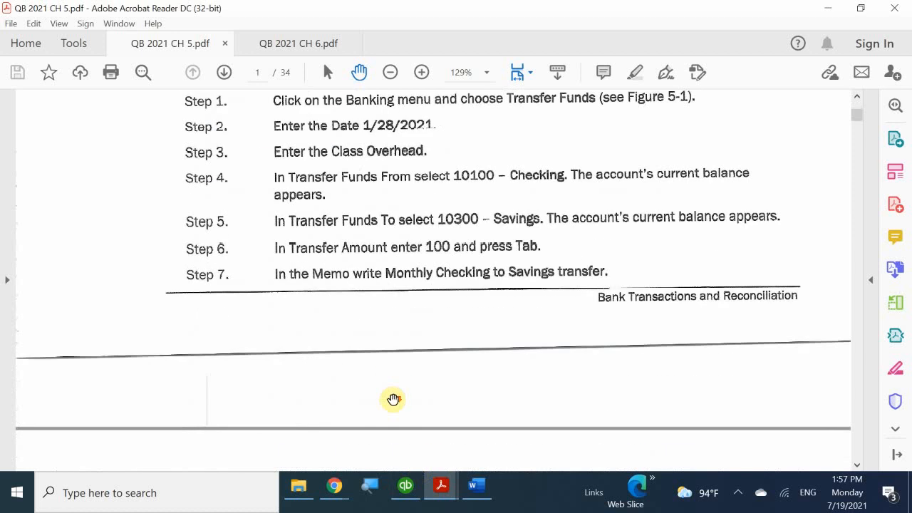
pyautogui.scroll(-3, 396, 399)
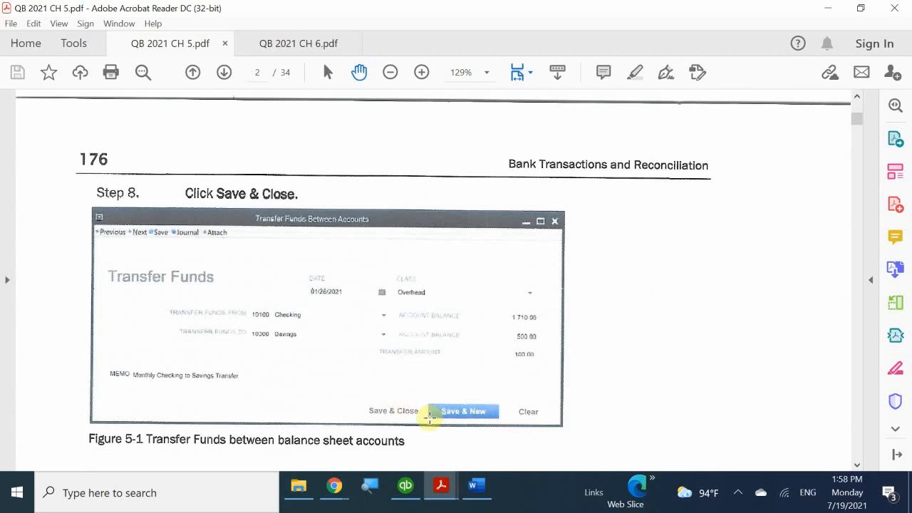
pyautogui.click(405, 487)
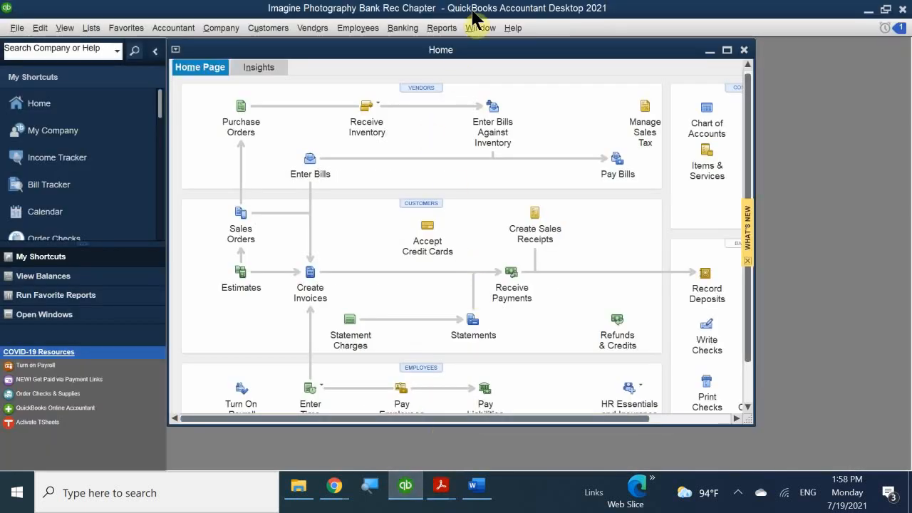
# - Maximize the Home page and open Banking > Transfer Funds, starting from 10100 · Checking
pyautogui.doubleClick(460, 52)
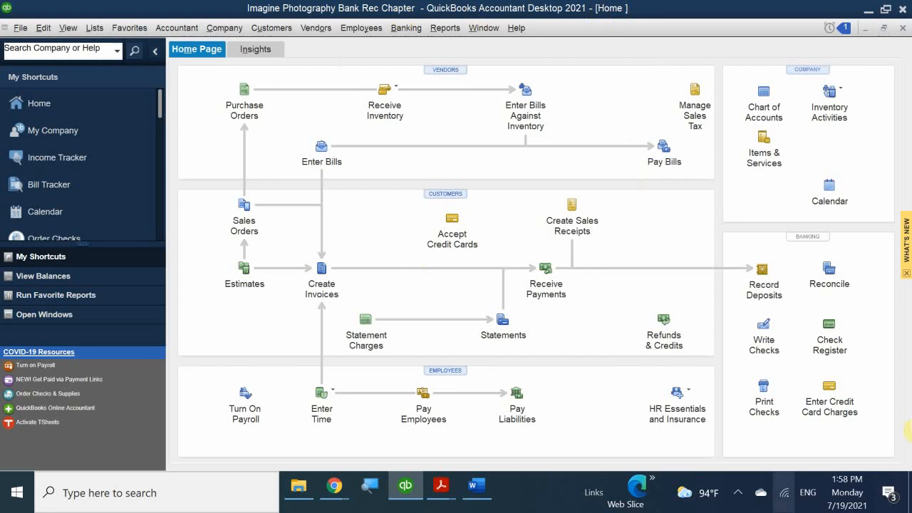
pyautogui.click(404, 29)
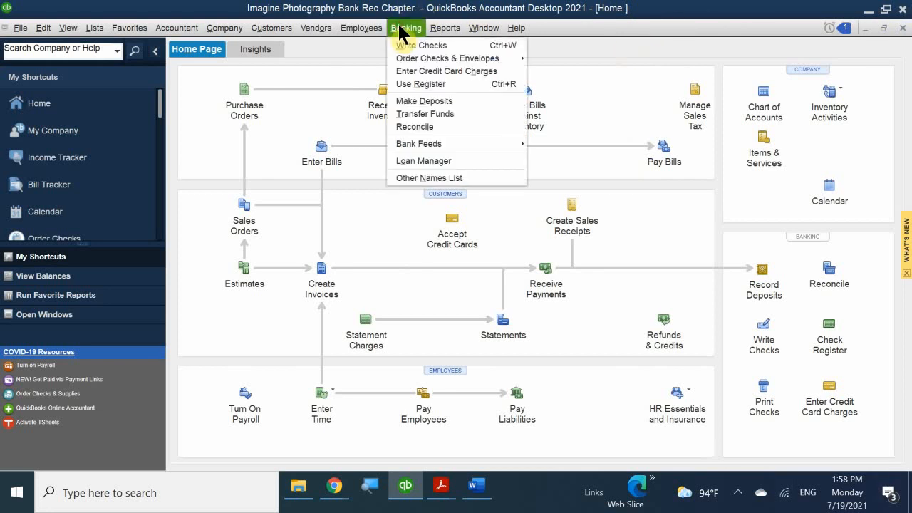
pyautogui.click(418, 113)
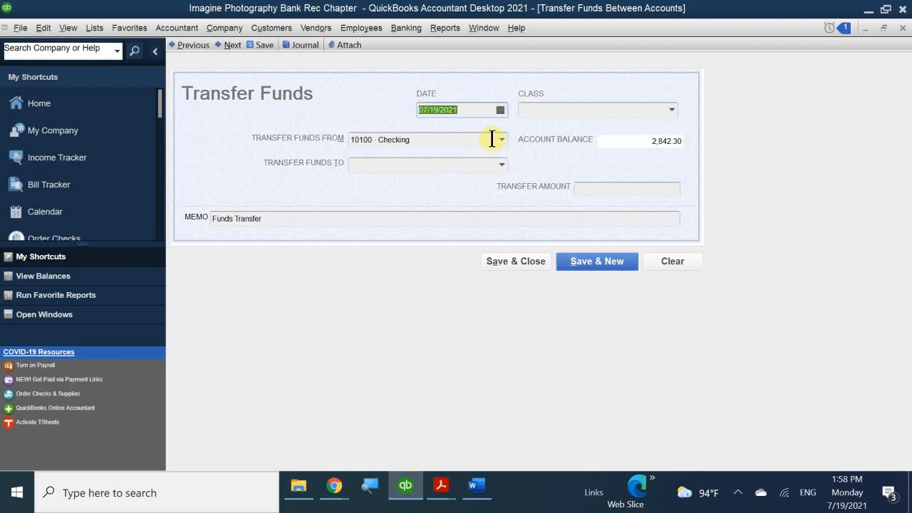
pyautogui.click(501, 165)
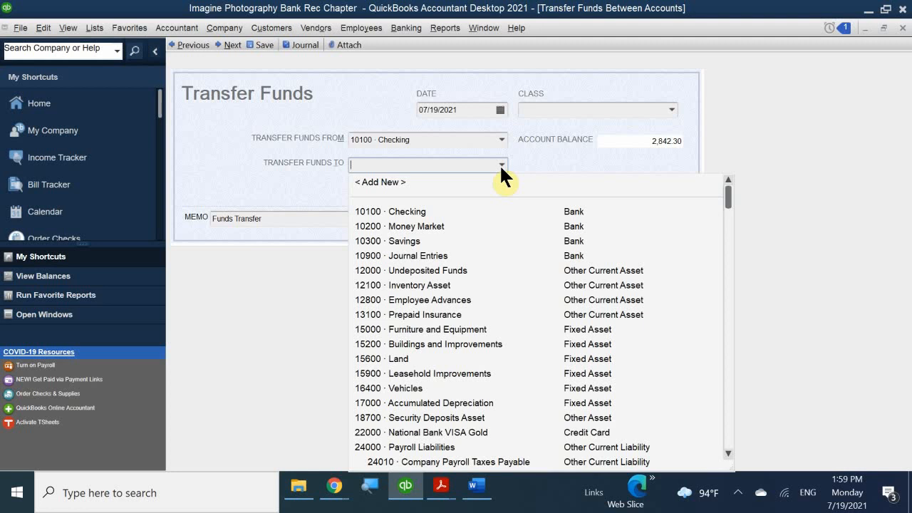
pyautogui.click(500, 138)
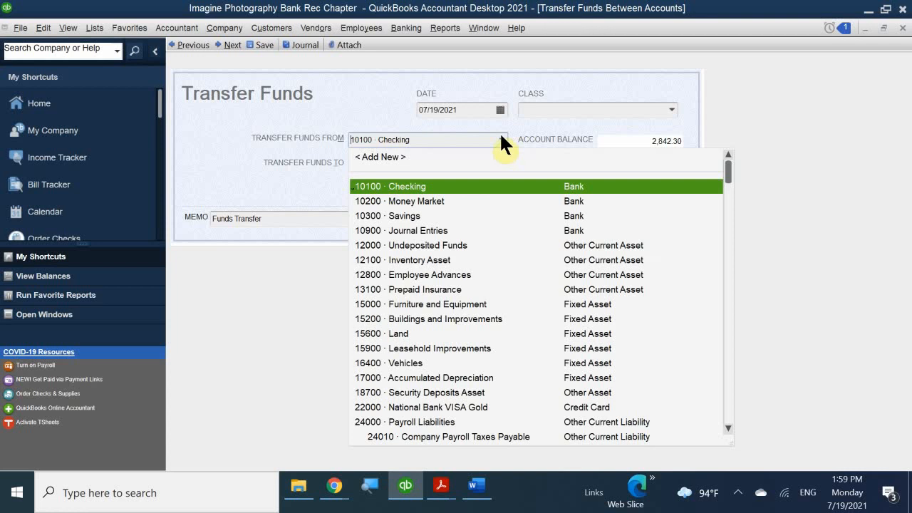
pyautogui.click(469, 110)
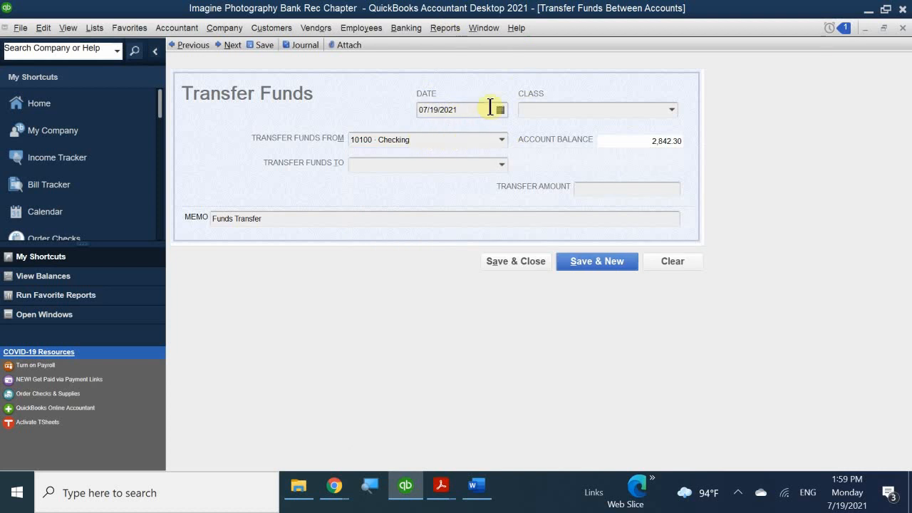
# - Date the transfer January 28, 2021 using the calendar
pyautogui.click(500, 110)
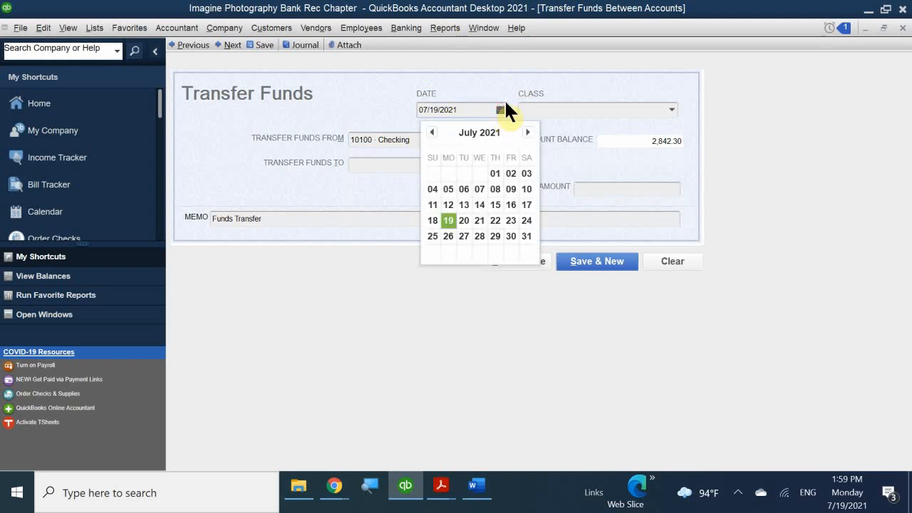
pyautogui.click(432, 132)
pyautogui.click(431, 132)
pyautogui.click(432, 133)
pyautogui.click(432, 133)
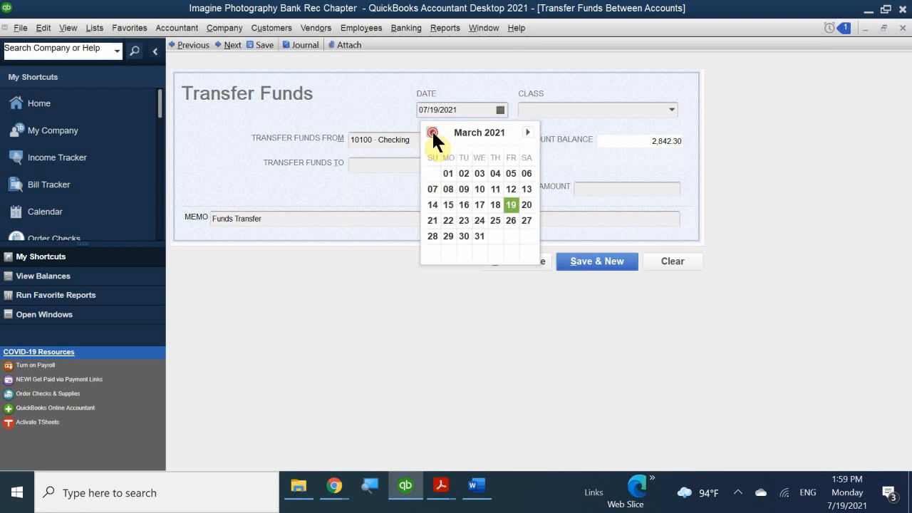
pyautogui.click(432, 132)
pyautogui.click(432, 132)
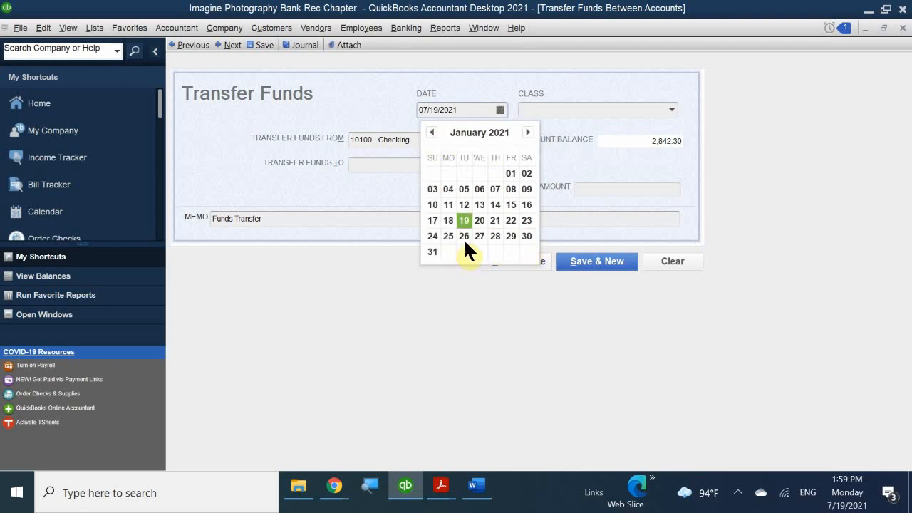
pyautogui.click(496, 236)
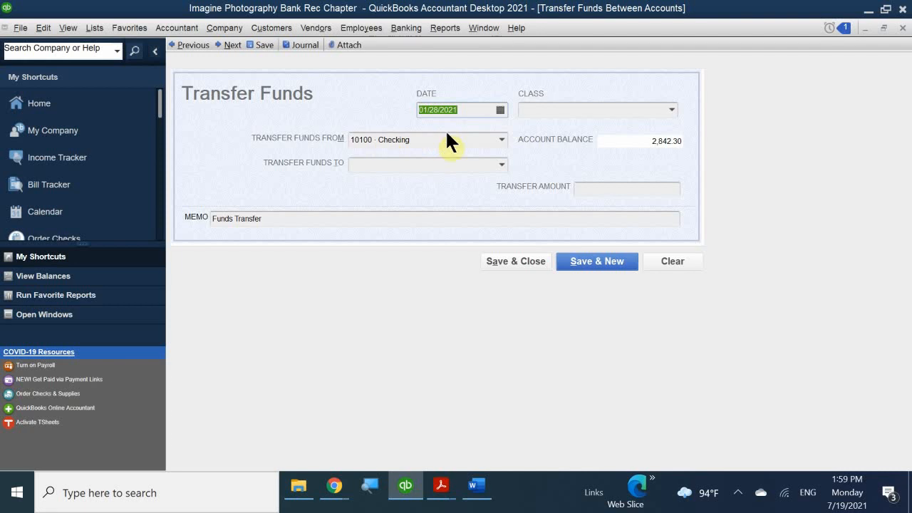
# - Assign the transfer to the Overhead class and browse the Transfer Funds From accounts
pyautogui.click(542, 107)
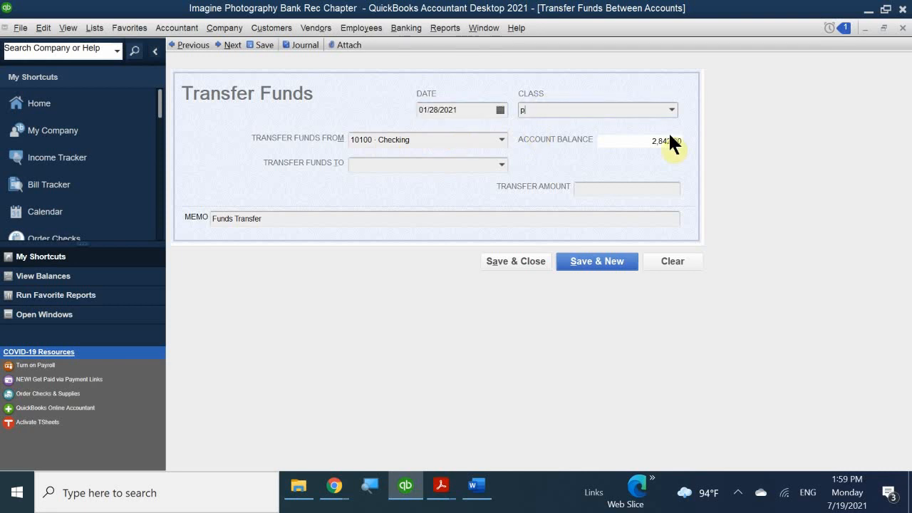
pyautogui.write('Overhead')
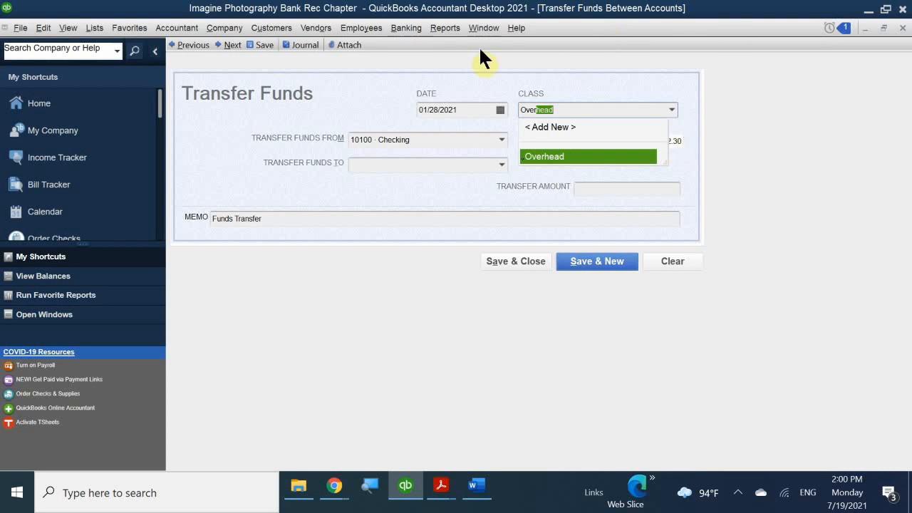
pyautogui.click(554, 157)
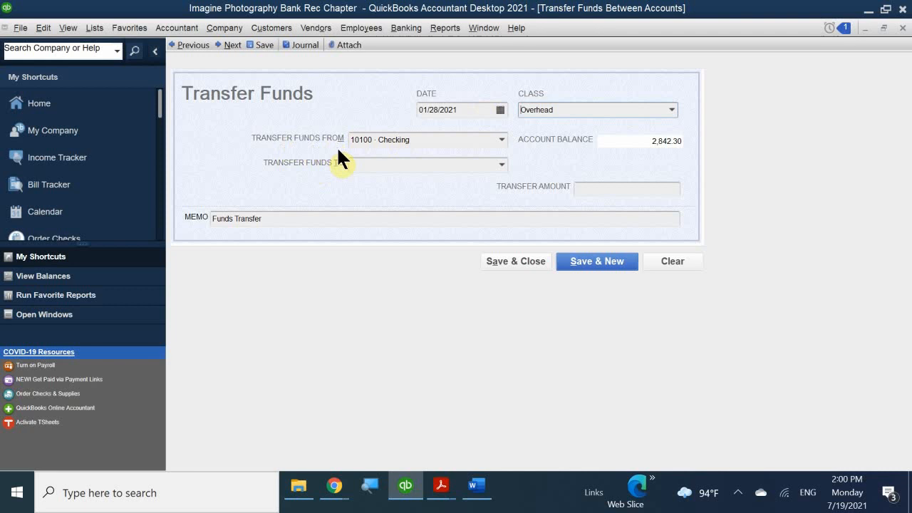
pyautogui.click(501, 140)
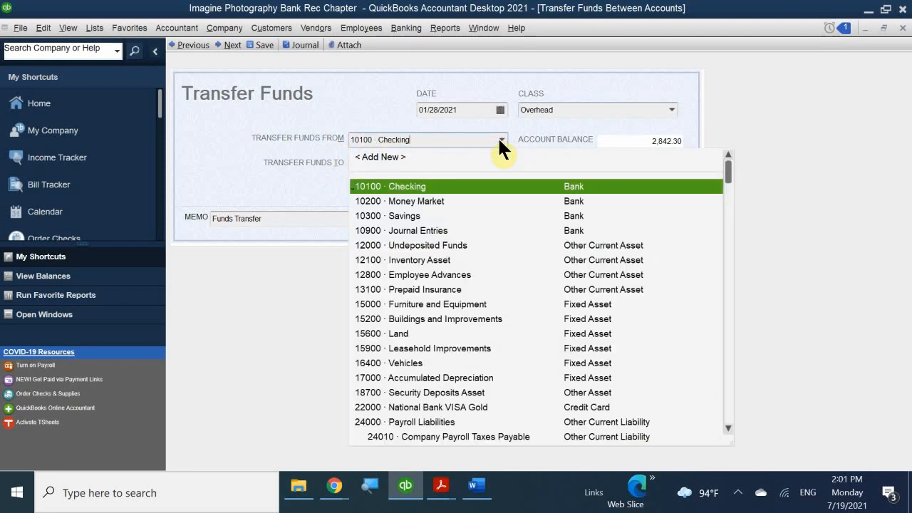
pyautogui.scroll(-1, 436, 296)
pyautogui.scroll(-2, 436, 302)
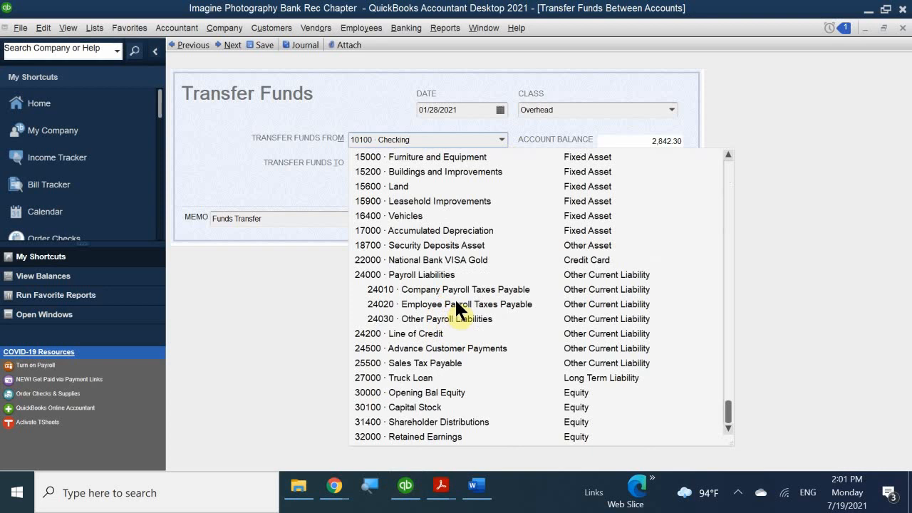
# - Transfer from 10100 · Checking into 10300 · Savings
pyautogui.scroll(4, 456, 297)
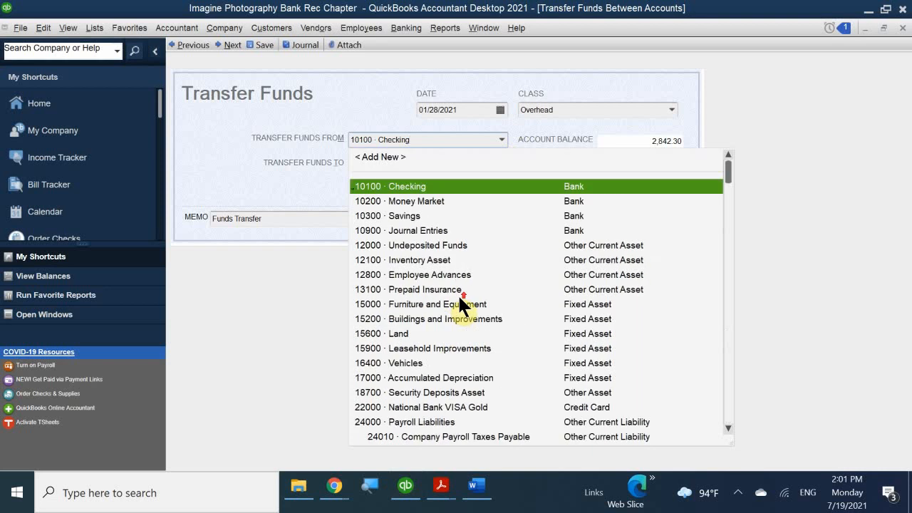
pyautogui.click(409, 186)
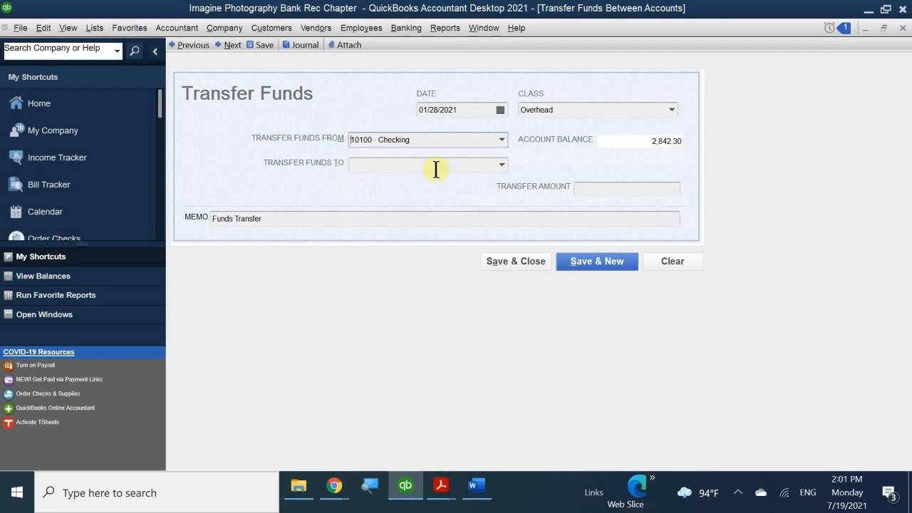
pyautogui.click(501, 164)
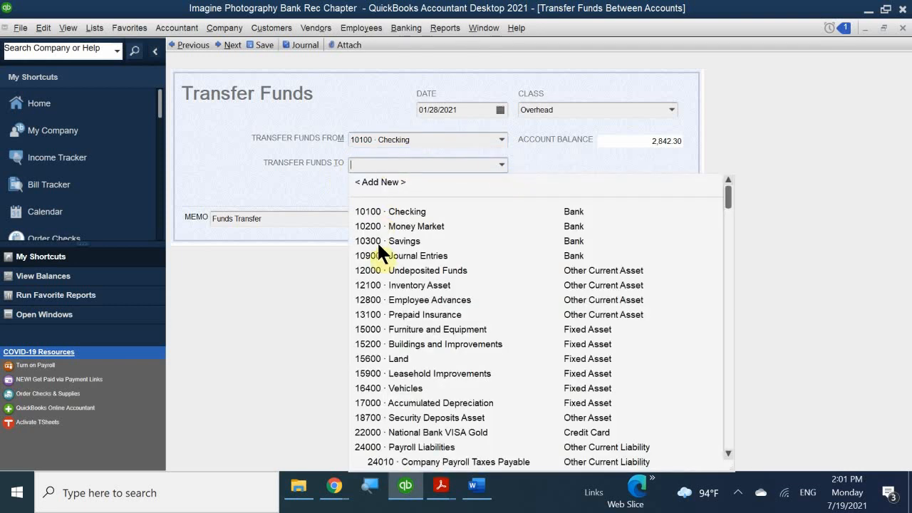
pyautogui.click(409, 241)
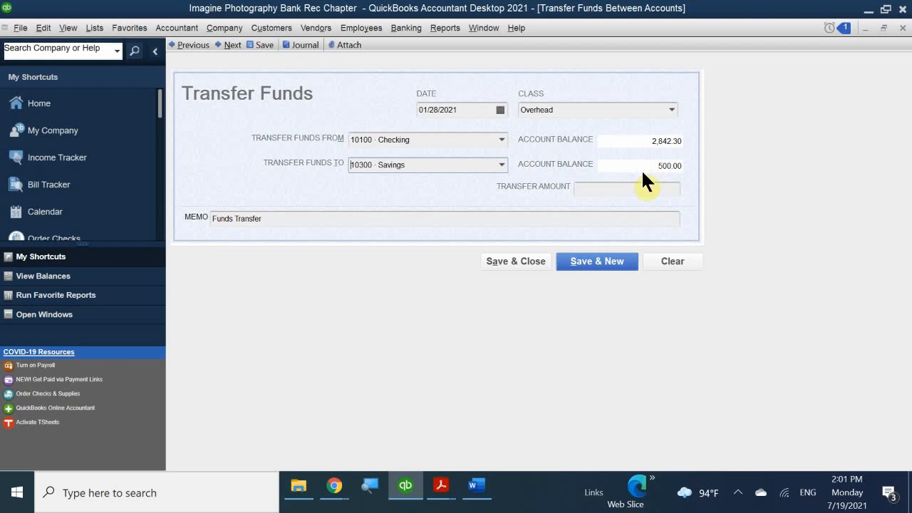
# - Enter a transfer amount of 100.00
pyautogui.click(648, 190)
pyautogui.write('100.00')
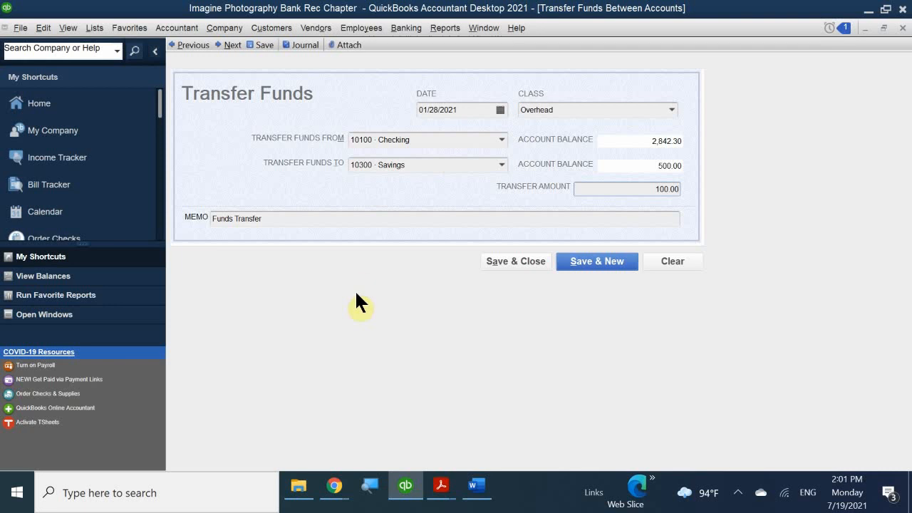
pyautogui.click(302, 222)
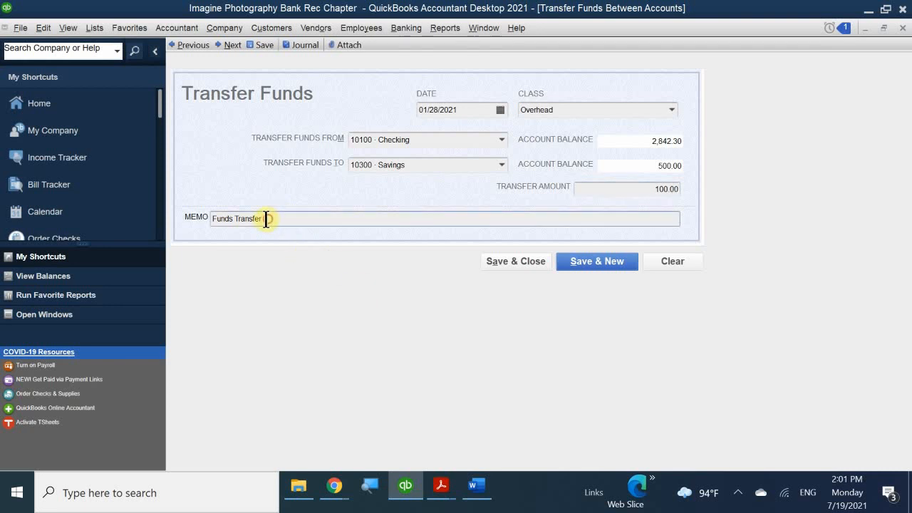
# - Replace the Funds Transfer memo with 'Monthly Savings Transfer' and Save & Close
pyautogui.moveTo(267, 219); pyautogui.dragTo(165, 225)
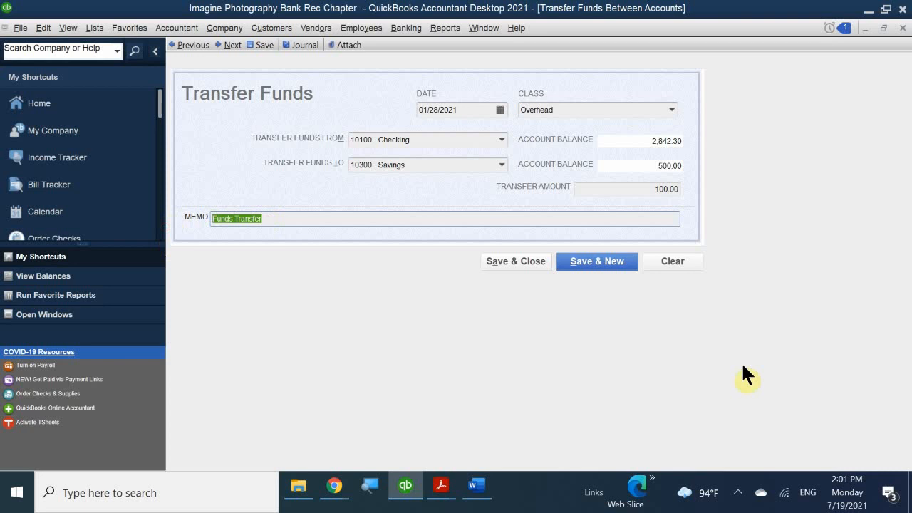
pyautogui.press('Delete')
pyautogui.write('Min')
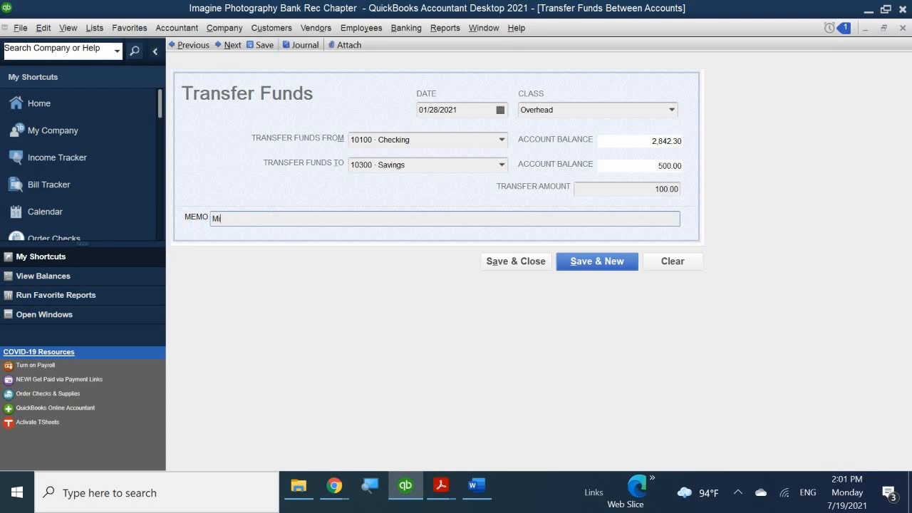
pyautogui.press('BackSpace')
pyautogui.press('BackSpace')
pyautogui.write('on')
pyautogui.write('thly')
pyautogui.write('Da')
pyautogui.press('BackSpace')
pyautogui.press('BackSpace')
pyautogui.write('Savings Transfer')
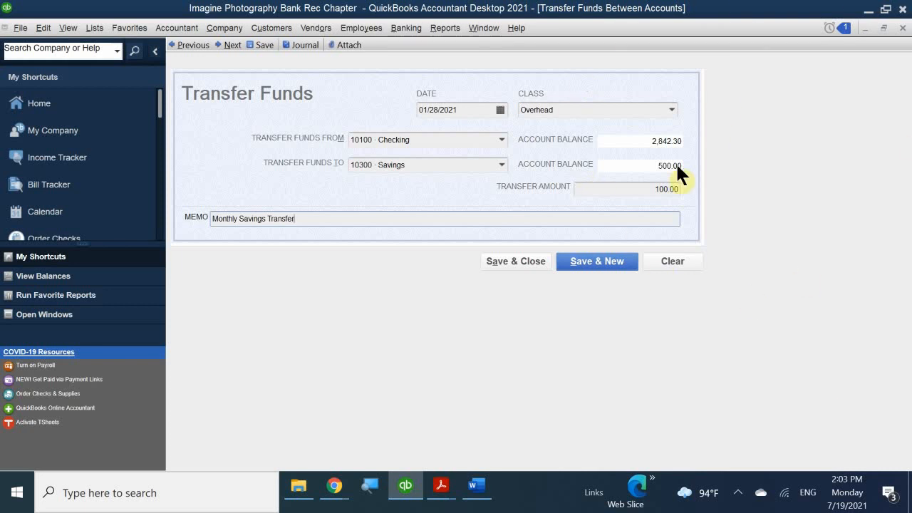
pyautogui.click(516, 259)
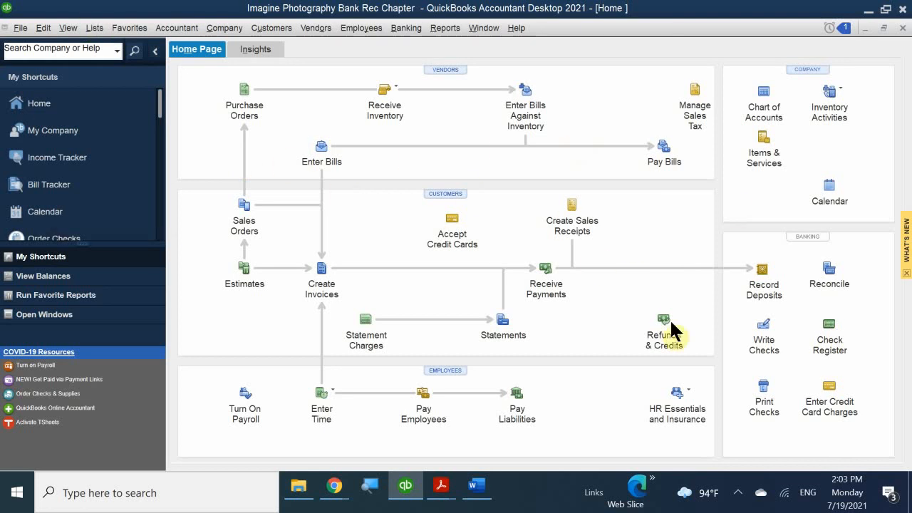
# - Open the register for 10300 · Savings, showing the 100.00 transfer and 600.00 balance
pyautogui.click(843, 347)
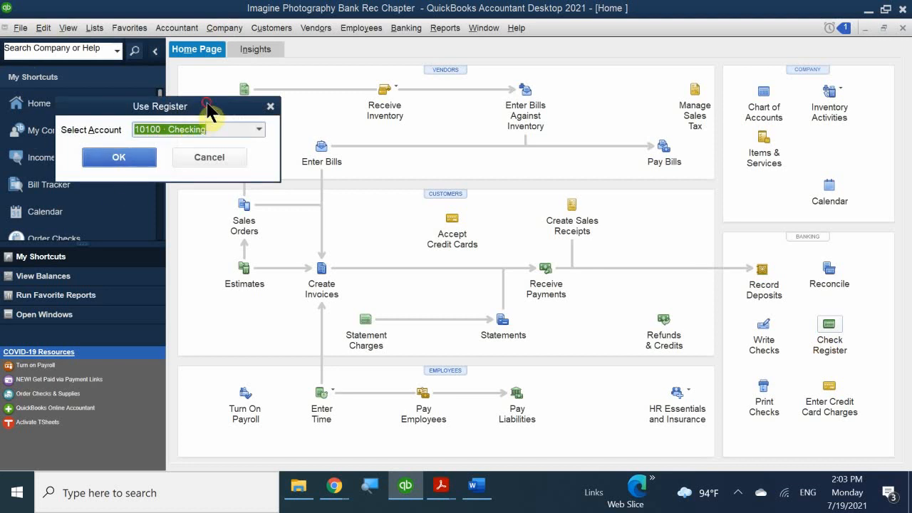
pyautogui.moveTo(262, 107); pyautogui.dragTo(523, 180)
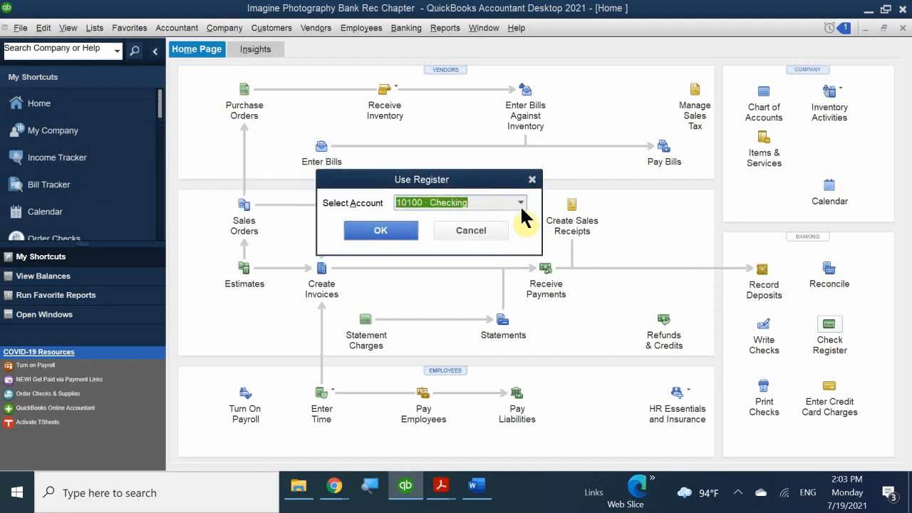
pyautogui.click(520, 203)
pyautogui.click(451, 236)
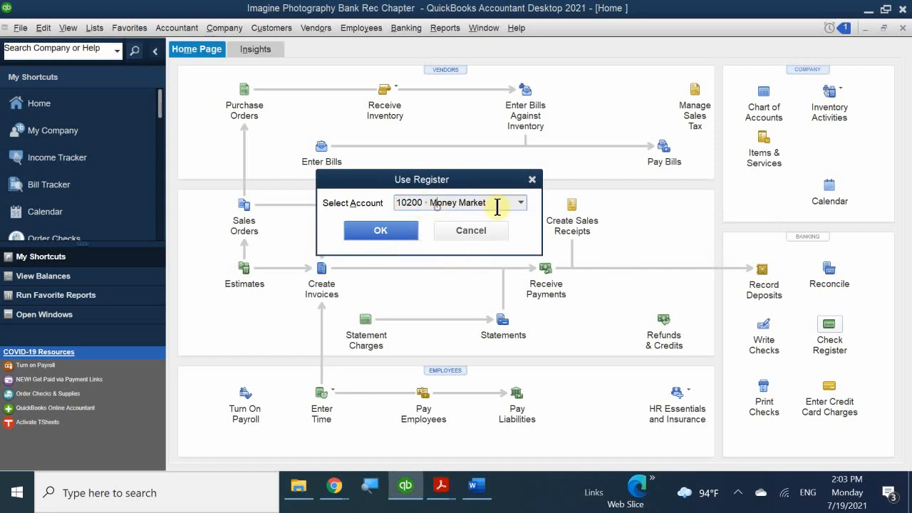
pyautogui.click(521, 195)
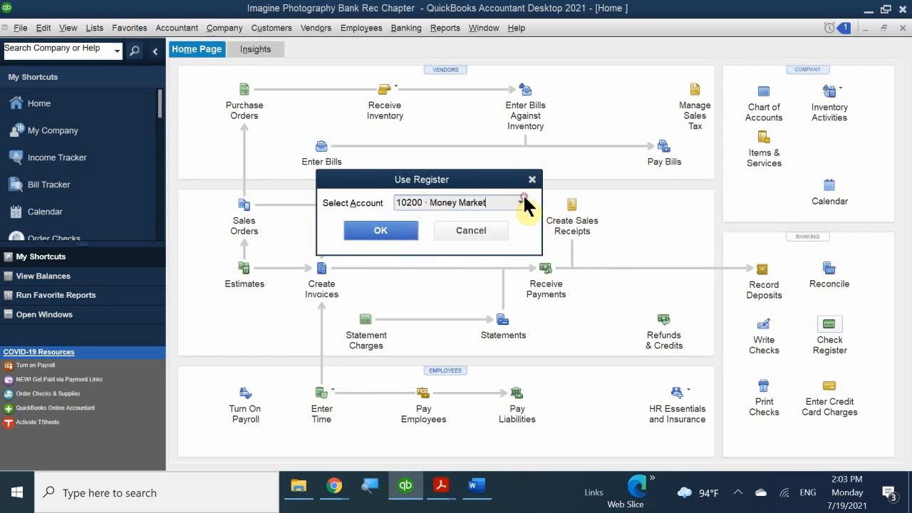
pyautogui.click(418, 248)
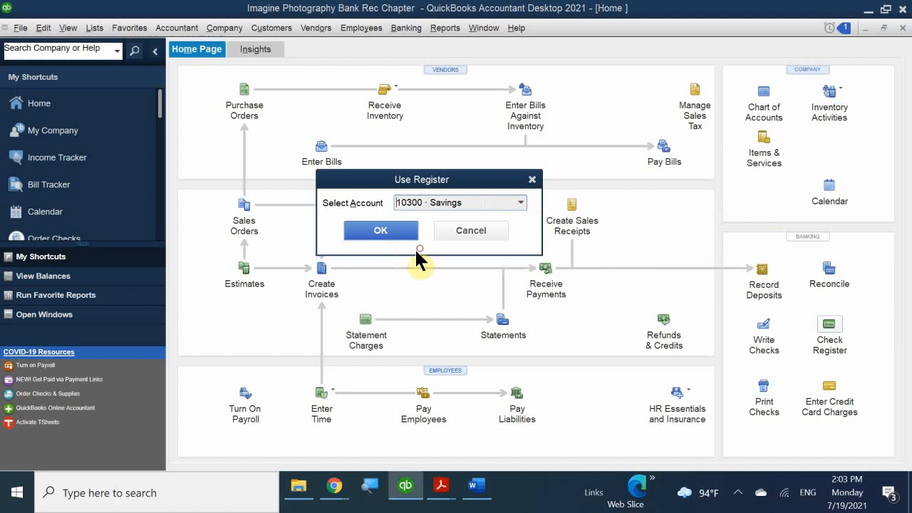
pyautogui.click(375, 226)
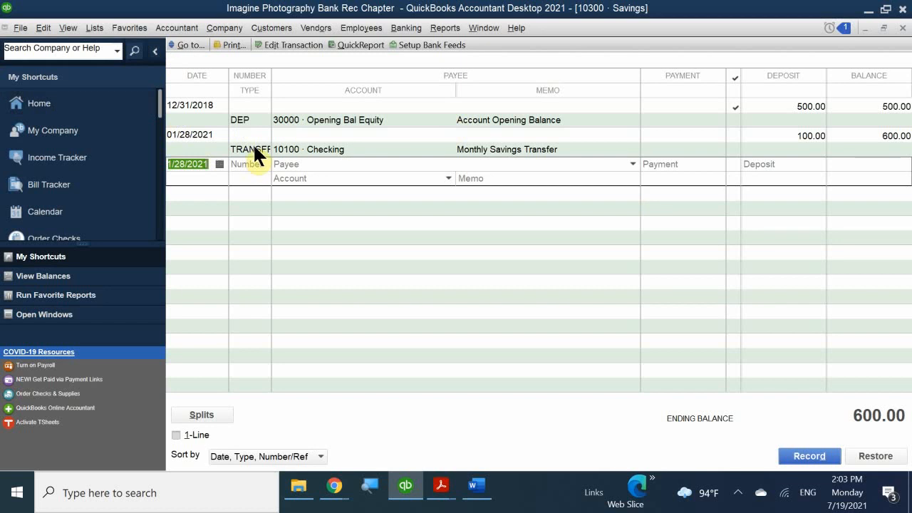
# - Close the Savings register window
pyautogui.click(903, 27)
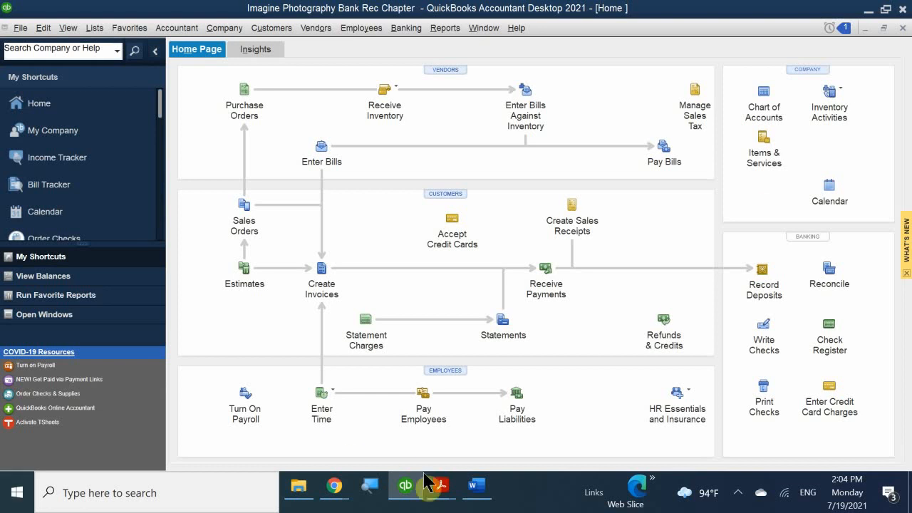
# - Bring the chapter 5 PDF forward and scroll to the Handling Bounced Checks section
pyautogui.moveTo(439, 489)
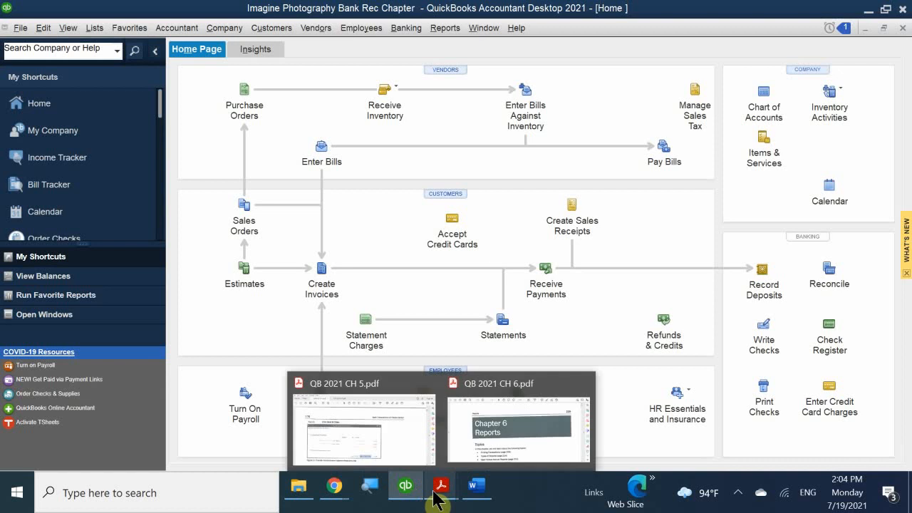
pyautogui.click(396, 433)
pyautogui.scroll(-7, 360, 368)
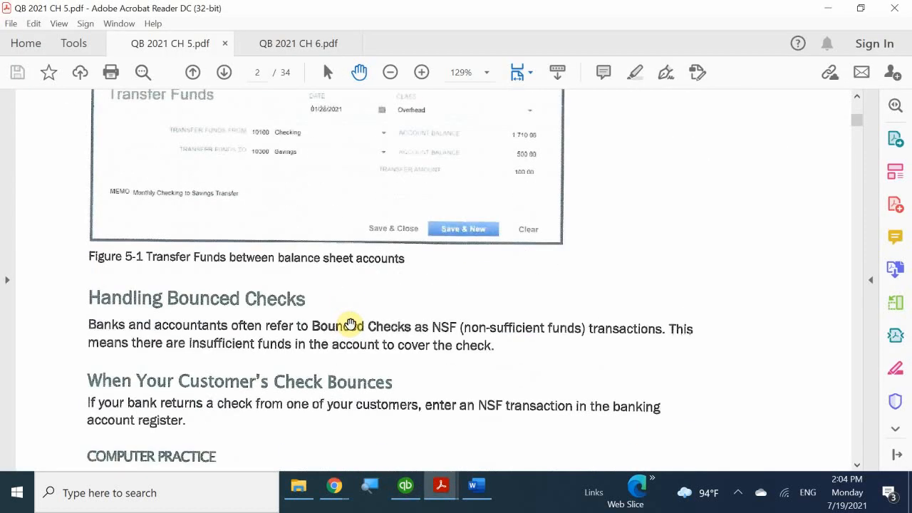
pyautogui.scroll(-3, 356, 324)
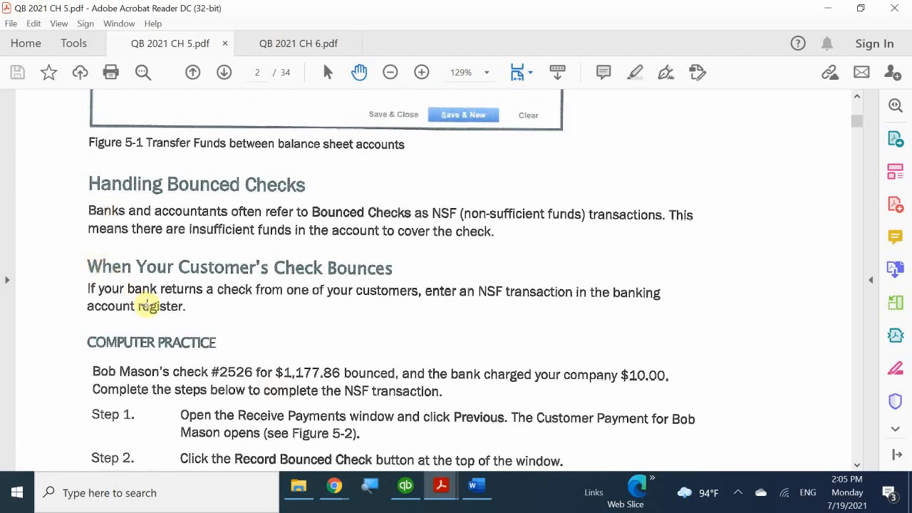
pyautogui.scroll(-3, 147, 303)
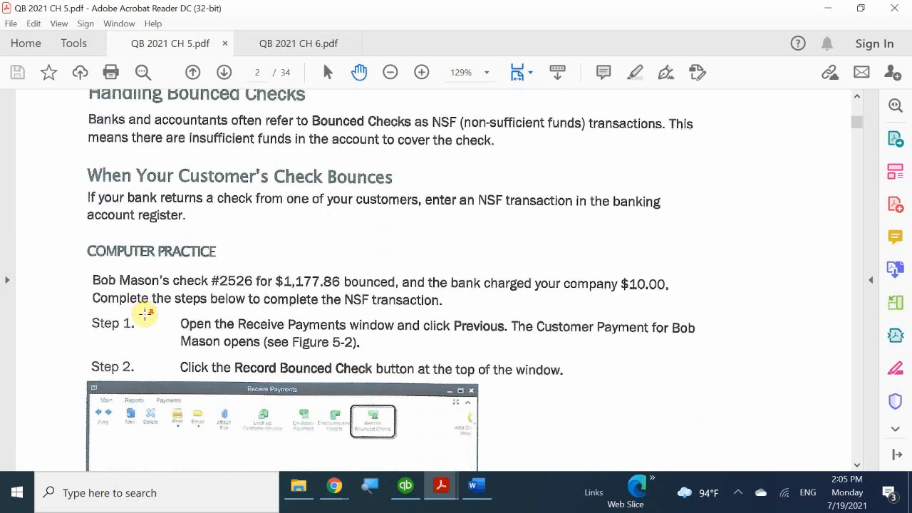
pyautogui.scroll(-3, 144, 311)
pyautogui.scroll(-4, 144, 311)
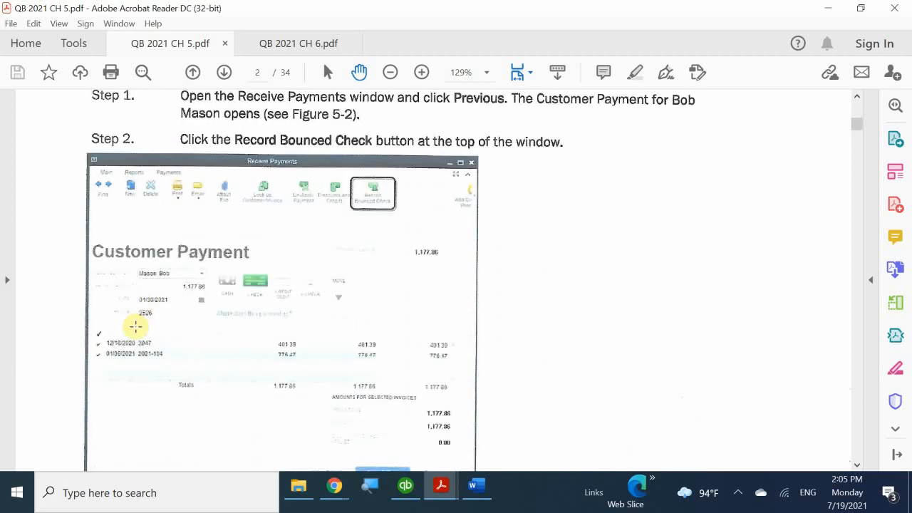
# - Review Figure 5-2's Record Bounced Check steps, then return to QuickBooks
pyautogui.scroll(16, 135, 326)
pyautogui.scroll(3, 135, 326)
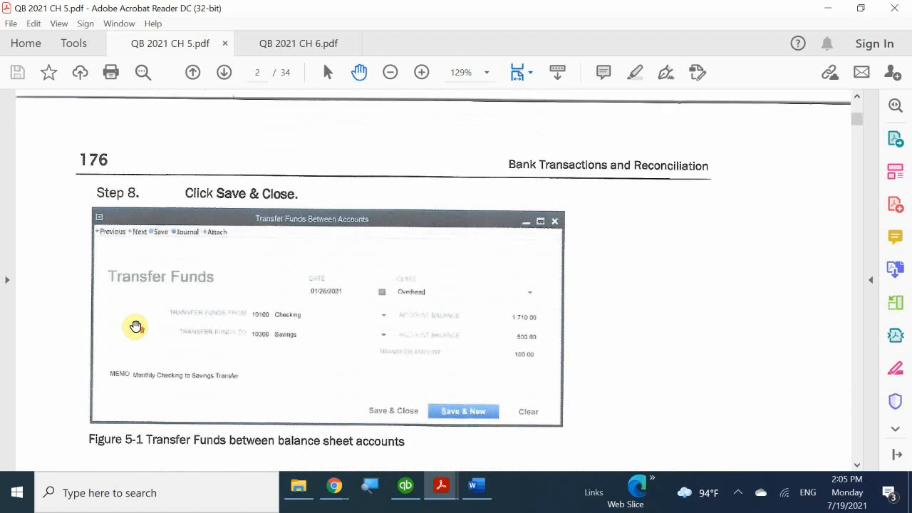
pyautogui.scroll(-7, 135, 327)
pyautogui.scroll(-13, 140, 334)
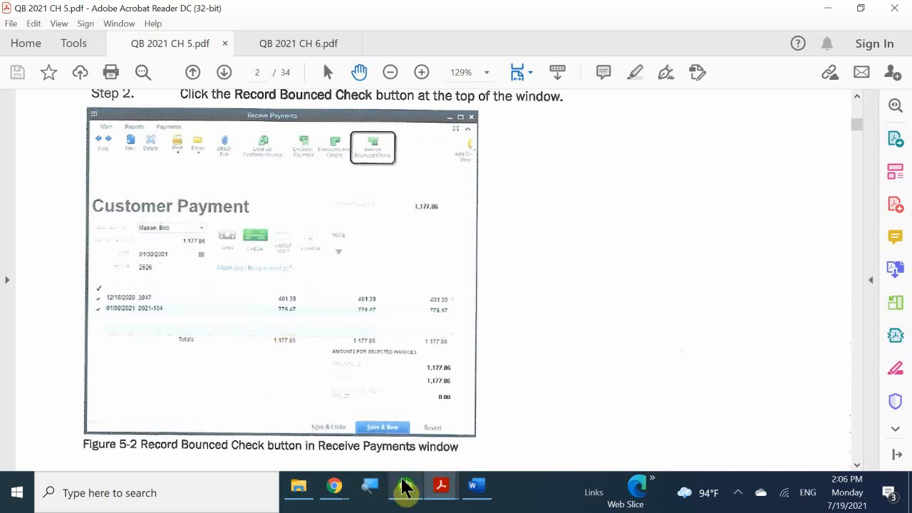
pyautogui.moveTo(404, 490)
pyautogui.click(417, 448)
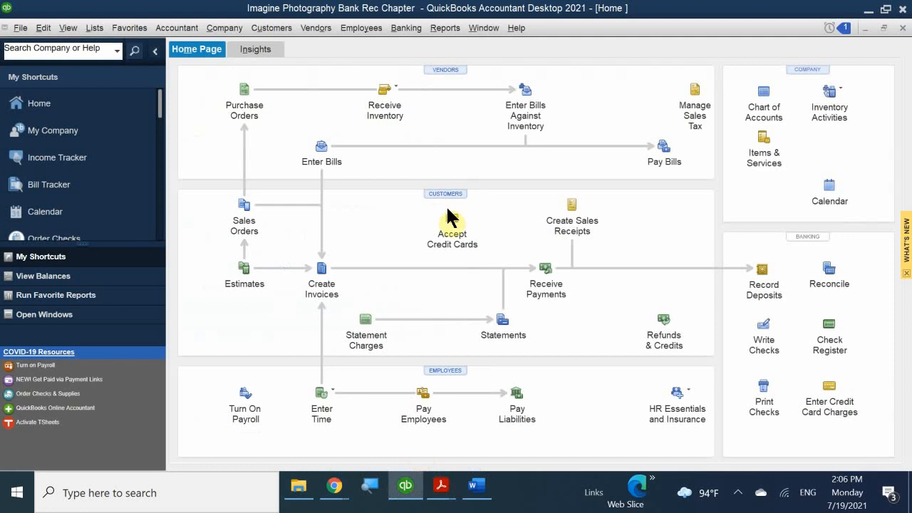
# - In Receive Payments, load the customer's previous 1,177.86 check 2526 payment dated 01/30/2021
pyautogui.click(546, 285)
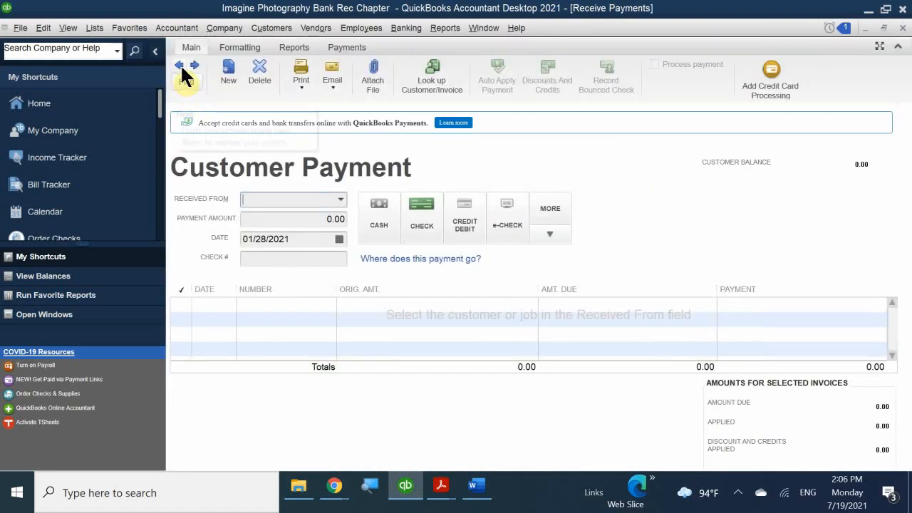
pyautogui.click(179, 65)
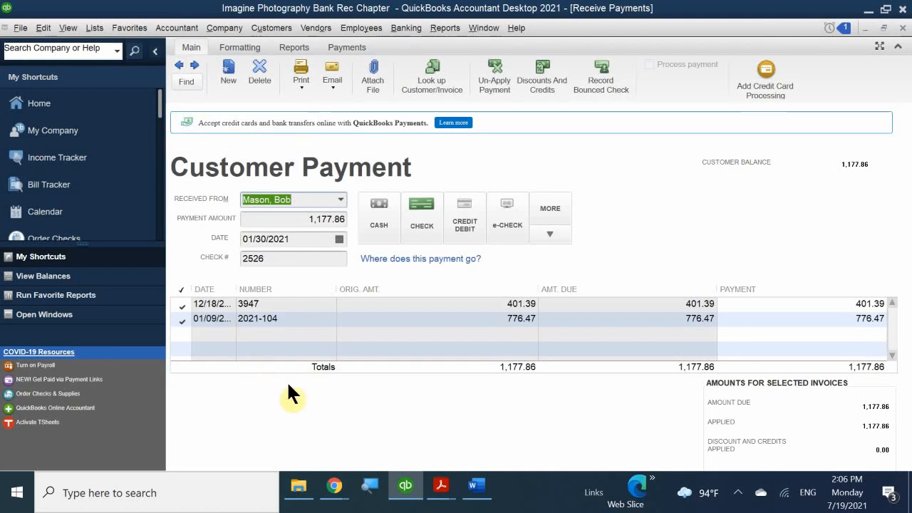
pyautogui.click(289, 221)
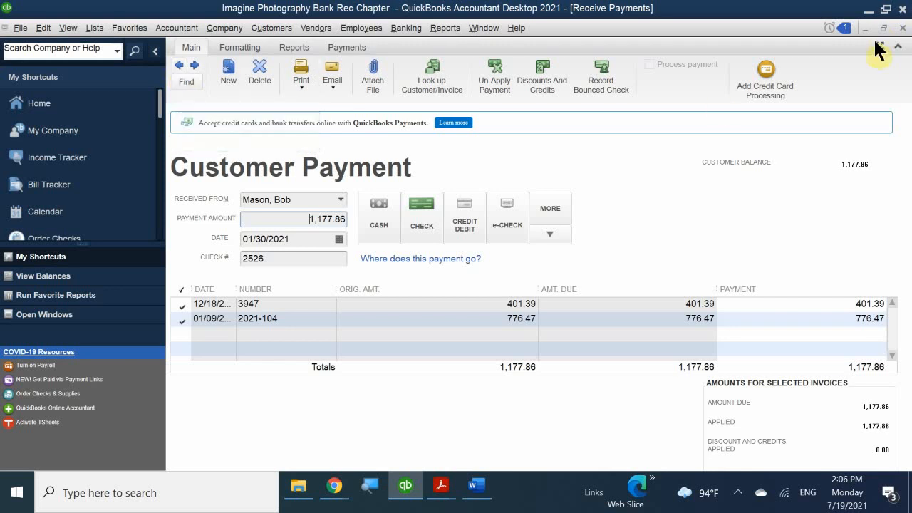
# - Open the customer's check 2526 payment for 1,177.86 from their Customer Center transactions
pyautogui.click(903, 28)
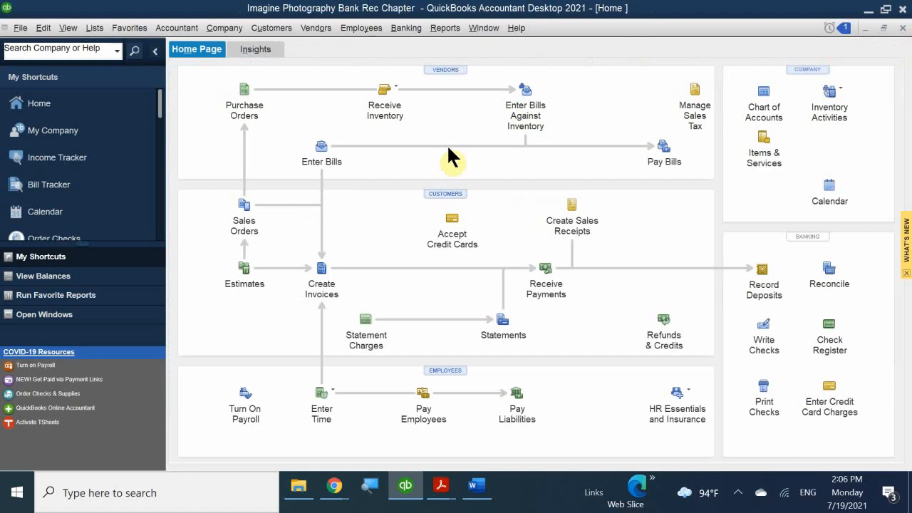
pyautogui.click(435, 193)
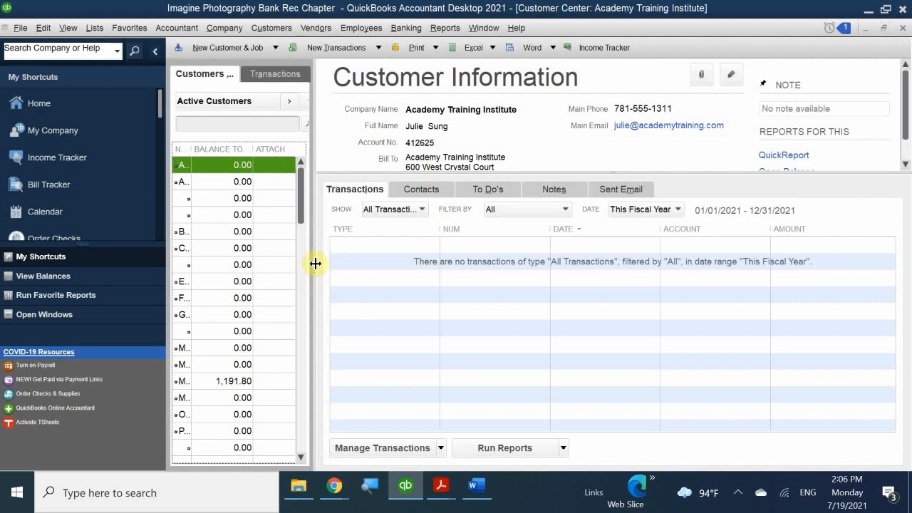
pyautogui.moveTo(313, 264); pyautogui.dragTo(413, 282)
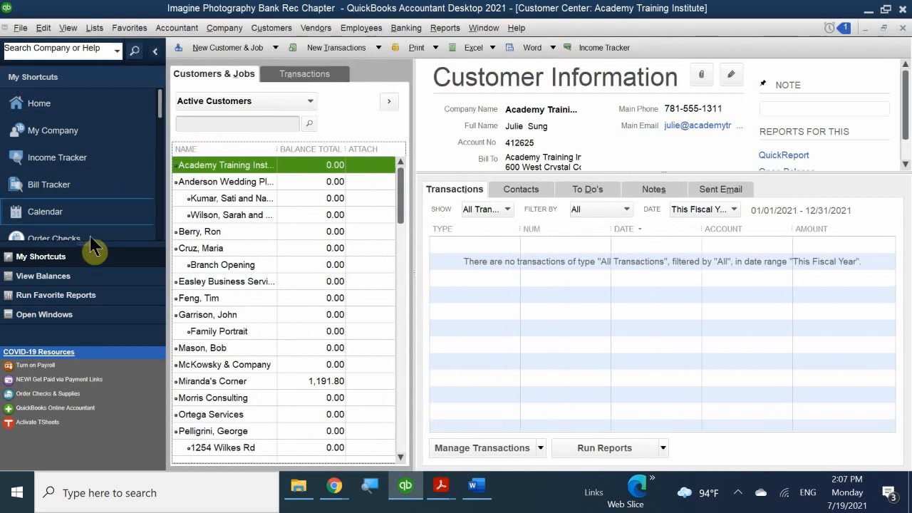
pyautogui.click(208, 347)
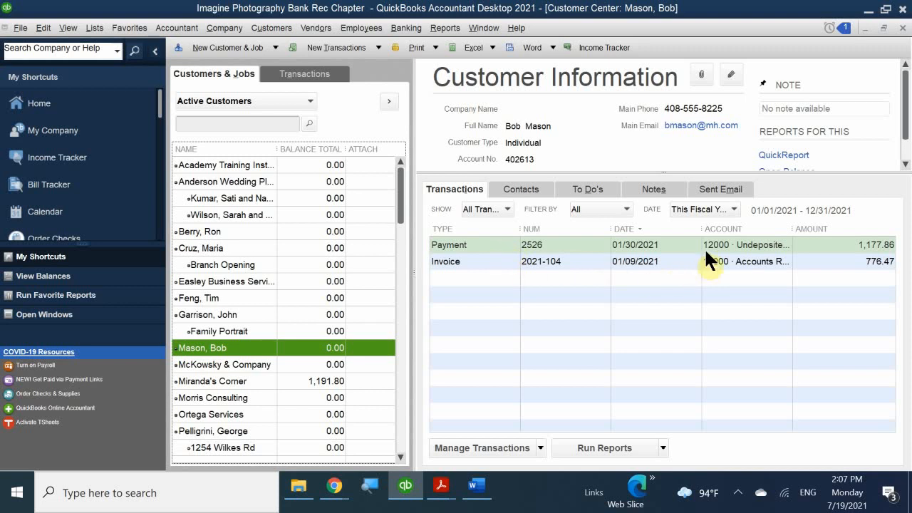
pyautogui.click(501, 242)
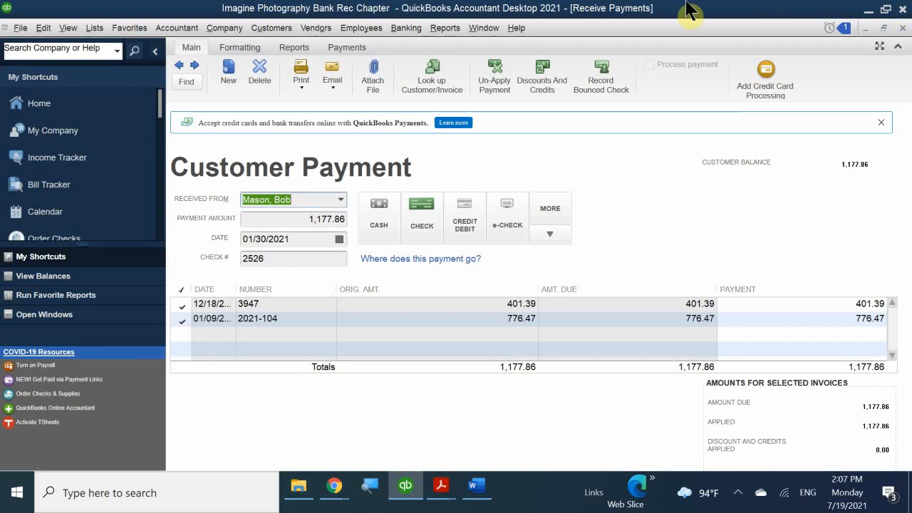
# - Mark check 2526 as bounced with a 10.00 bank fee dated 02/07/2021
pyautogui.click(611, 68)
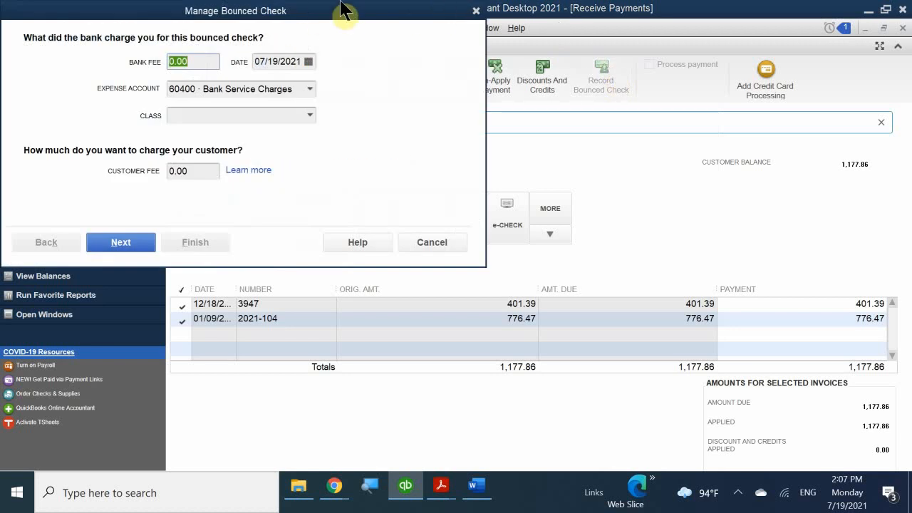
pyautogui.moveTo(348, 54); pyautogui.dragTo(630, 89)
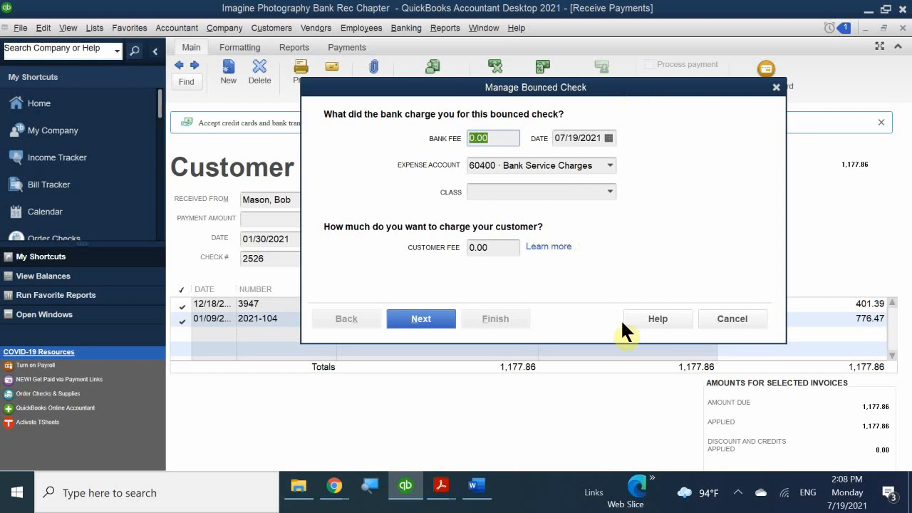
pyautogui.moveTo(503, 137); pyautogui.dragTo(437, 138)
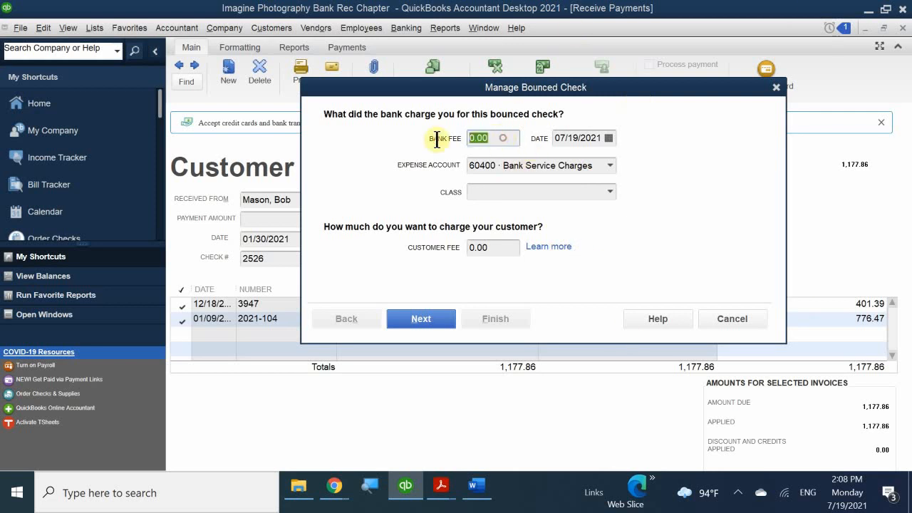
pyautogui.write('10.00')
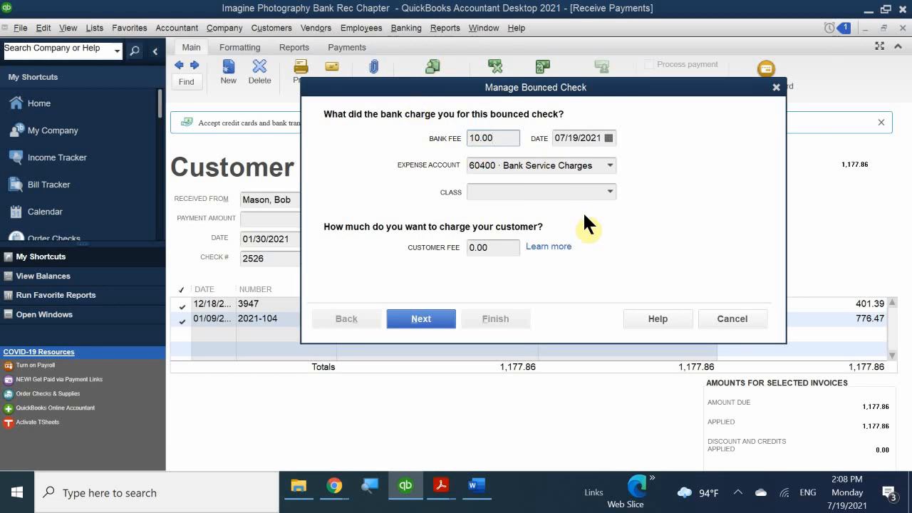
pyautogui.click(607, 137)
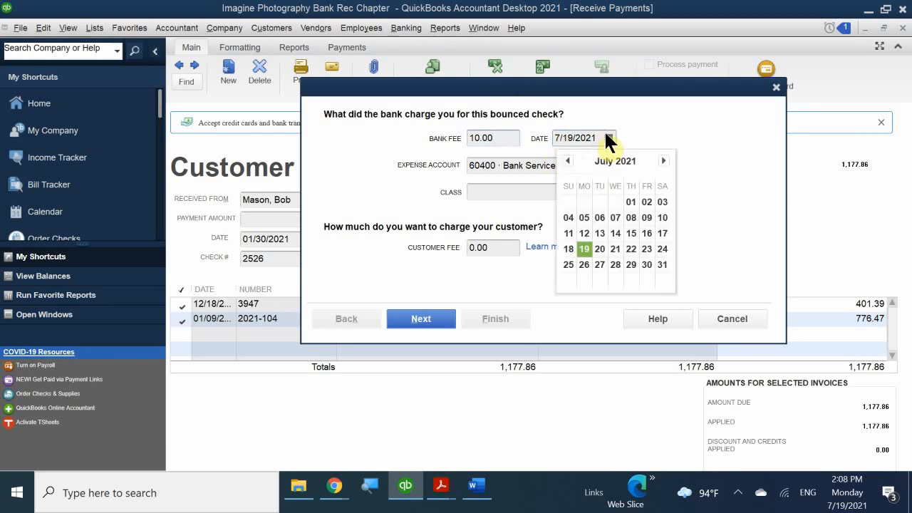
pyautogui.click(567, 160)
pyautogui.click(567, 160)
pyautogui.click(566, 161)
pyautogui.click(567, 160)
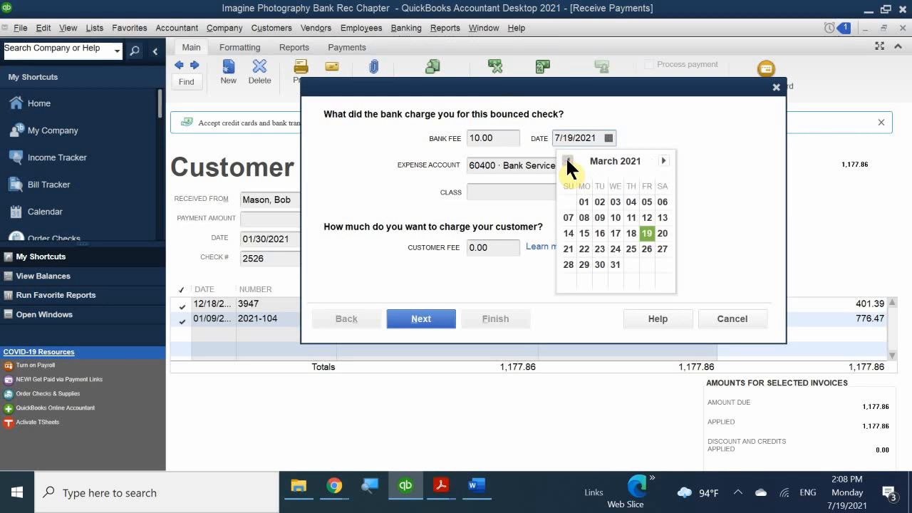
pyautogui.click(566, 160)
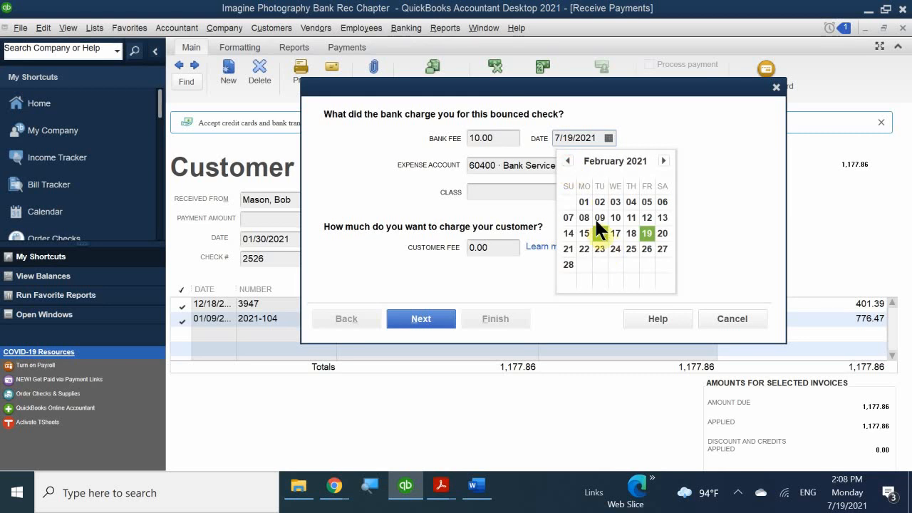
pyautogui.click(568, 217)
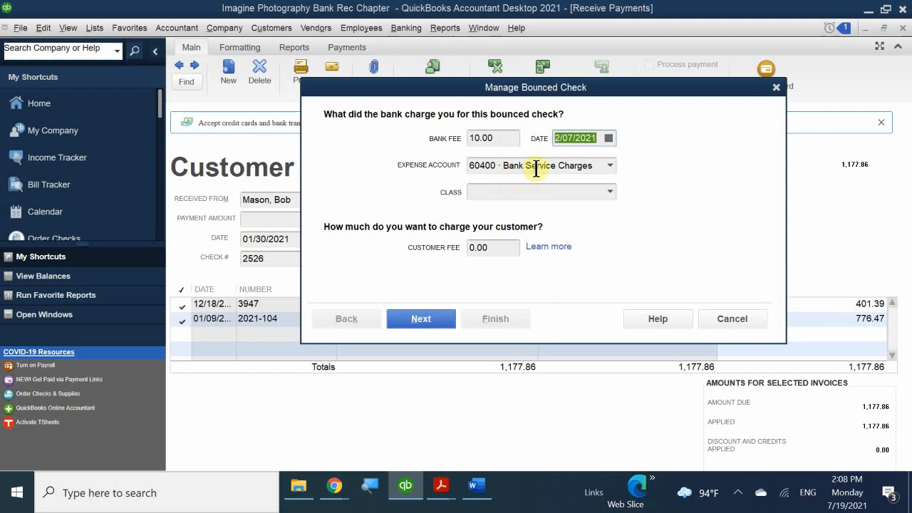
pyautogui.click(509, 193)
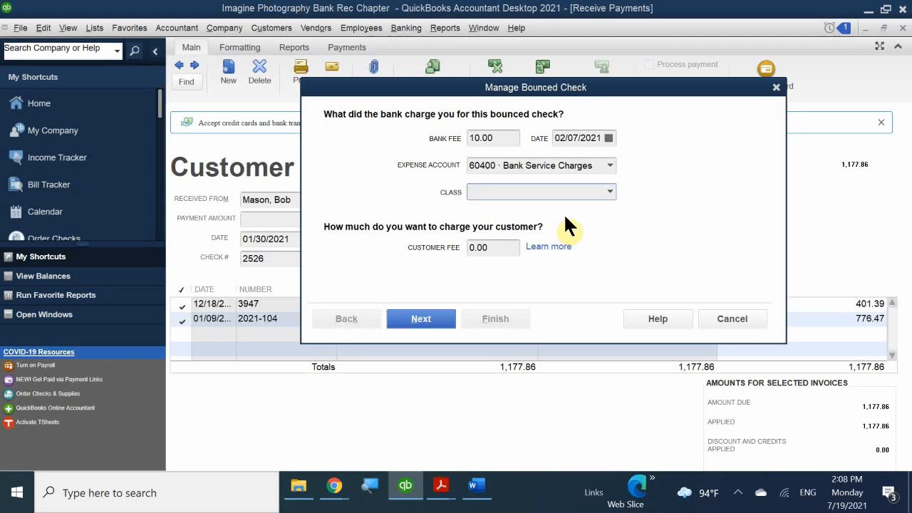
# - Assign the bank fee to class San Jose and set a 20.00 customer fee
pyautogui.write('San Jose')
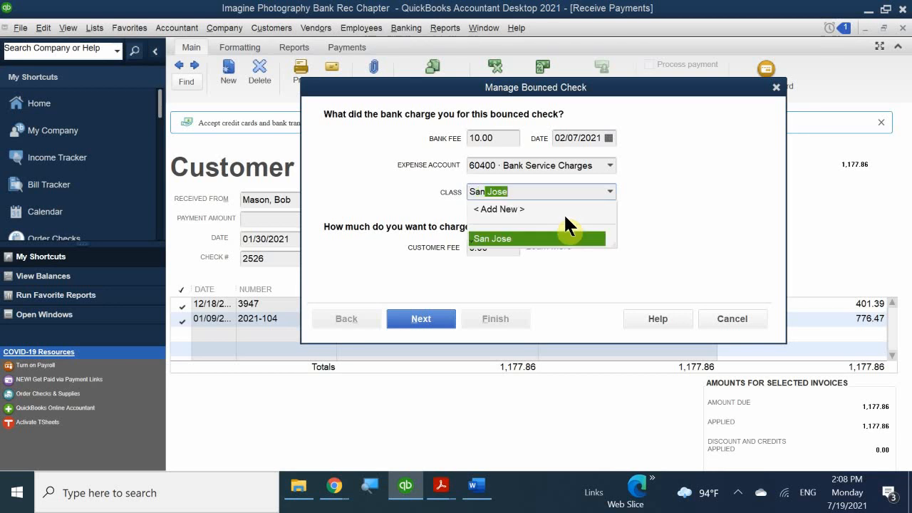
pyautogui.click(547, 239)
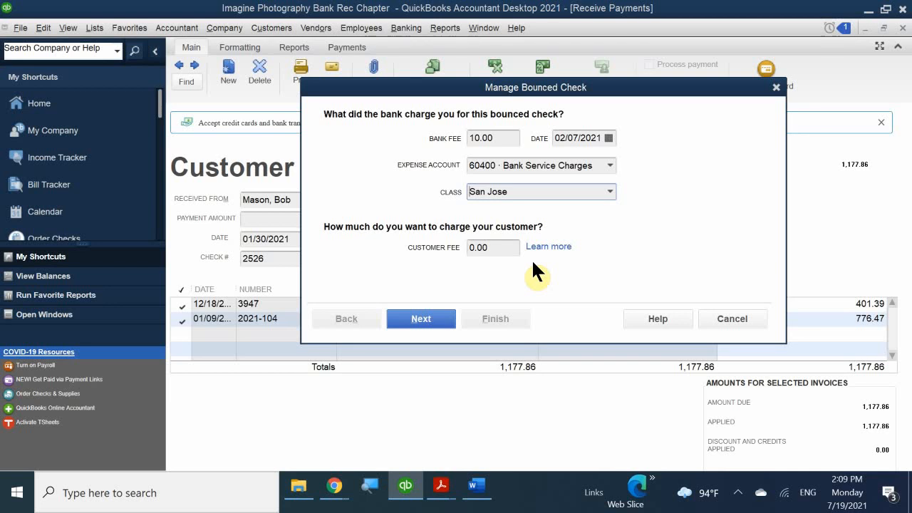
pyautogui.moveTo(504, 246); pyautogui.dragTo(423, 246)
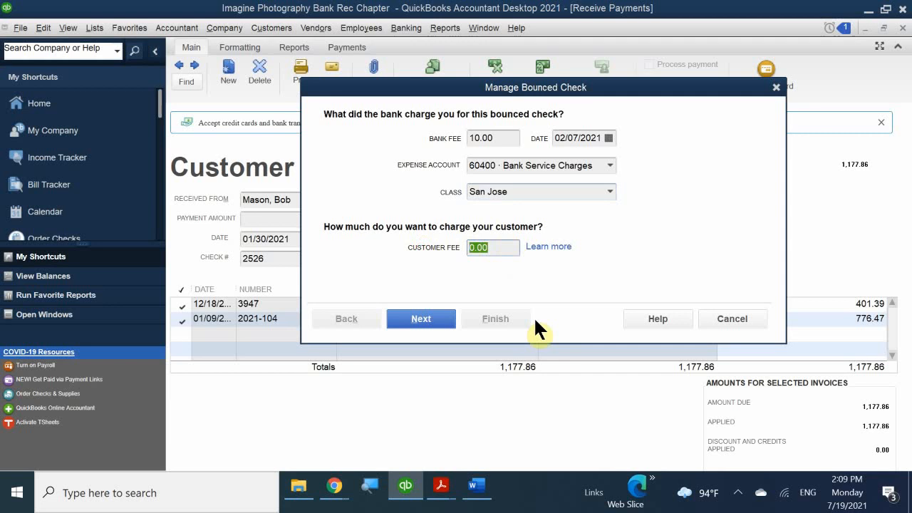
pyautogui.write('20.00')
# - Review the Bounced Check Summary and finish recording check 2526 as bounced
pyautogui.click(418, 319)
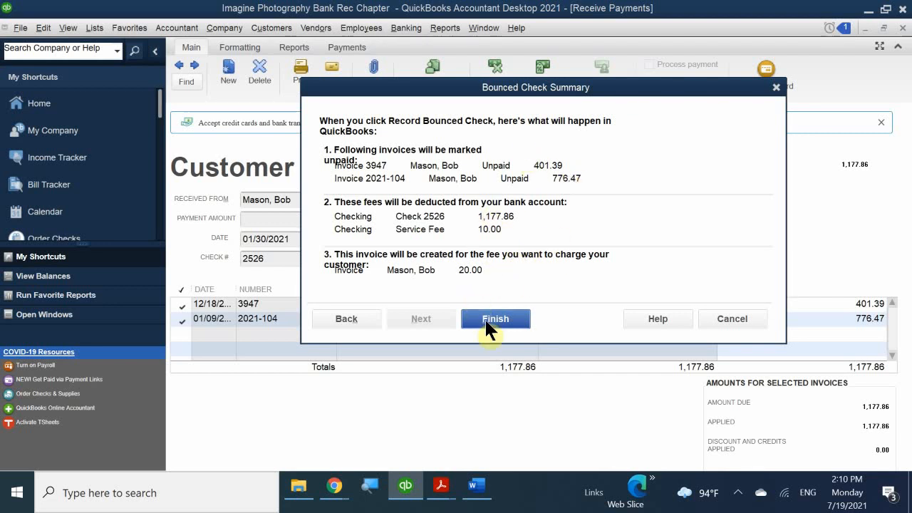
pyautogui.click(513, 321)
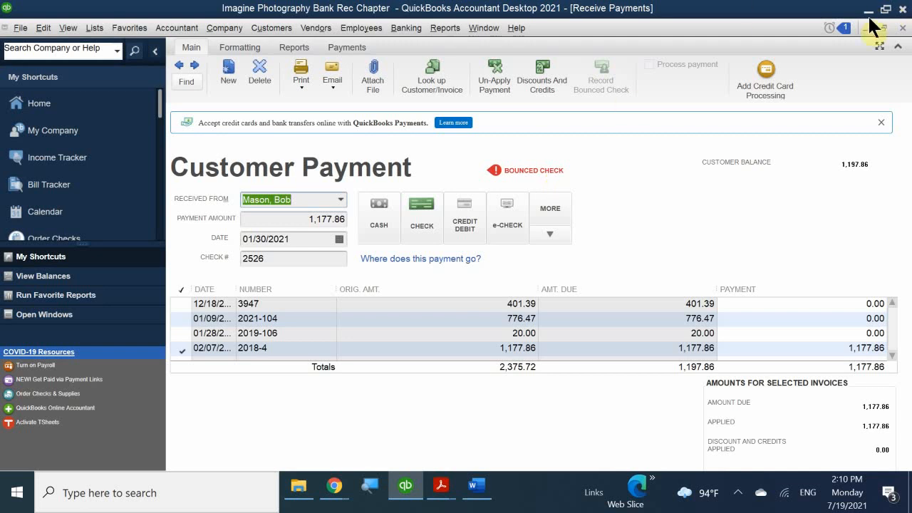
# - Start a new payment for the customer, listing open invoices 3947, 2021-104 and 2019-106
pyautogui.click(901, 28)
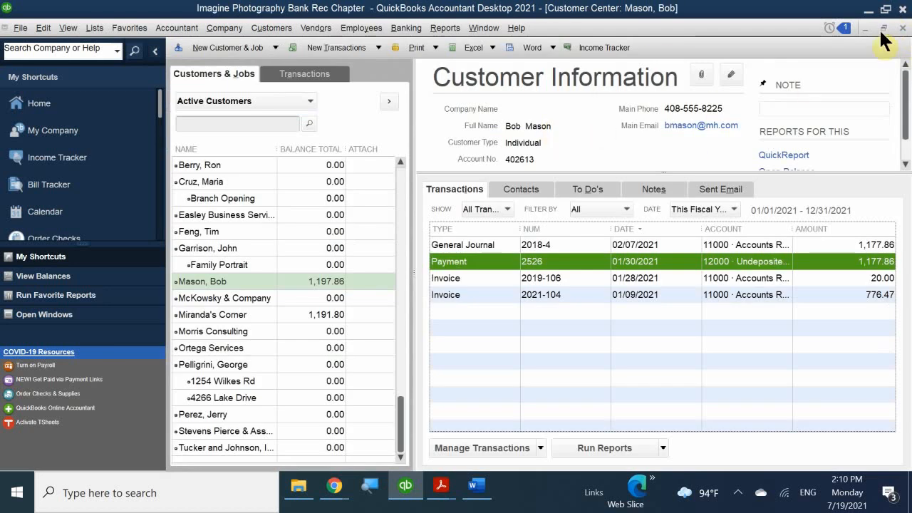
pyautogui.click(903, 27)
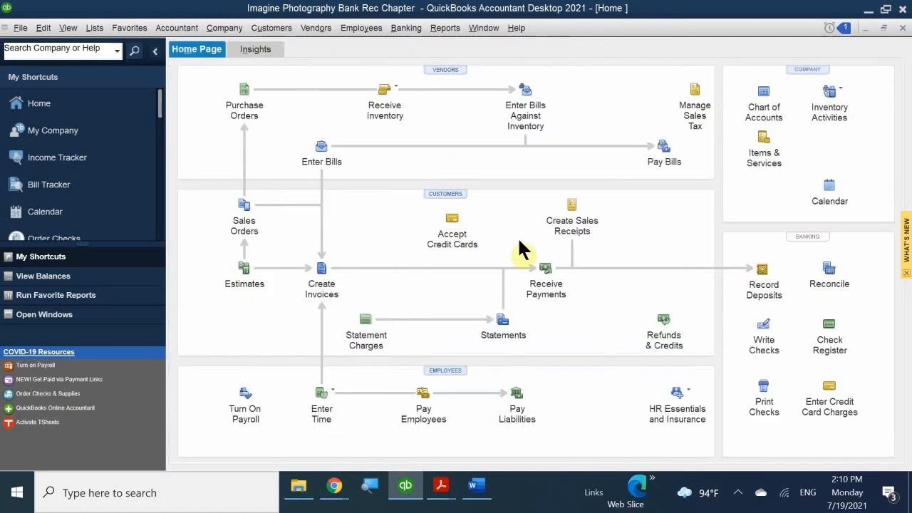
pyautogui.click(545, 272)
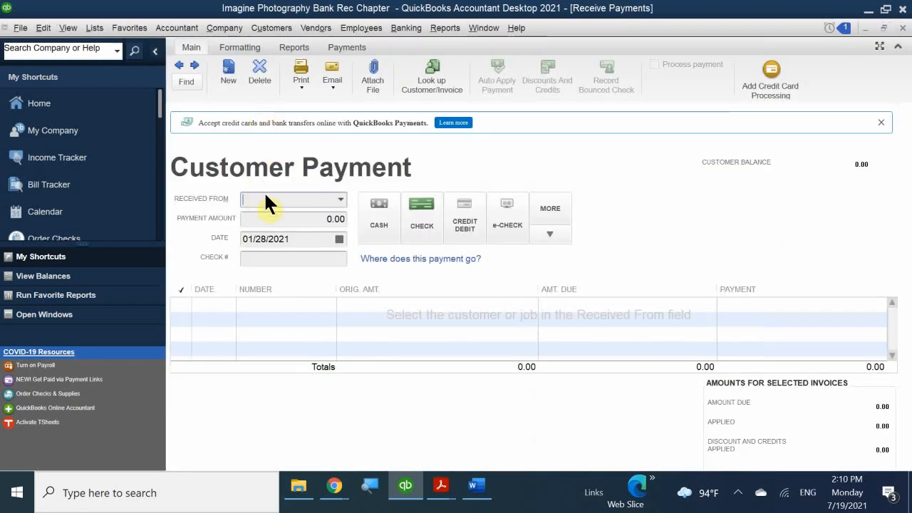
pyautogui.write('B')
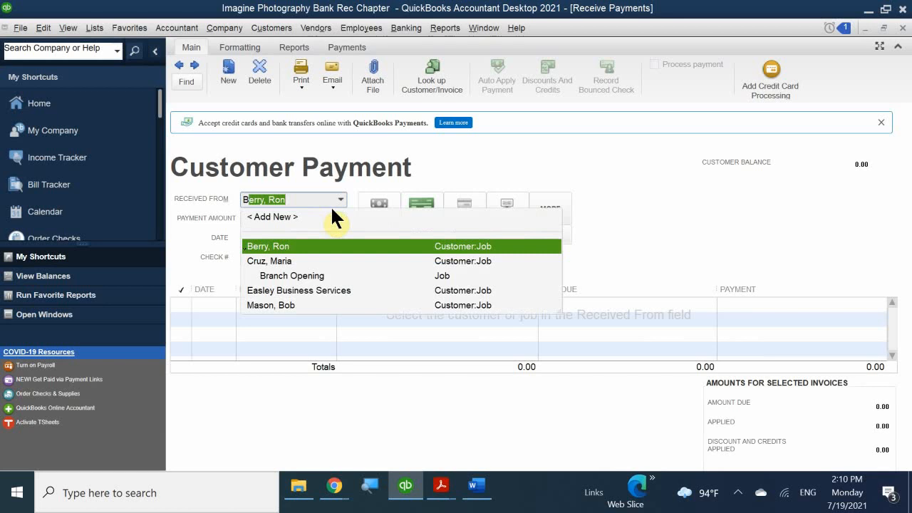
pyautogui.write('ob')
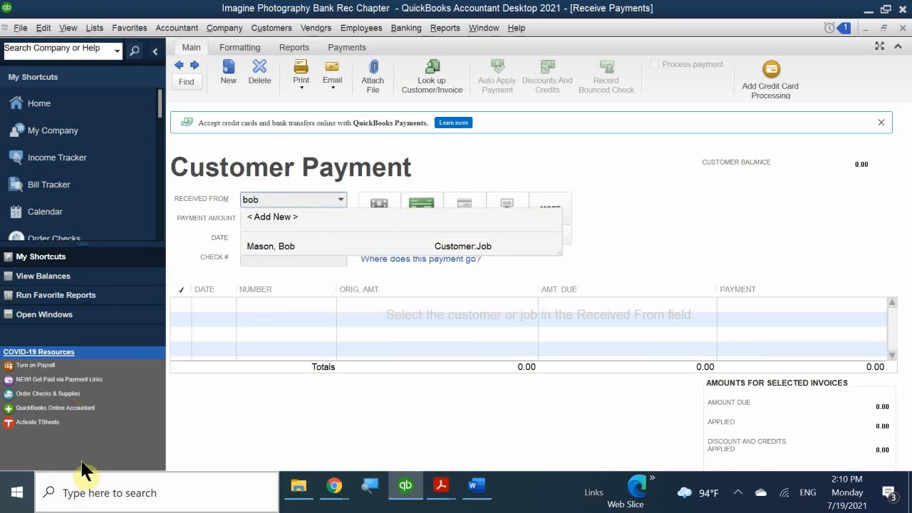
pyautogui.click(283, 246)
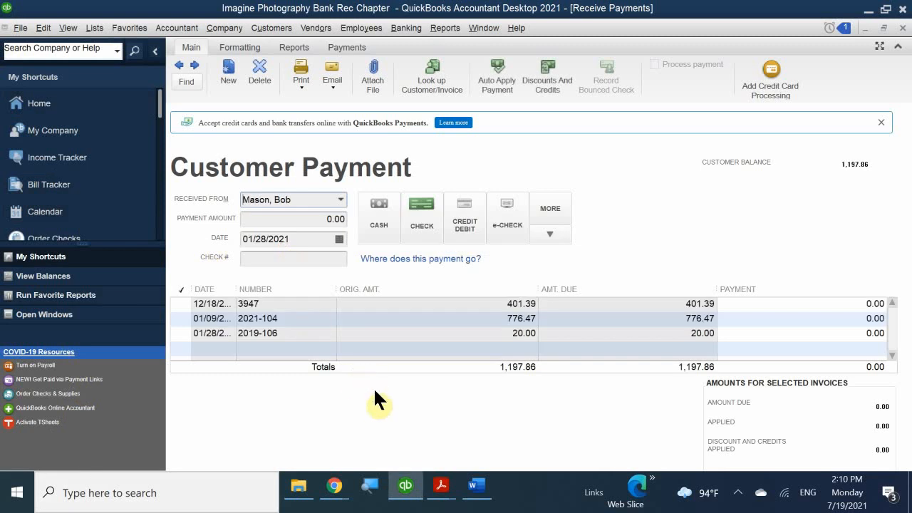
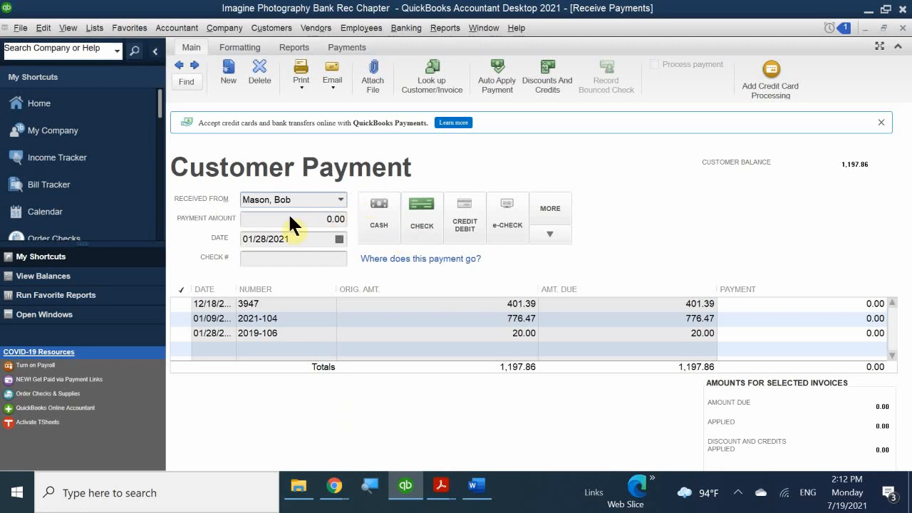
# - Record a check payment dated 01/10/2021 for 1,197.86, applied to the three open invoices
pyautogui.click(422, 203)
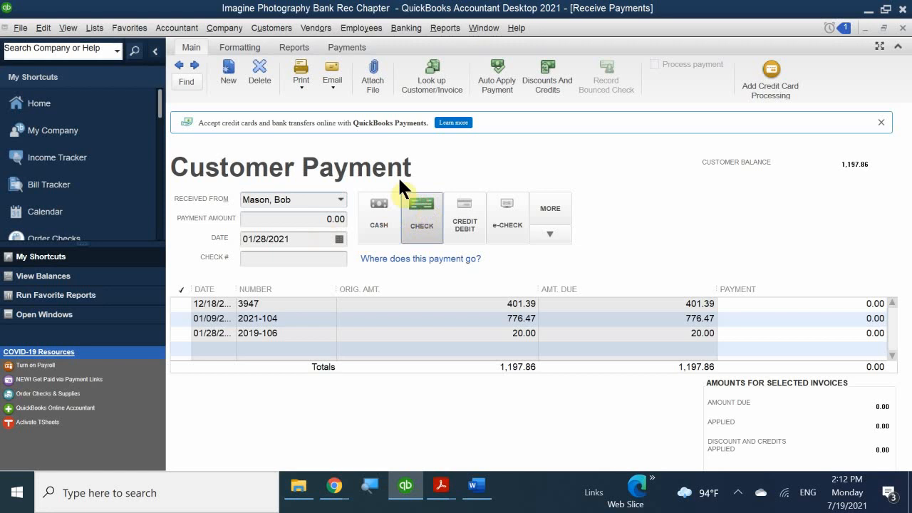
pyautogui.click(338, 237)
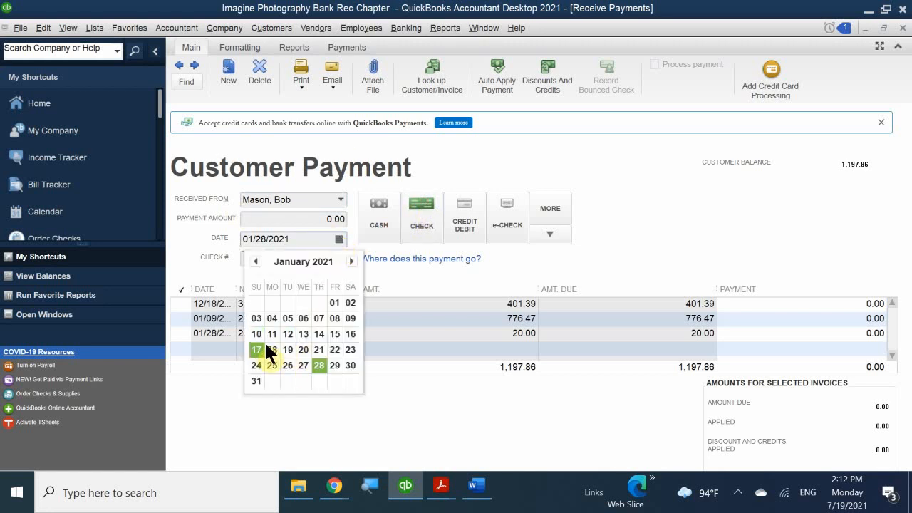
pyautogui.click(258, 333)
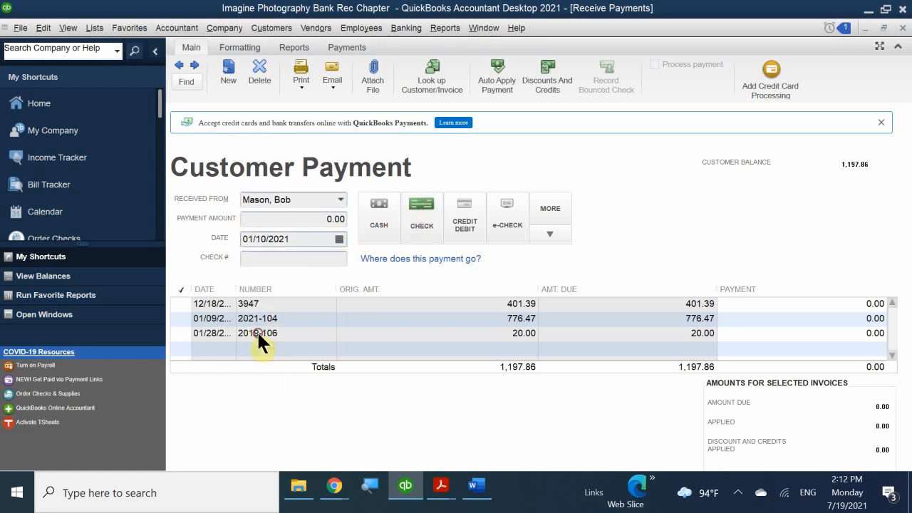
pyautogui.click(282, 220)
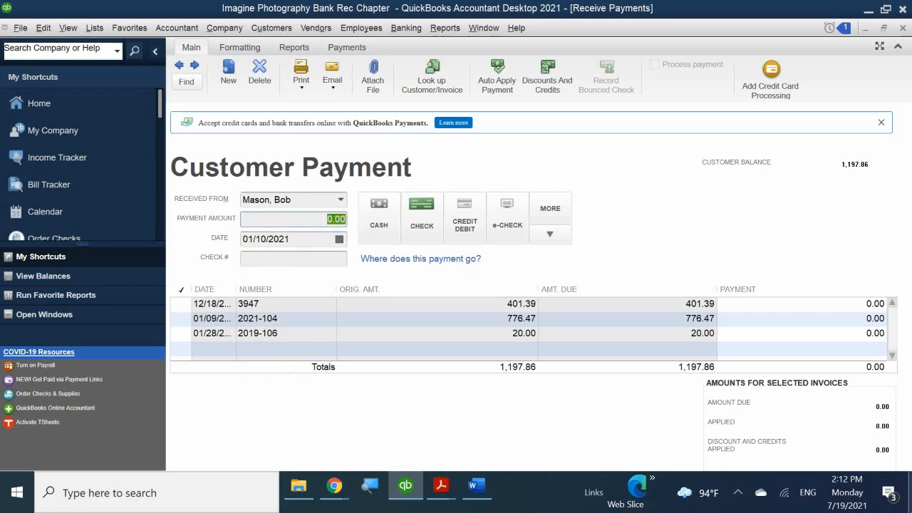
pyautogui.write('1197.86')
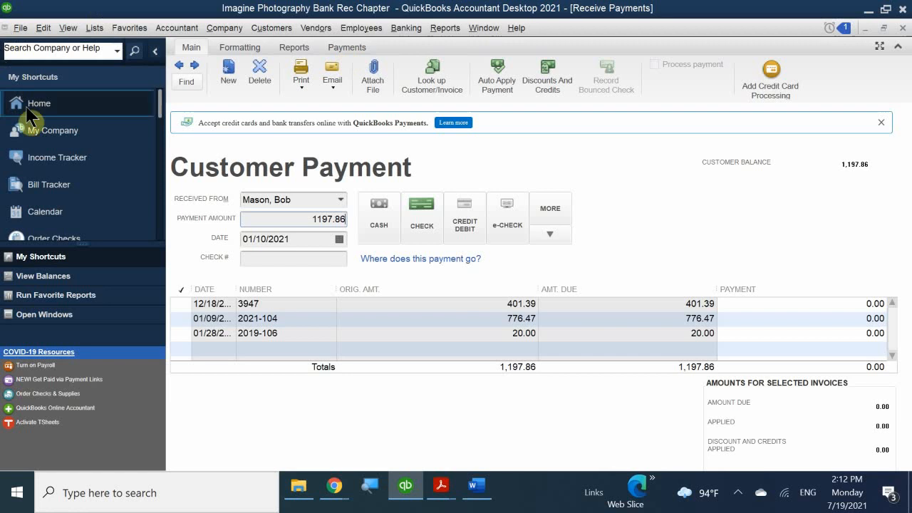
pyautogui.click(309, 259)
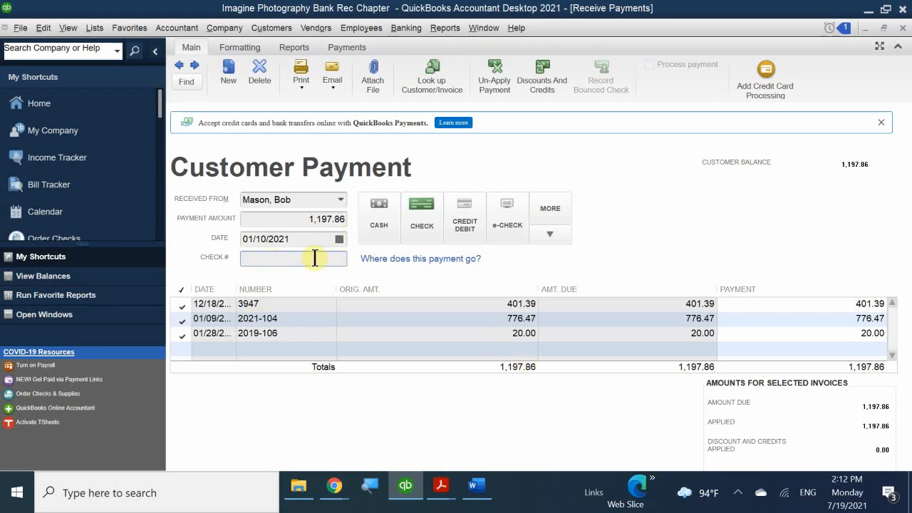
# - Enter check number 2538, correcting the typo, and save the payment with Save & New
pyautogui.write('258')
pyautogui.write('3')
pyautogui.press('BackSpace')
pyautogui.press('BackSpace')
pyautogui.write('38')
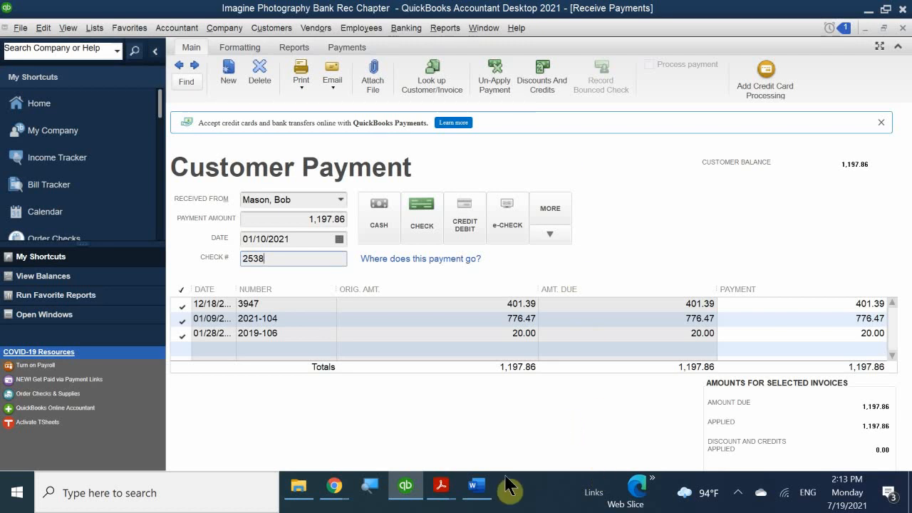
pyautogui.hotkey('alt', 's')
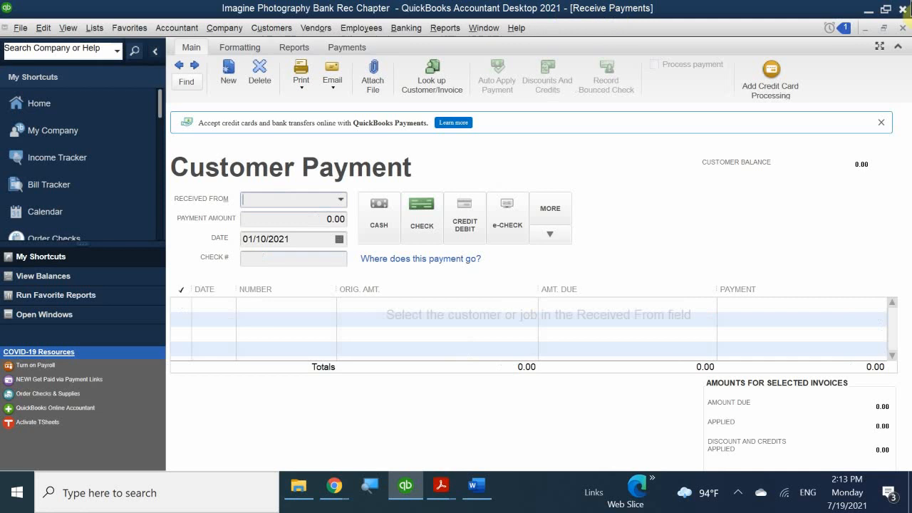
# - Close the Receive Payments form and switch to the QB 2021 CH 5.pdf guide in Acrobat Reader
pyautogui.click(902, 28)
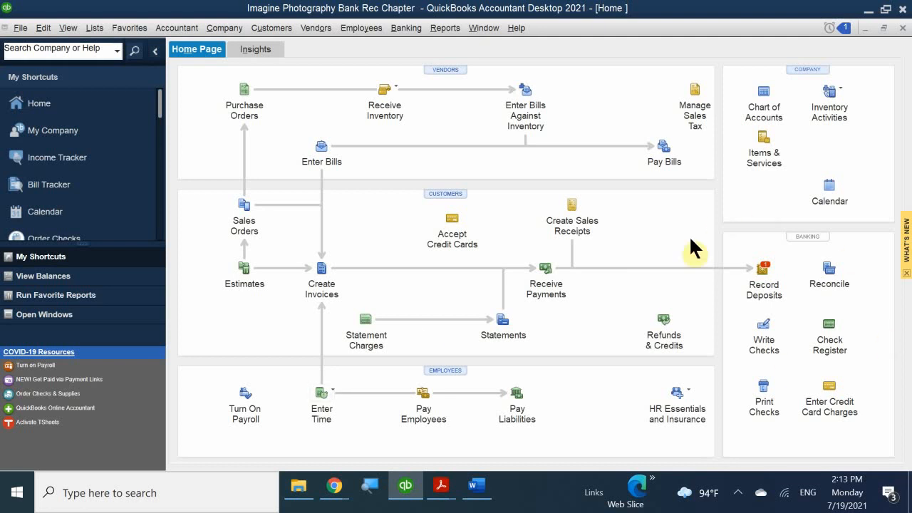
pyautogui.click(745, 493)
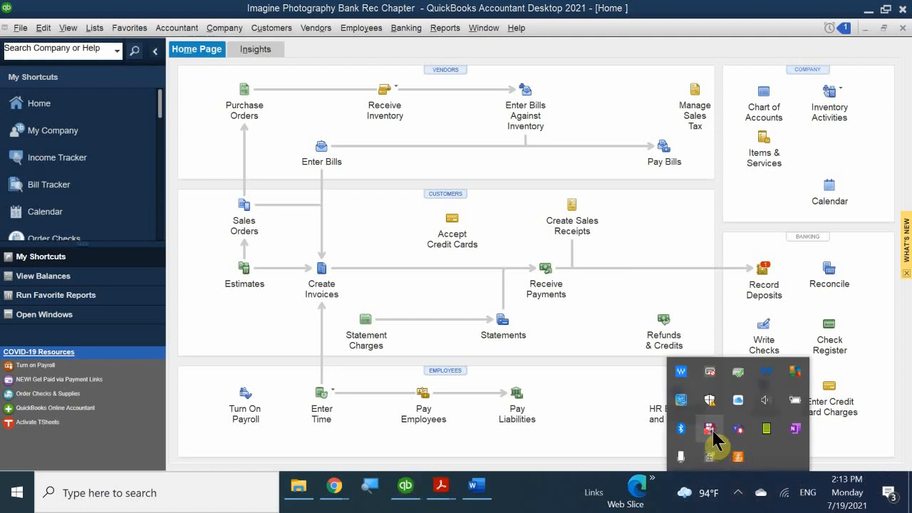
pyautogui.rightClick(711, 429)
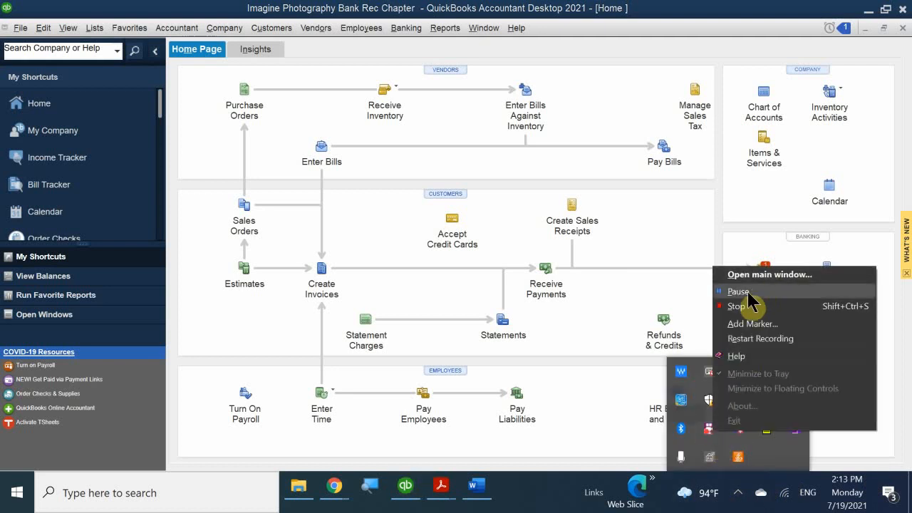
pyautogui.click(732, 289)
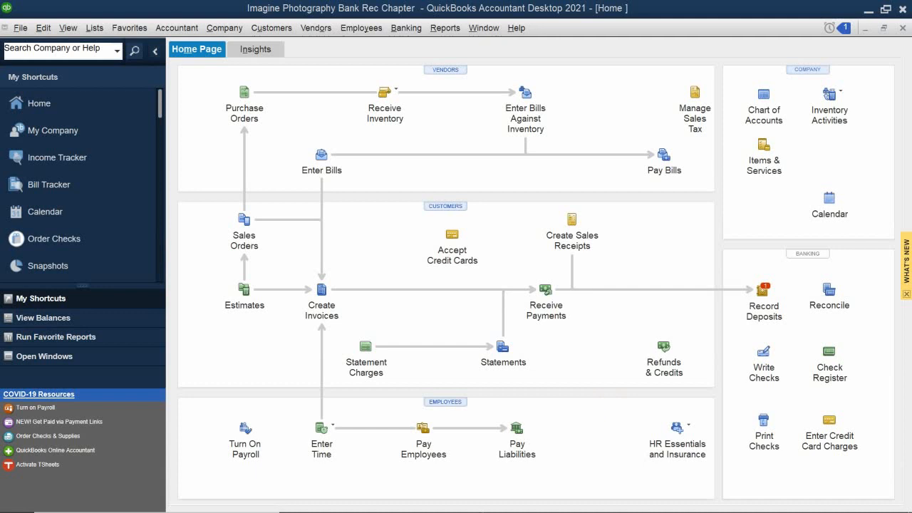
pyautogui.moveTo(294, 508)
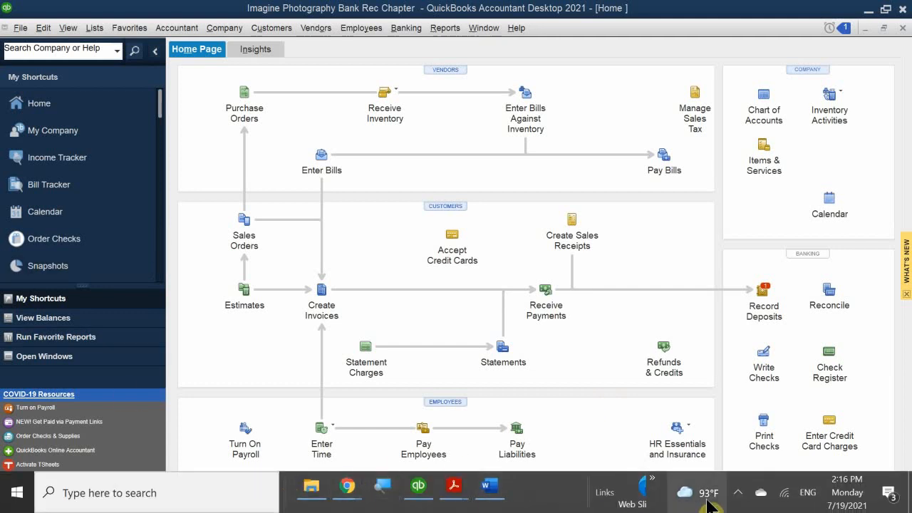
pyautogui.click(738, 492)
pyautogui.click(738, 492)
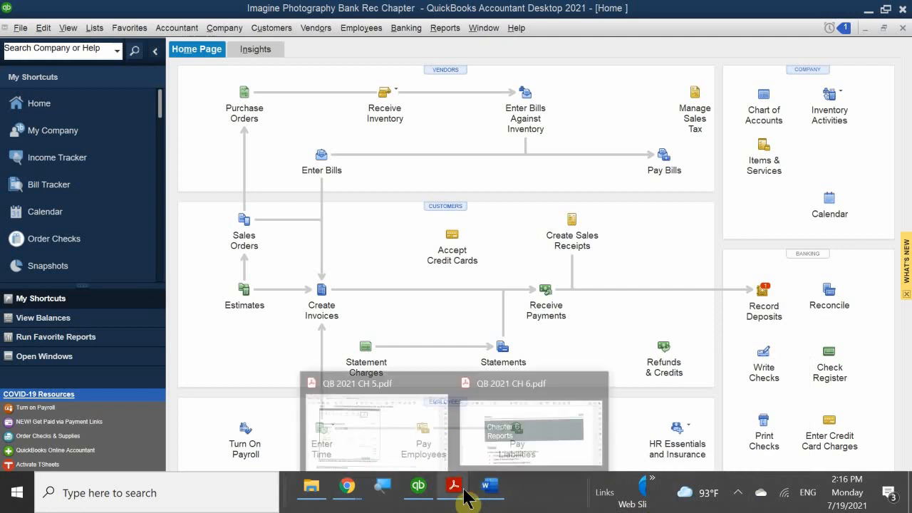
pyautogui.moveTo(421, 490)
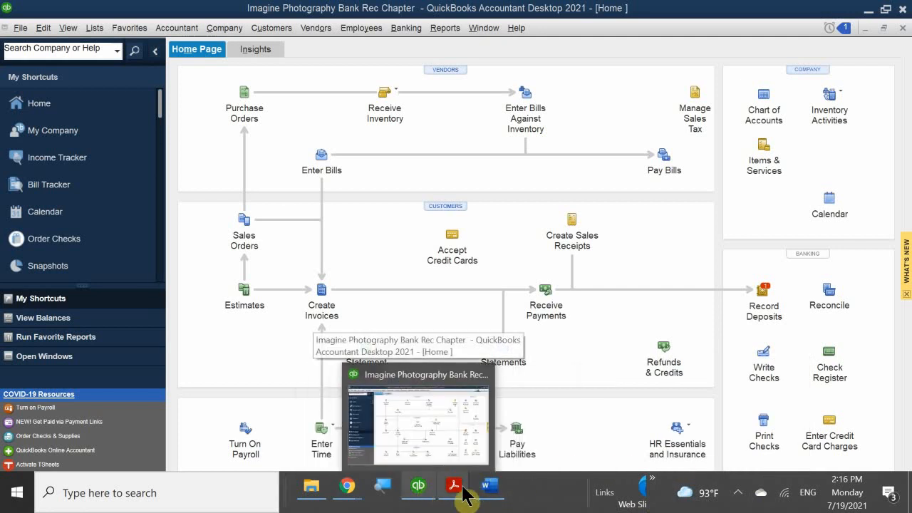
pyautogui.moveTo(488, 491)
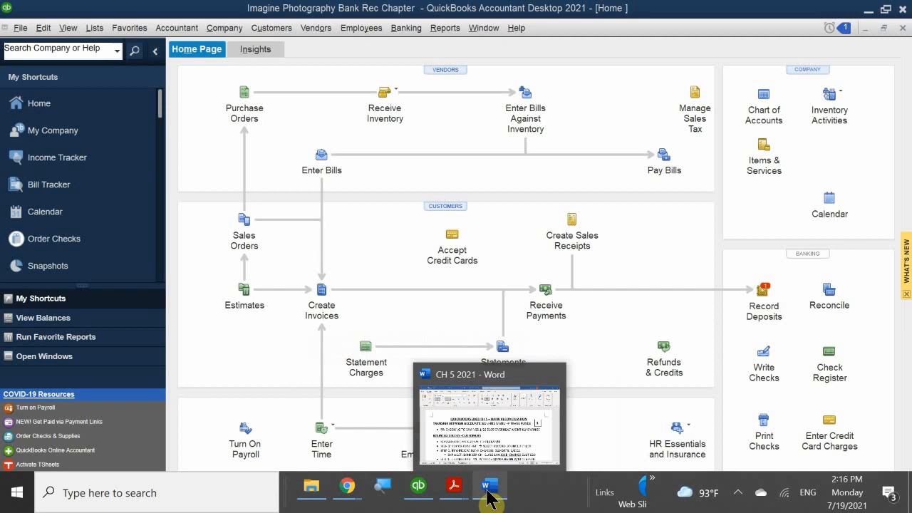
# - Scroll the chapter 5 guide from page 177 to the 'If Your Check Bounces' steps on page 178
pyautogui.moveTo(453, 488)
pyautogui.click(421, 431)
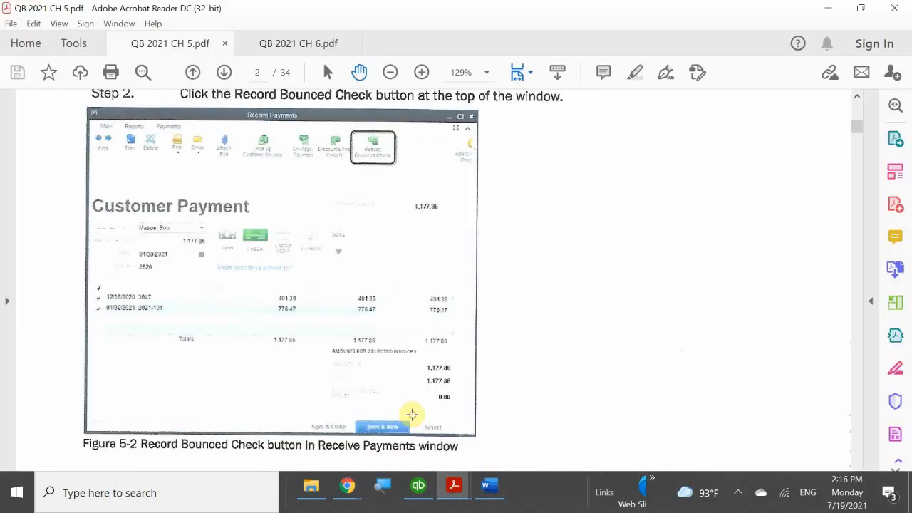
pyautogui.scroll(-1, 420, 354)
pyautogui.scroll(-4, 420, 354)
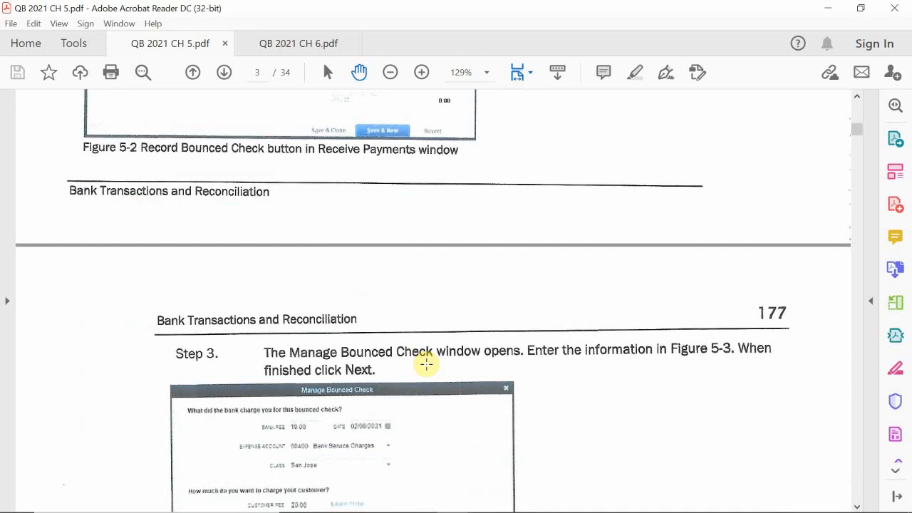
pyautogui.scroll(-3, 440, 228)
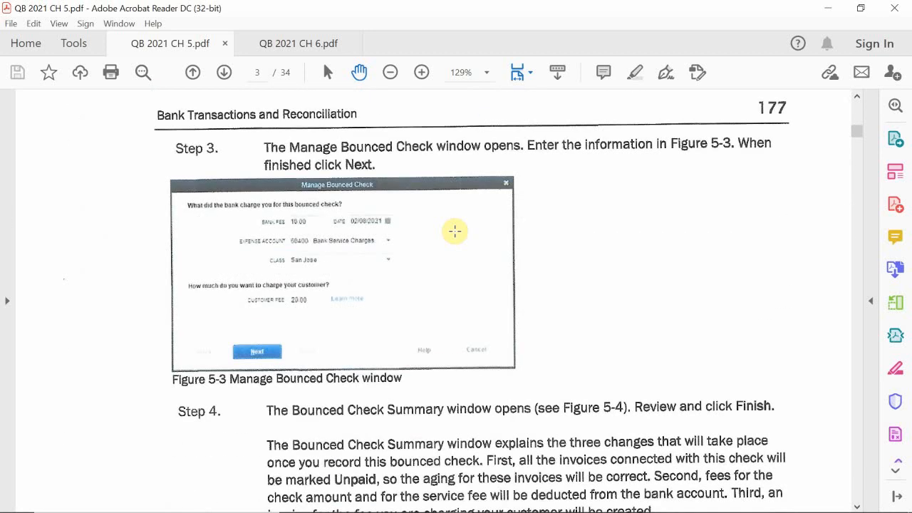
pyautogui.scroll(1, 454, 231)
pyautogui.scroll(-3, 468, 373)
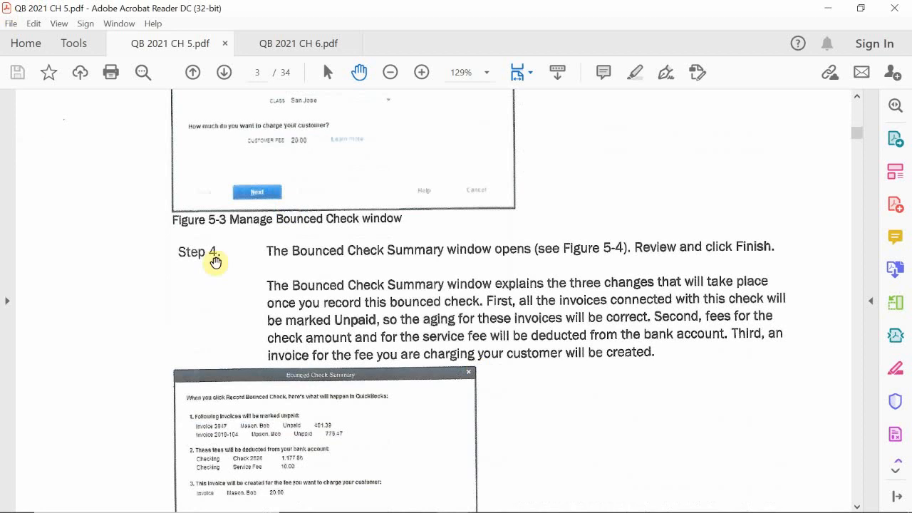
pyautogui.scroll(-10, 451, 332)
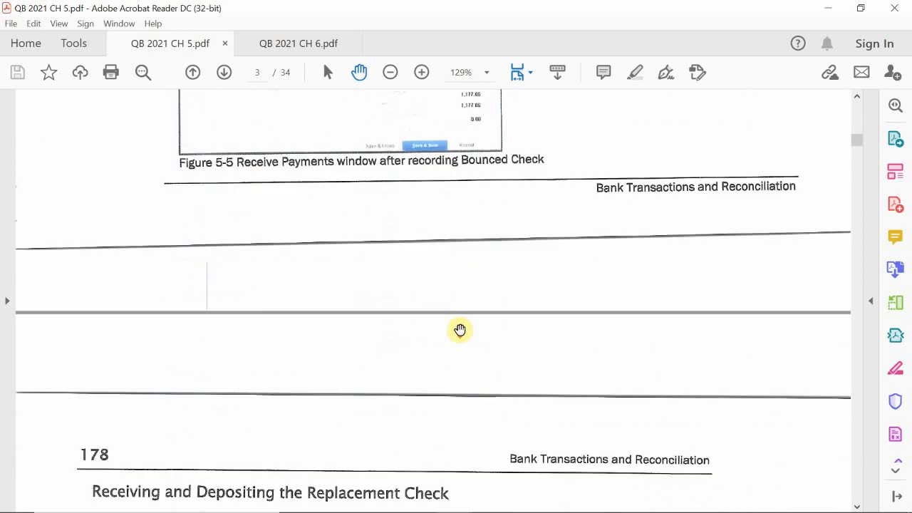
pyautogui.scroll(-6, 459, 330)
pyautogui.scroll(2, 460, 330)
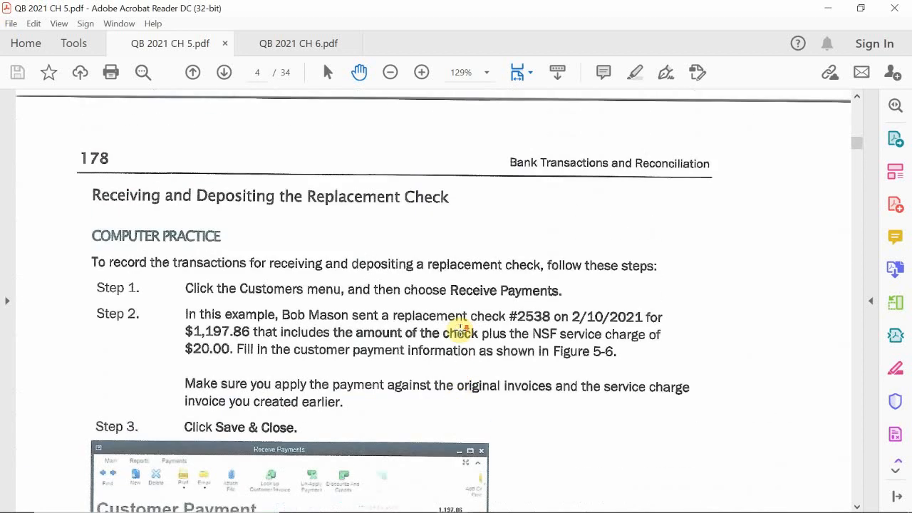
pyautogui.scroll(-8, 462, 331)
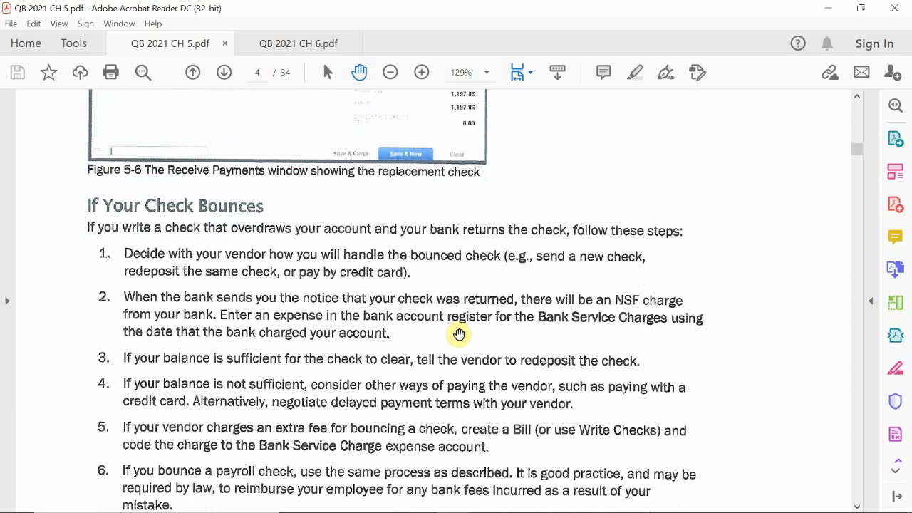
pyautogui.scroll(-1, 459, 334)
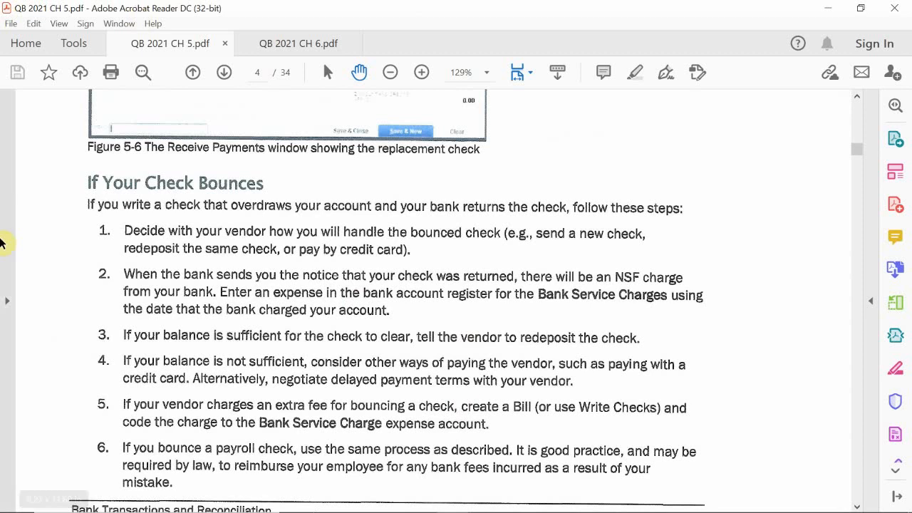
# - Page ahead through the chapter 5 guide to page 184
pyautogui.scroll(-3, 192, 312)
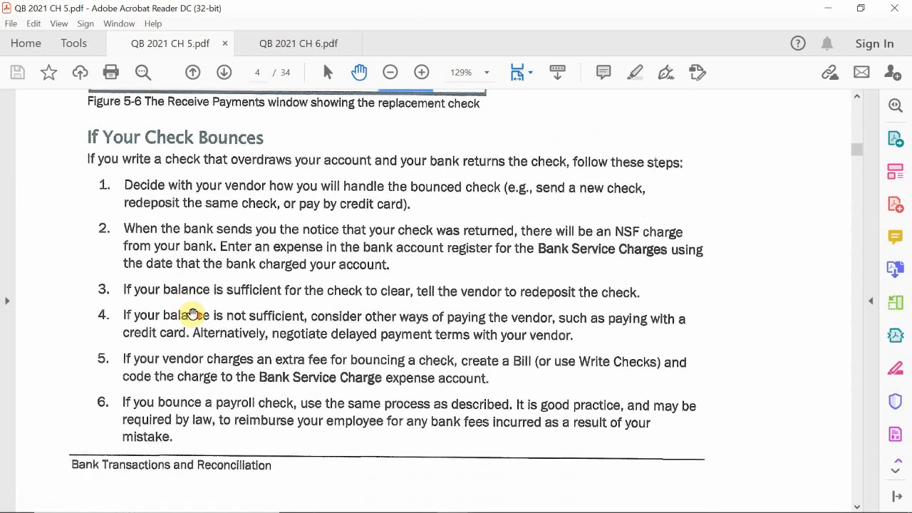
pyautogui.scroll(-14, 192, 313)
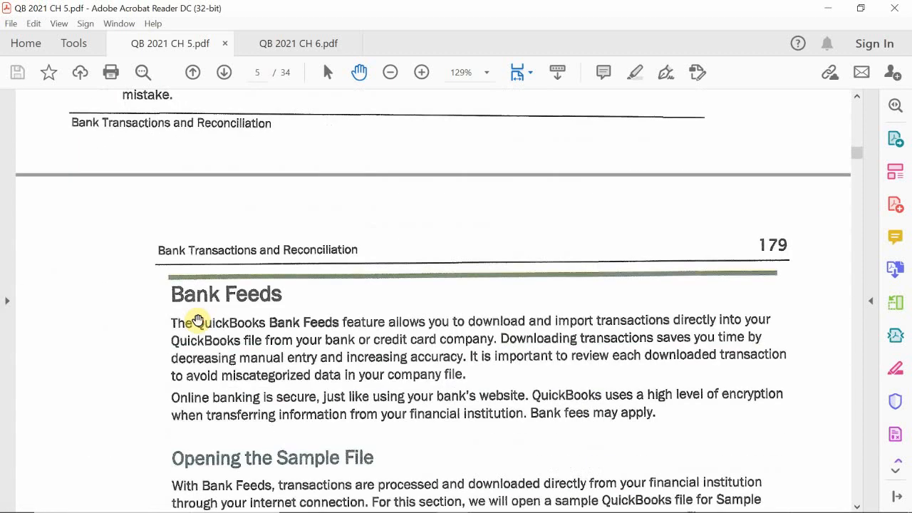
pyautogui.scroll(-20, 198, 321)
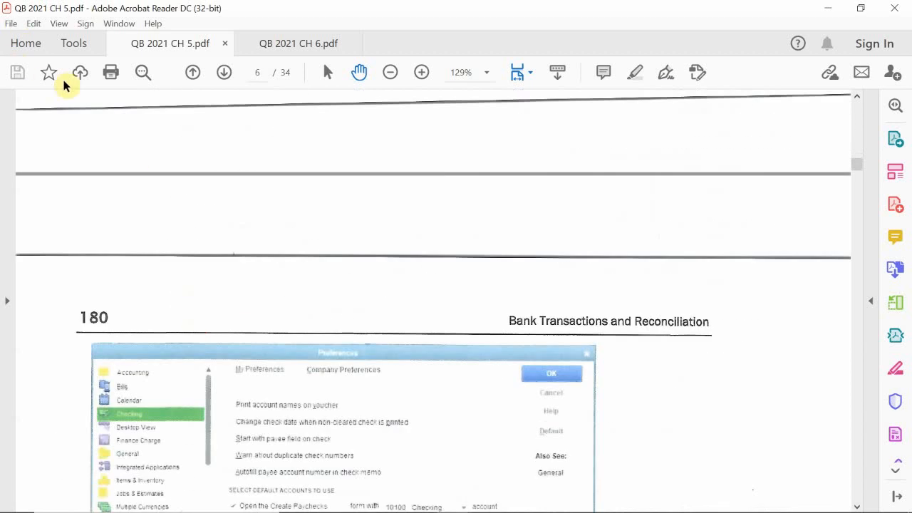
pyautogui.click(221, 78)
pyautogui.click(222, 78)
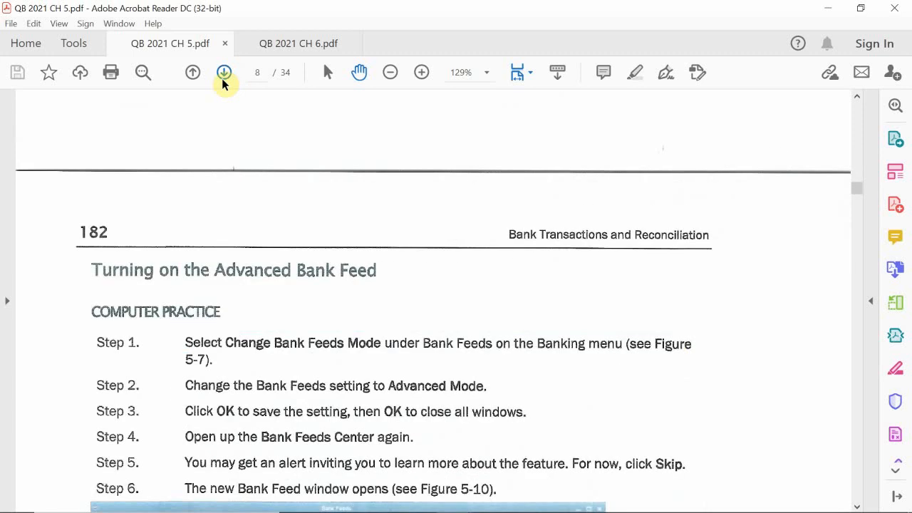
pyautogui.click(222, 79)
pyautogui.scroll(-5, 242, 260)
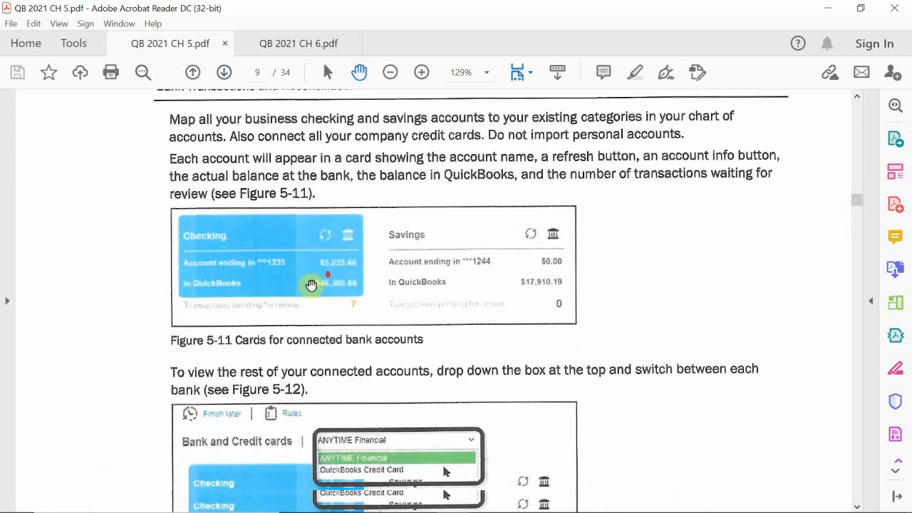
pyautogui.scroll(-7, 238, 240)
pyautogui.scroll(2, 230, 230)
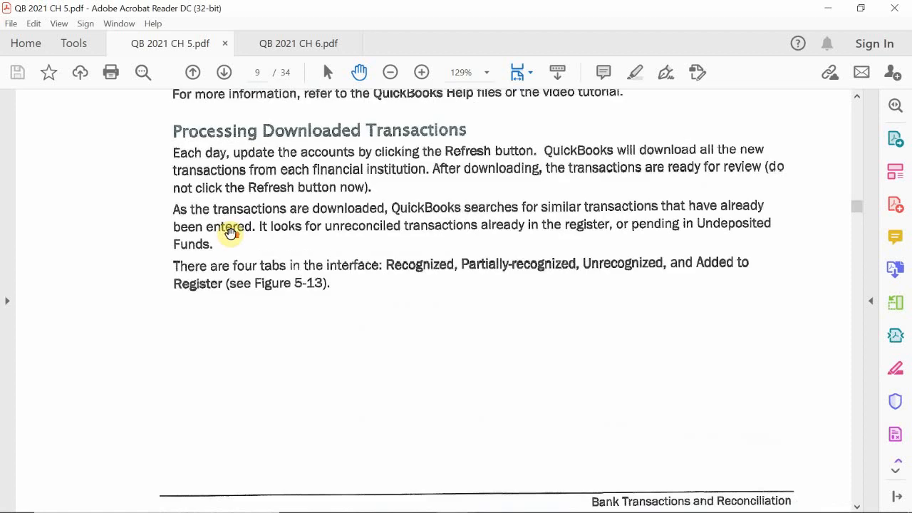
pyautogui.scroll(1, 225, 141)
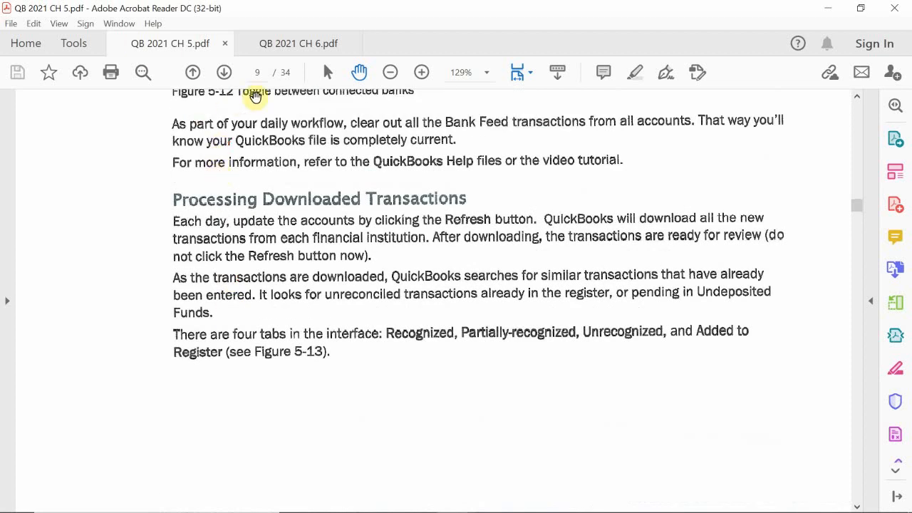
pyautogui.click(225, 74)
pyautogui.scroll(-8, 217, 222)
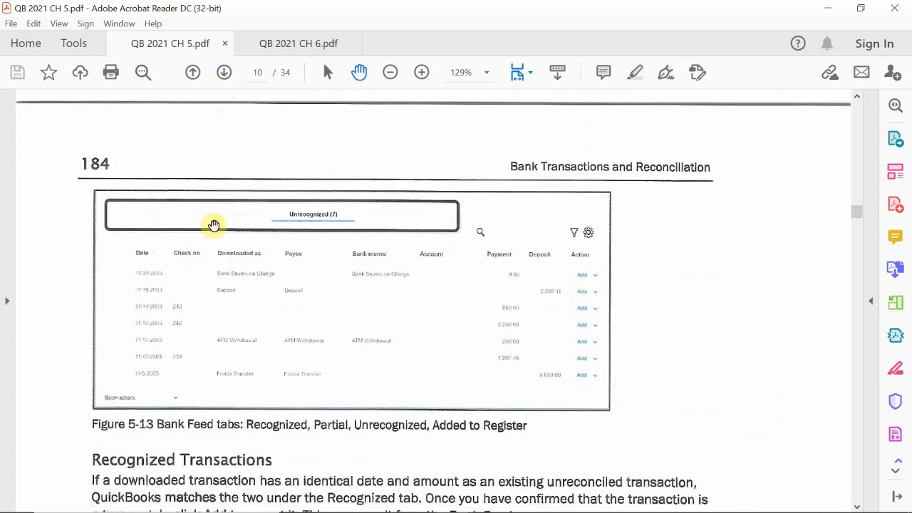
pyautogui.scroll(-3, 221, 227)
pyautogui.scroll(-12, 224, 236)
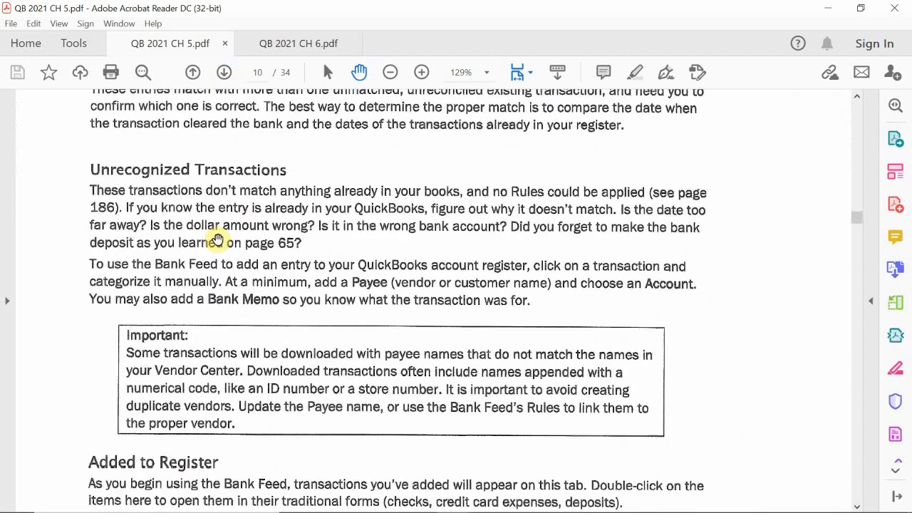
pyautogui.scroll(-14, 213, 235)
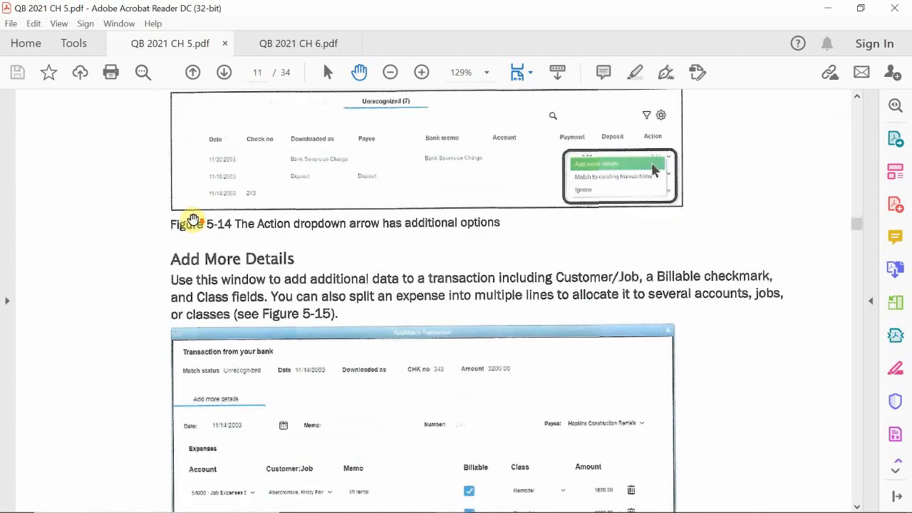
pyautogui.scroll(-14, 285, 240)
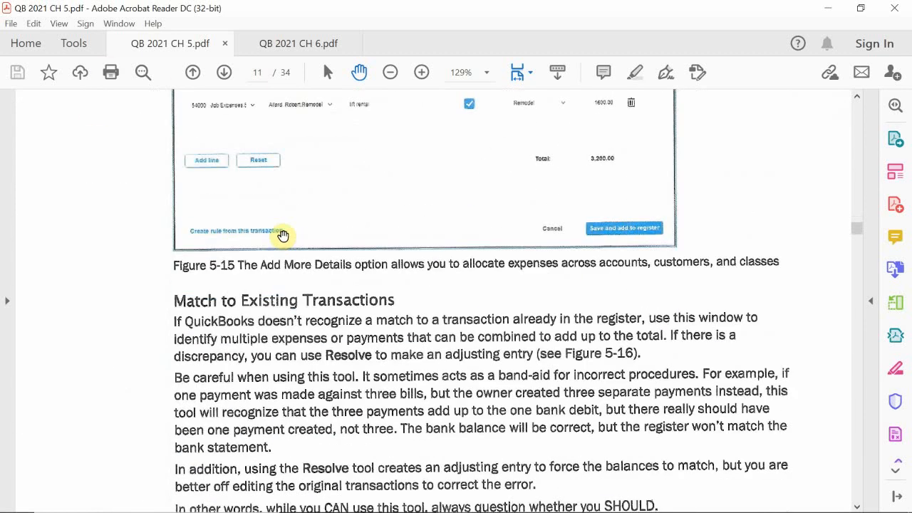
pyautogui.scroll(-5, 281, 238)
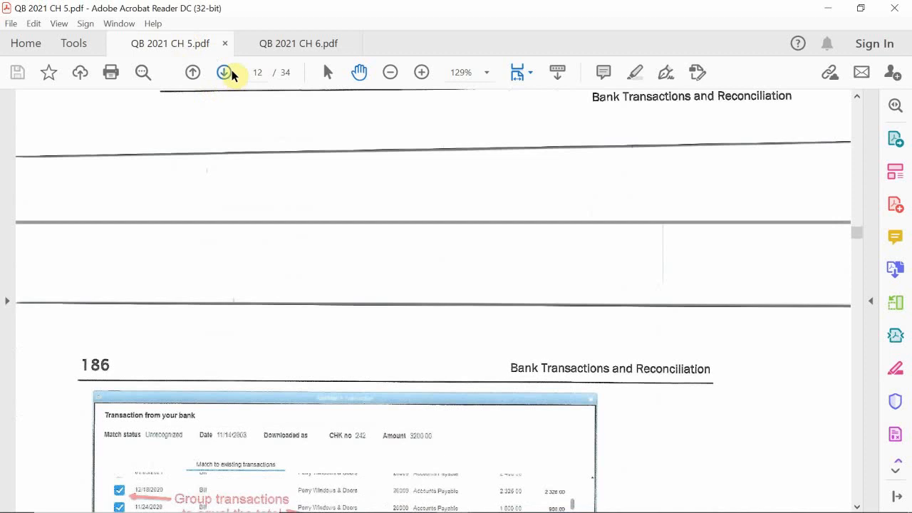
# - Jump to page 188 and scroll to the 'Reconciling Bank Accounts' and 'How to Reconcile' section
pyautogui.click(231, 69)
pyautogui.click(231, 70)
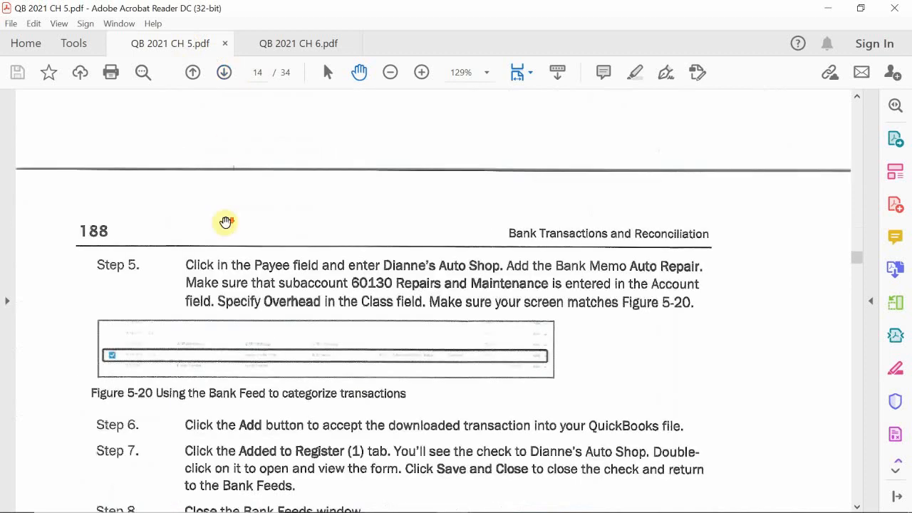
pyautogui.scroll(-11, 225, 223)
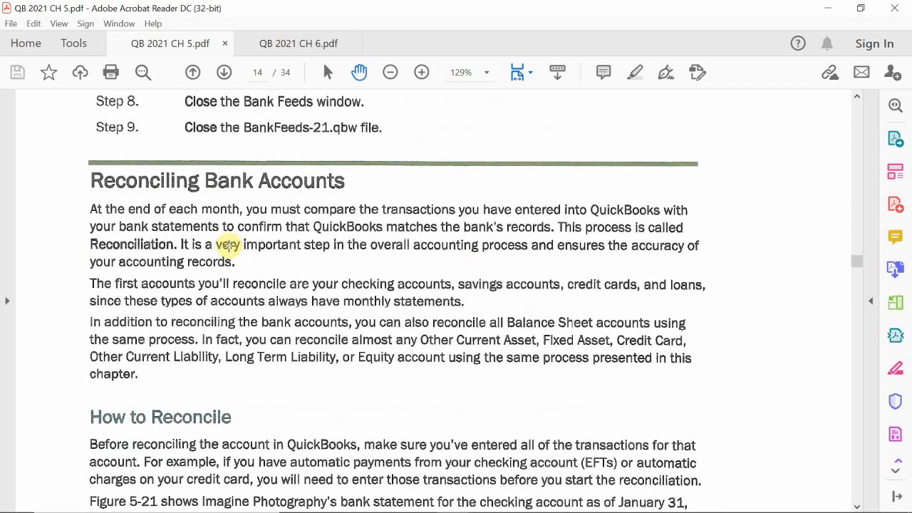
pyautogui.scroll(-2, 228, 245)
pyautogui.scroll(8, 228, 245)
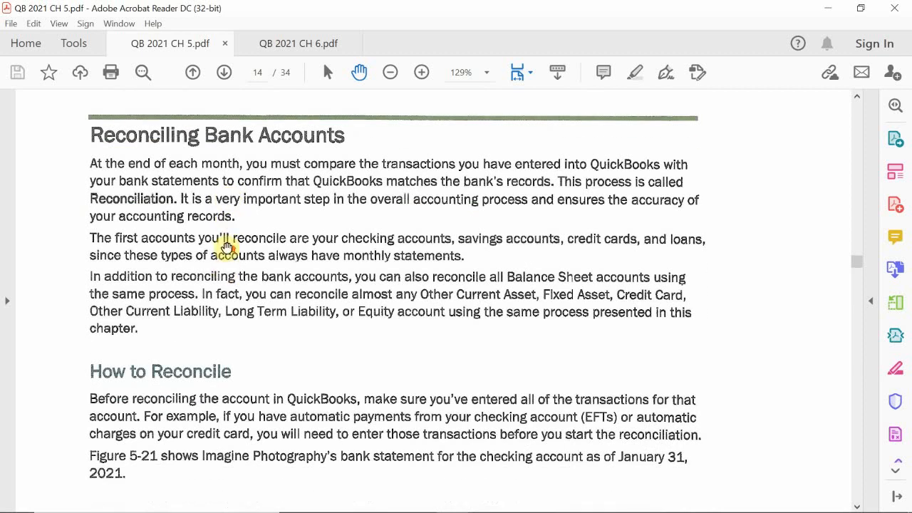
pyautogui.scroll(6, 225, 245)
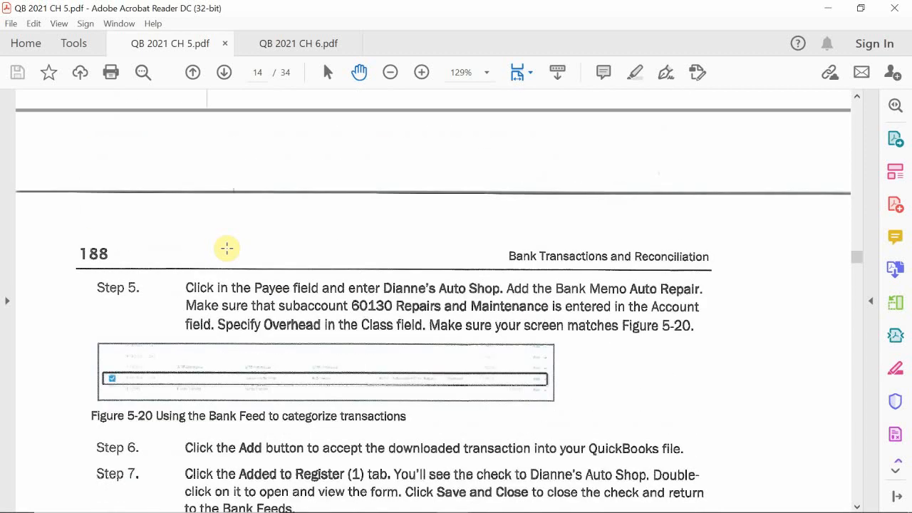
pyautogui.scroll(-13, 226, 248)
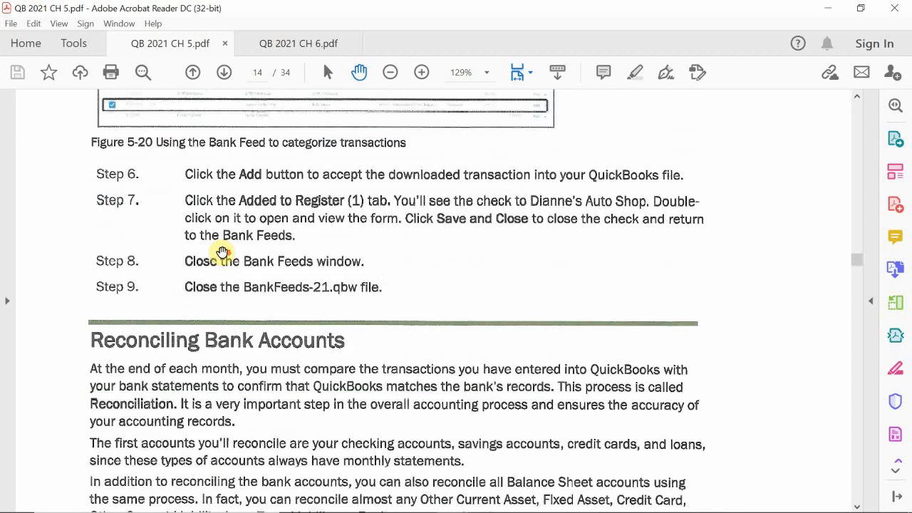
pyautogui.scroll(-1, 219, 253)
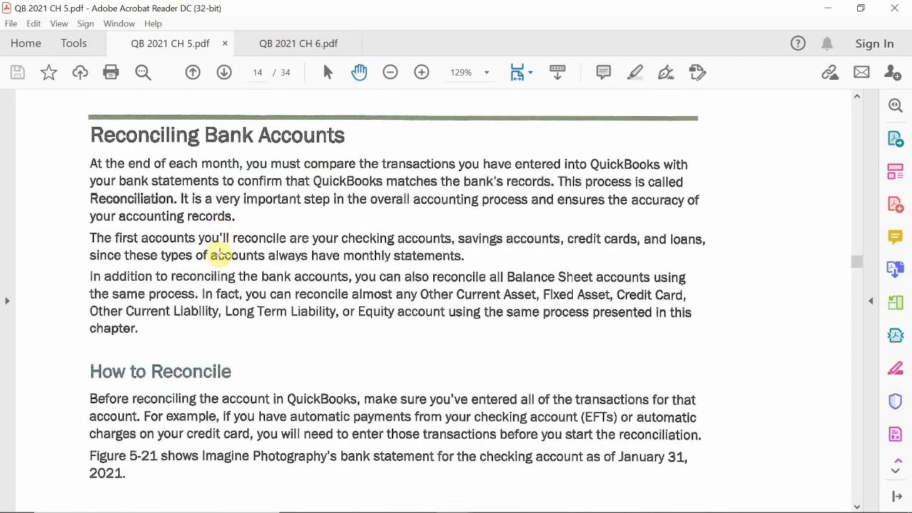
pyautogui.scroll(-1, 220, 254)
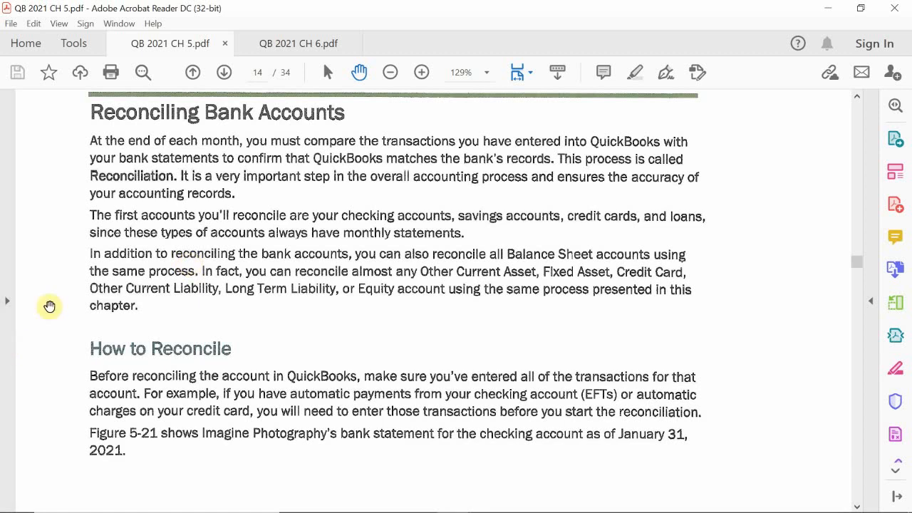
# - Scroll page 15 to the Figure 5-21 January 31, 2021 statement ending at 5,424.92
pyautogui.scroll(-1, 331, 323)
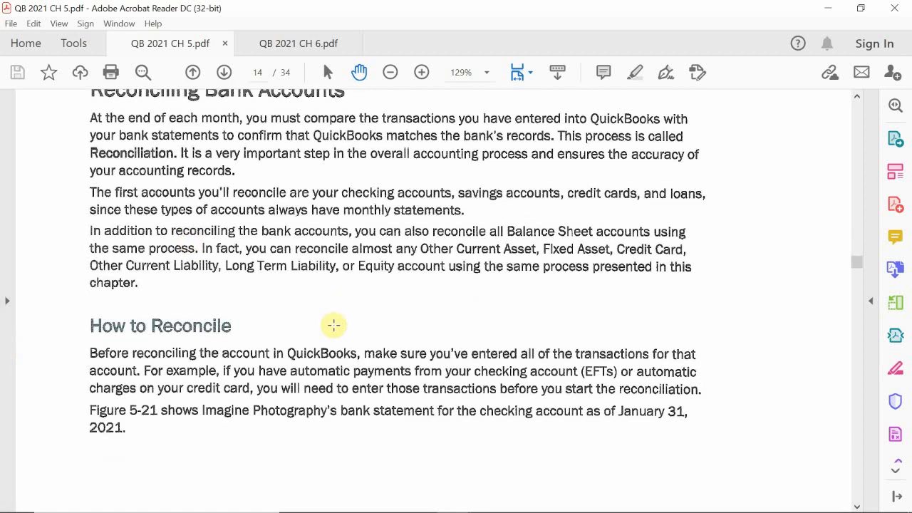
pyautogui.scroll(-12, 333, 328)
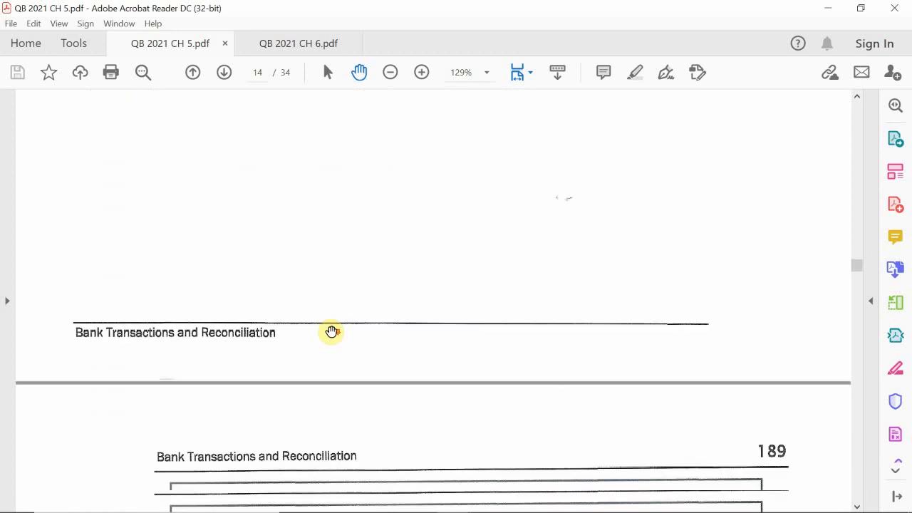
pyautogui.scroll(-13, 332, 330)
pyautogui.scroll(5, 333, 329)
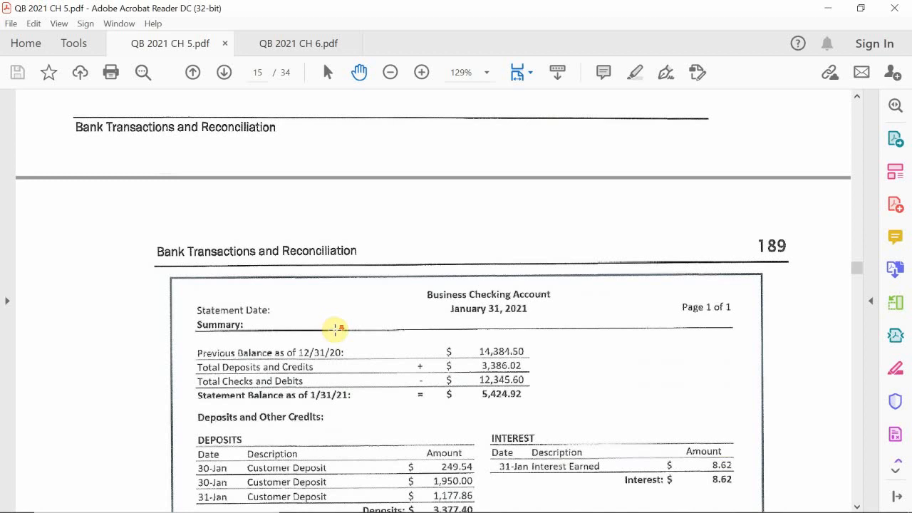
pyautogui.scroll(-4, 332, 328)
pyautogui.scroll(-1, 338, 335)
pyautogui.scroll(2, 337, 338)
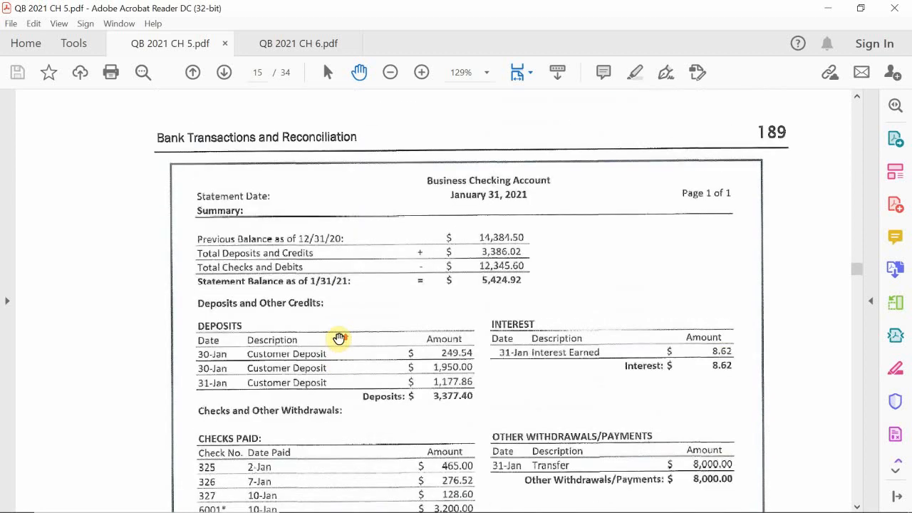
pyautogui.scroll(1, 329, 339)
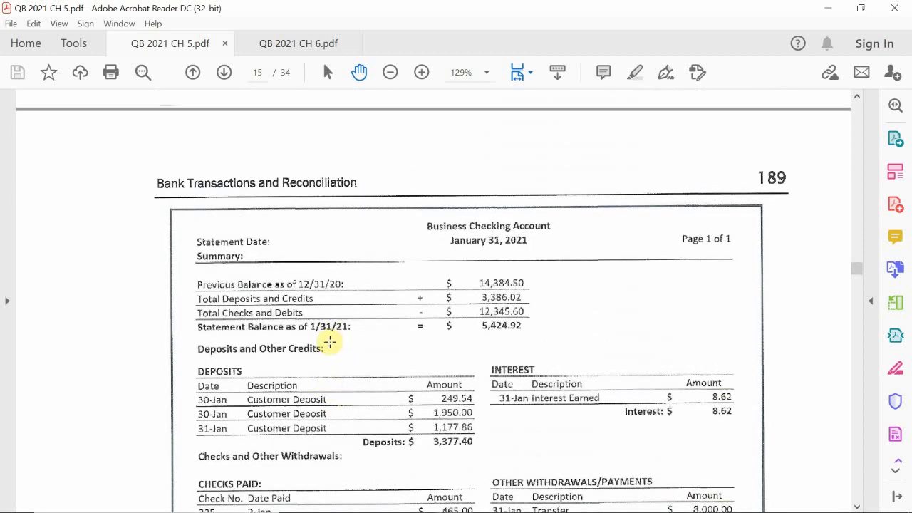
pyautogui.scroll(-2, 330, 342)
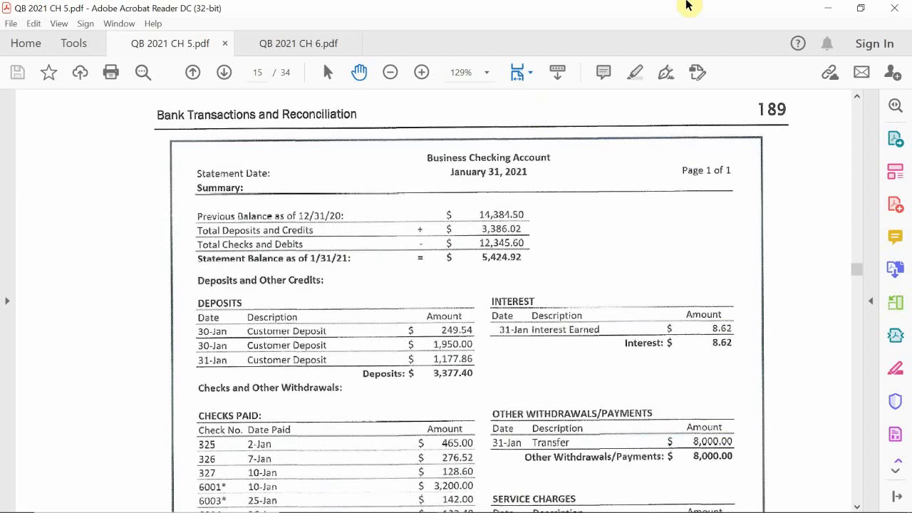
pyautogui.scroll(-2, 578, 252)
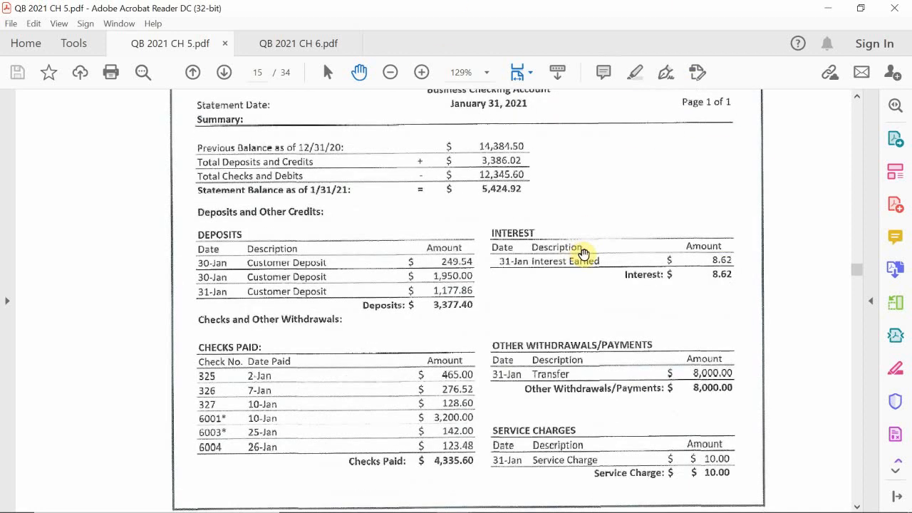
pyautogui.scroll(-2, 582, 253)
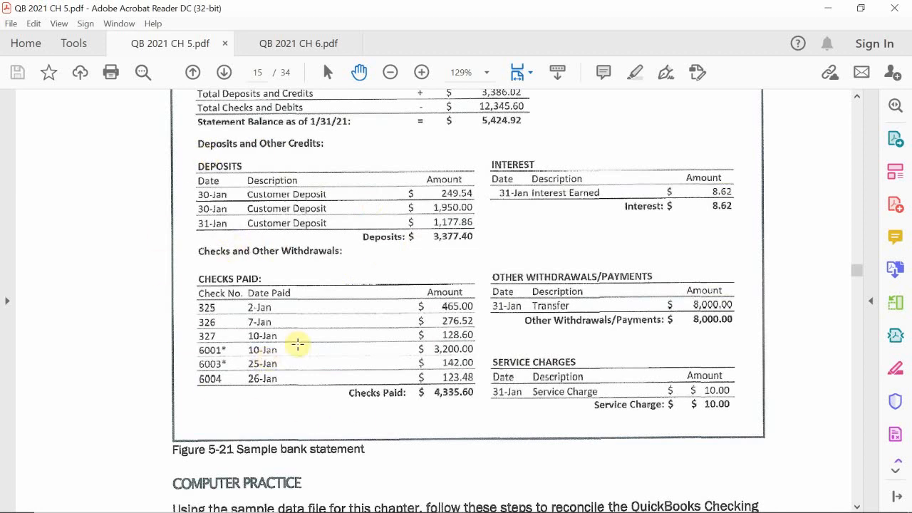
pyautogui.scroll(2, 377, 294)
pyautogui.scroll(2, 378, 294)
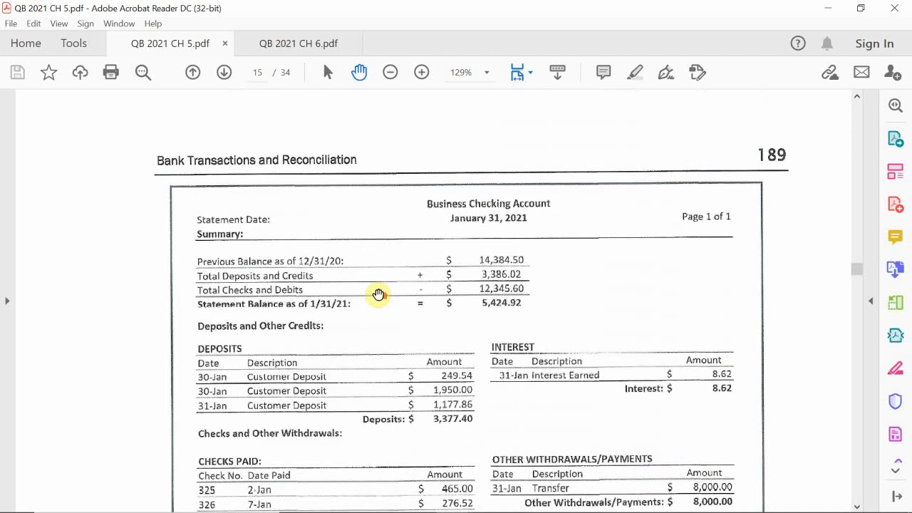
pyautogui.scroll(-2, 383, 302)
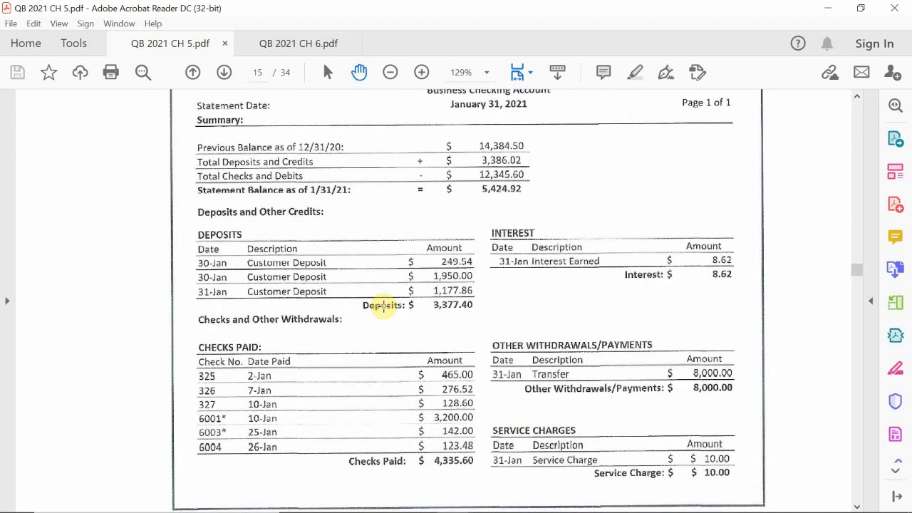
# - In QuickBooks, select the customer's 1,197.86 check payment for deposit into checking
pyautogui.moveTo(449, 511)
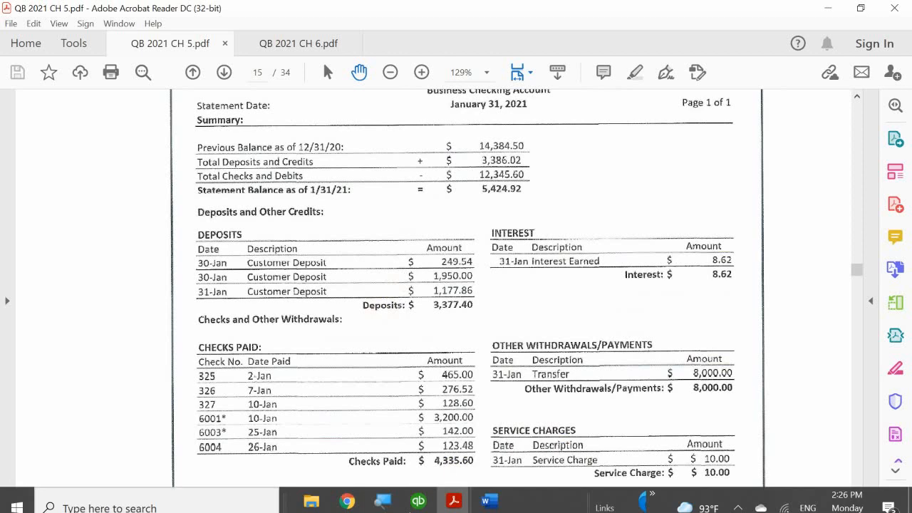
pyautogui.click(418, 487)
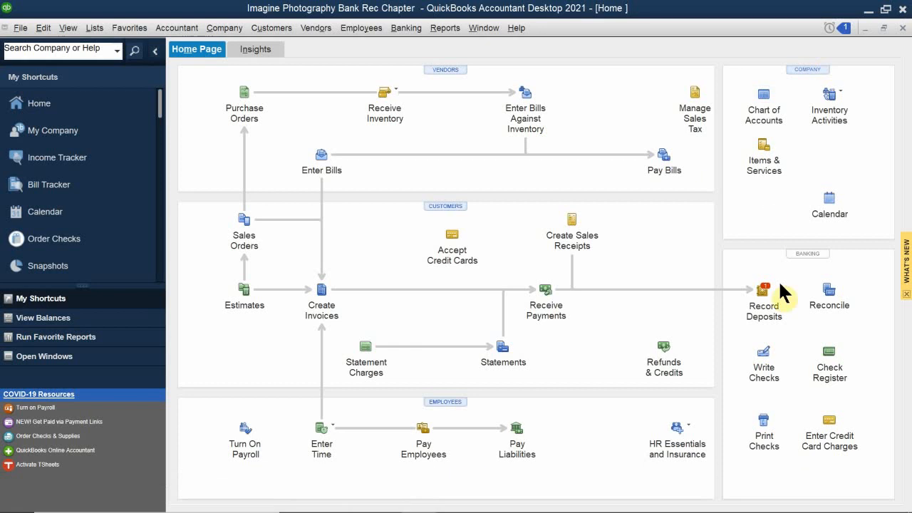
pyautogui.click(761, 307)
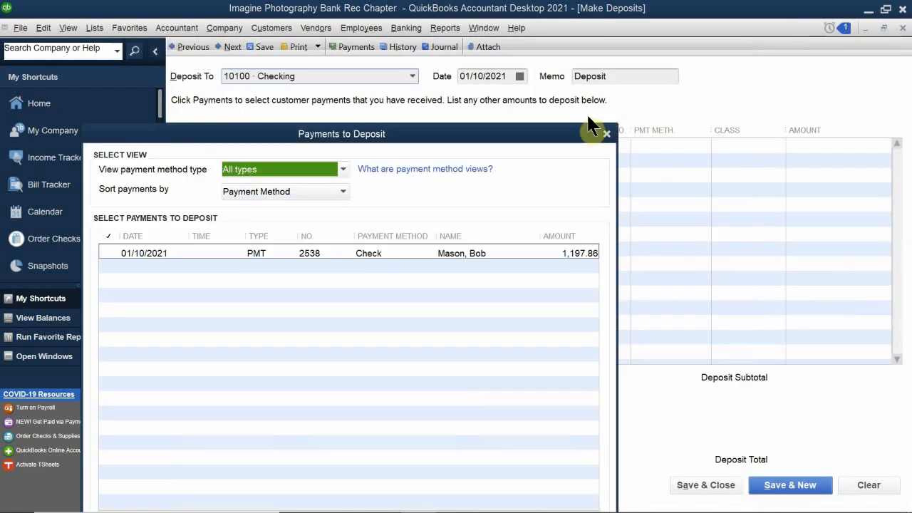
pyautogui.moveTo(421, 146); pyautogui.dragTo(493, 43)
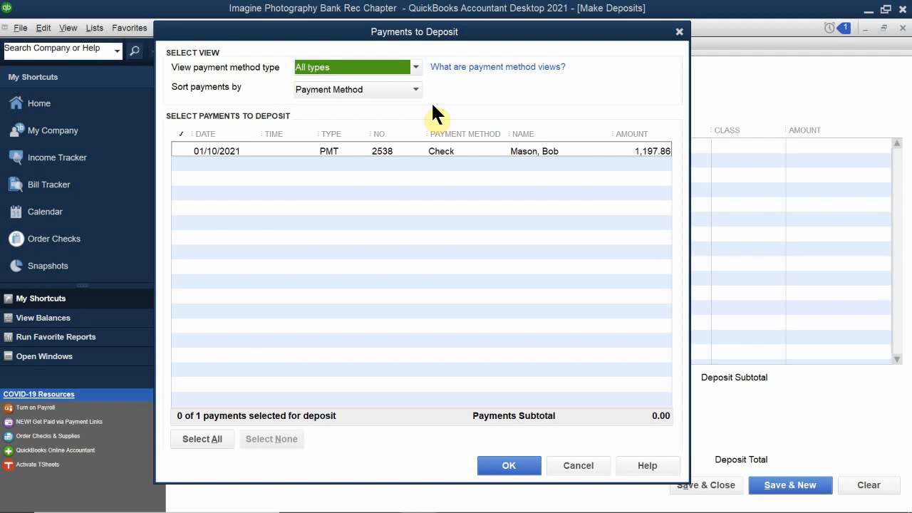
pyautogui.click(182, 150)
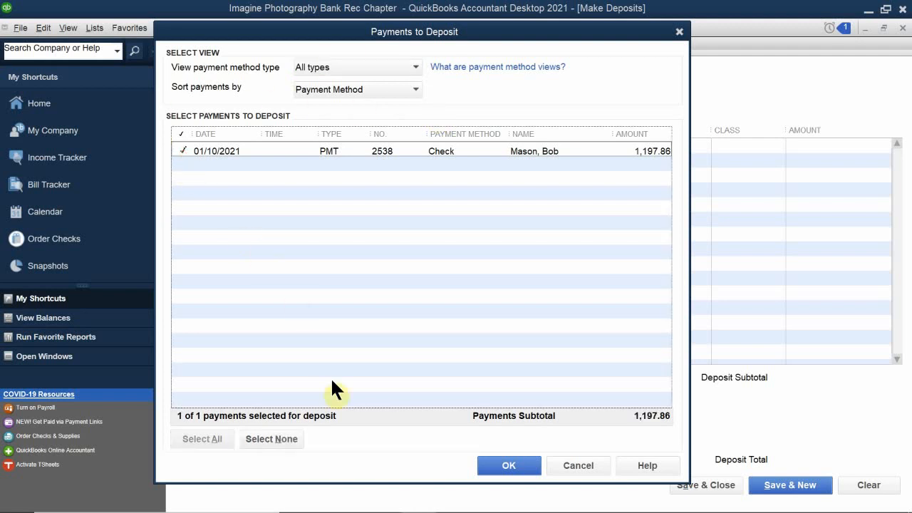
pyautogui.click(527, 463)
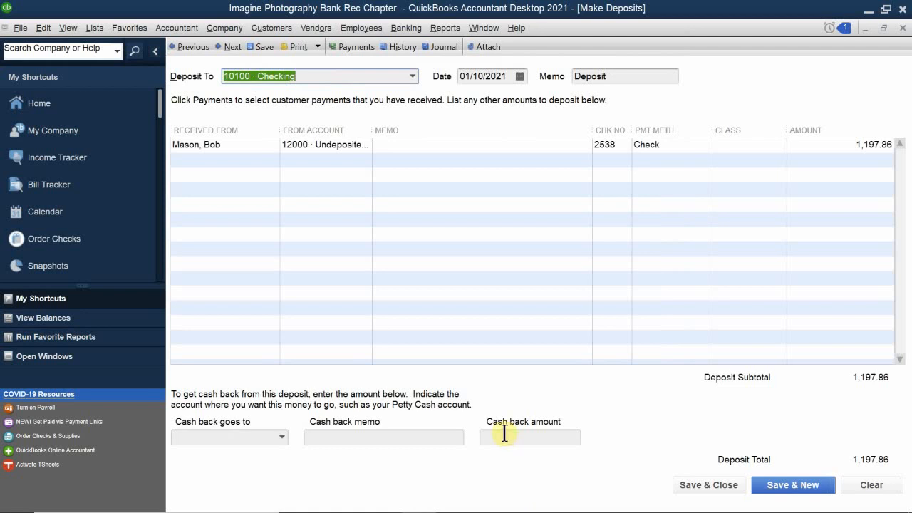
# - Date the deposit 02/10/2021 and save and close it
pyautogui.click(520, 74)
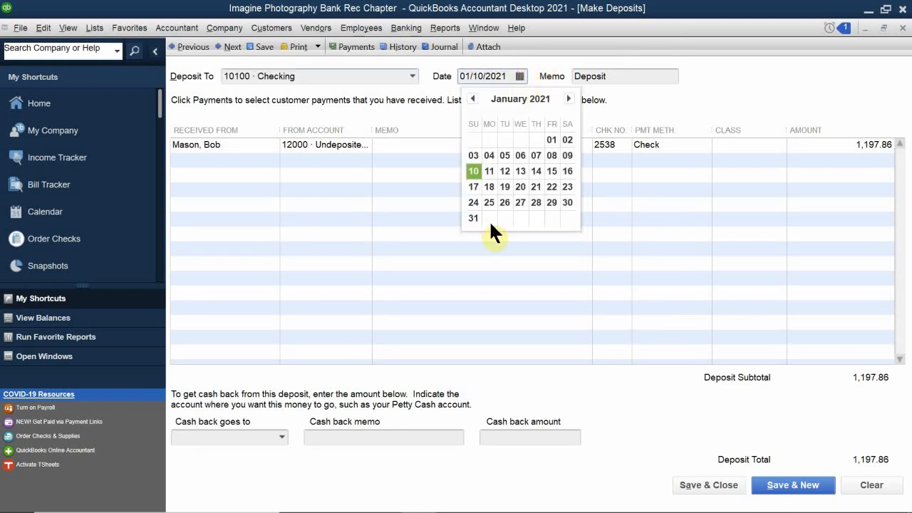
pyautogui.click(567, 98)
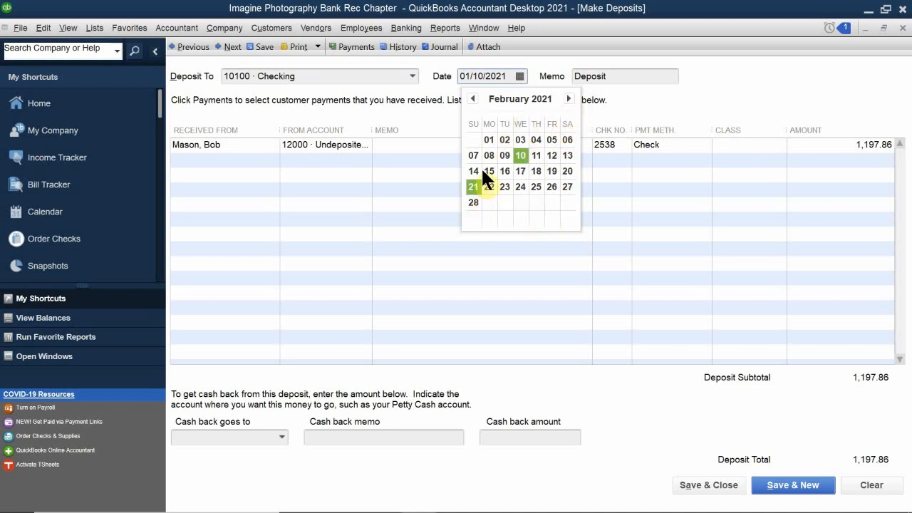
pyautogui.click(518, 156)
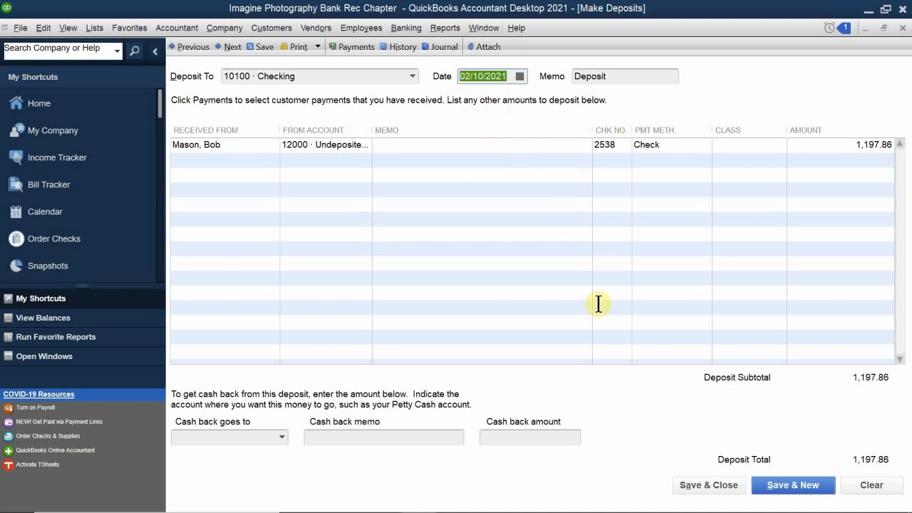
pyautogui.click(708, 490)
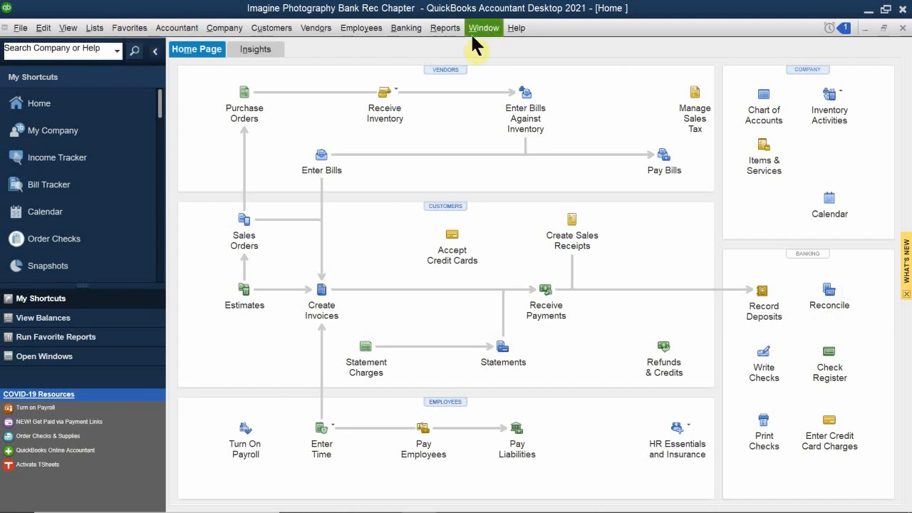
# - Open Banking > Reconcile and reposition the Begin Reconciliation window
pyautogui.click(405, 32)
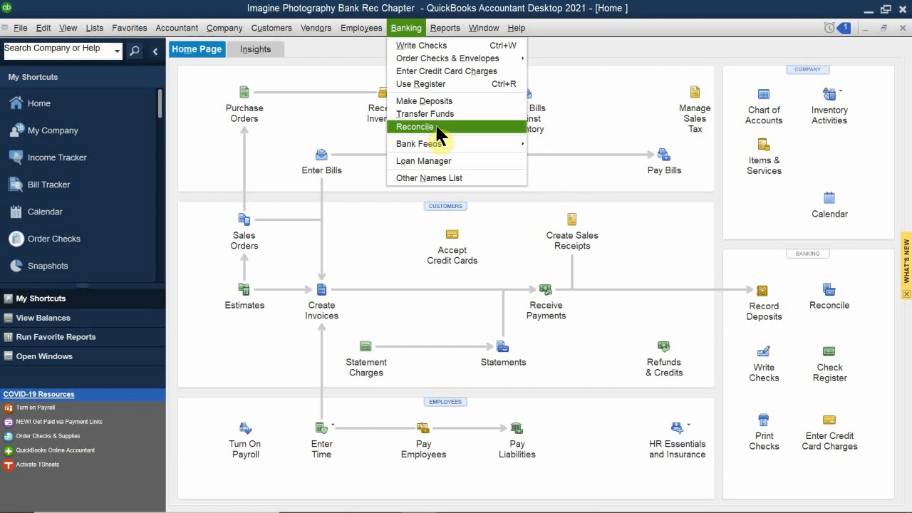
pyautogui.click(830, 299)
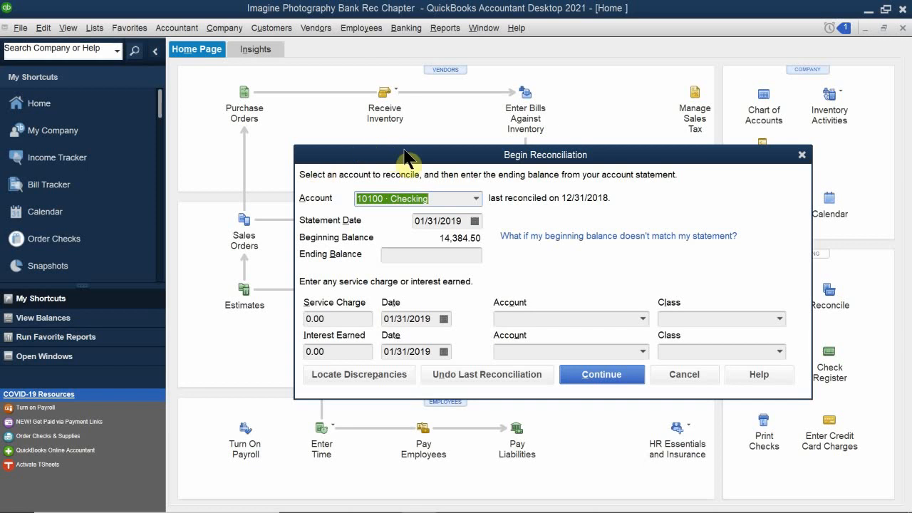
pyautogui.moveTo(427, 161); pyautogui.dragTo(388, 109)
pyautogui.moveTo(382, 90)
pyautogui.mouseDown()
pyautogui.moveTo(349, 97)
pyautogui.moveTo(371, 104)
pyautogui.mouseUp()
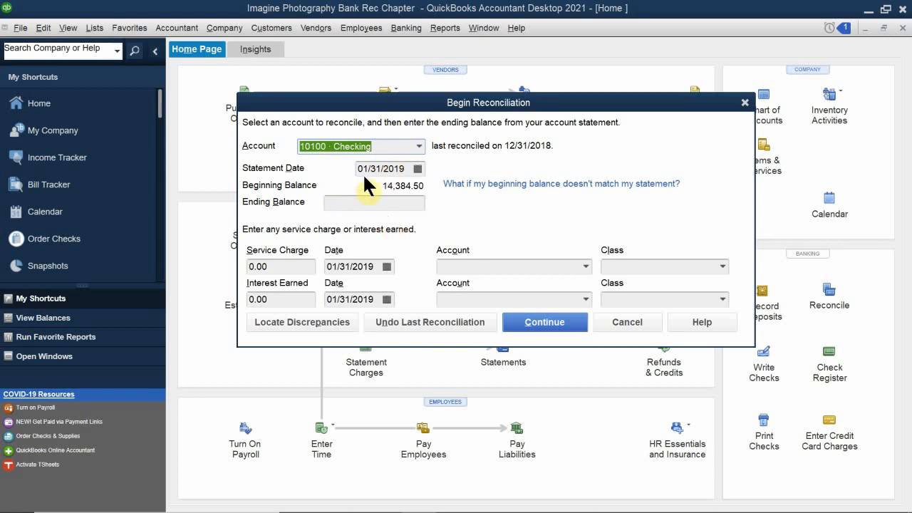
# - Set the statement date to 01/31/2021 using the calendar
pyautogui.click(418, 168)
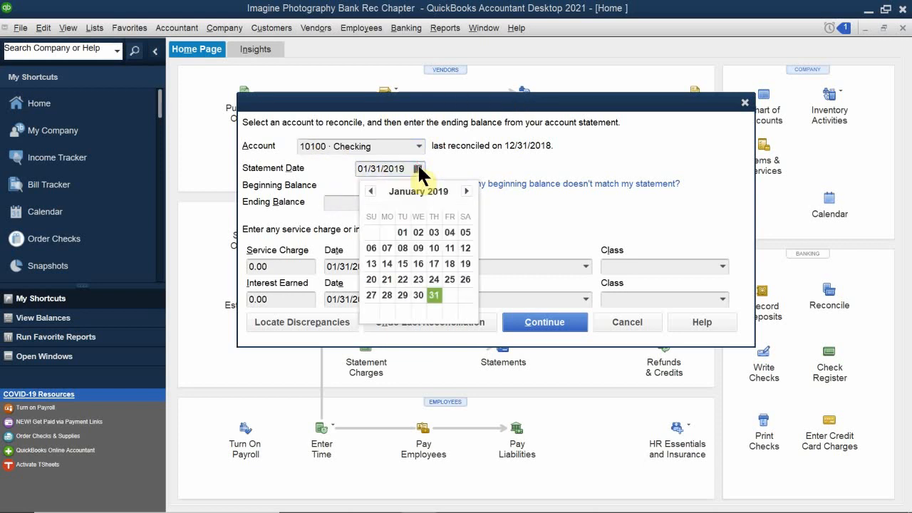
pyautogui.click(466, 191)
pyautogui.click(467, 191)
pyautogui.click(466, 191)
pyautogui.click(467, 191)
pyautogui.click(466, 191)
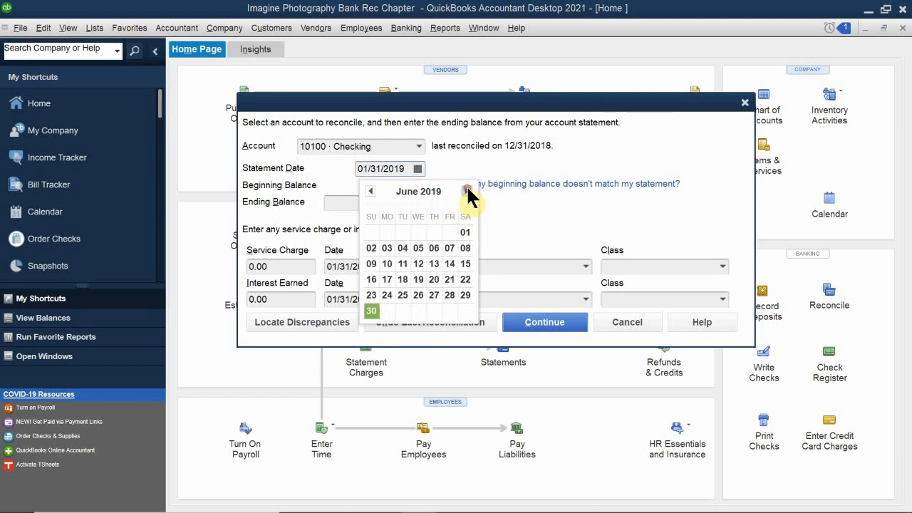
pyautogui.click(466, 191)
pyautogui.click(467, 190)
pyautogui.click(466, 191)
pyautogui.click(466, 191)
pyautogui.click(466, 190)
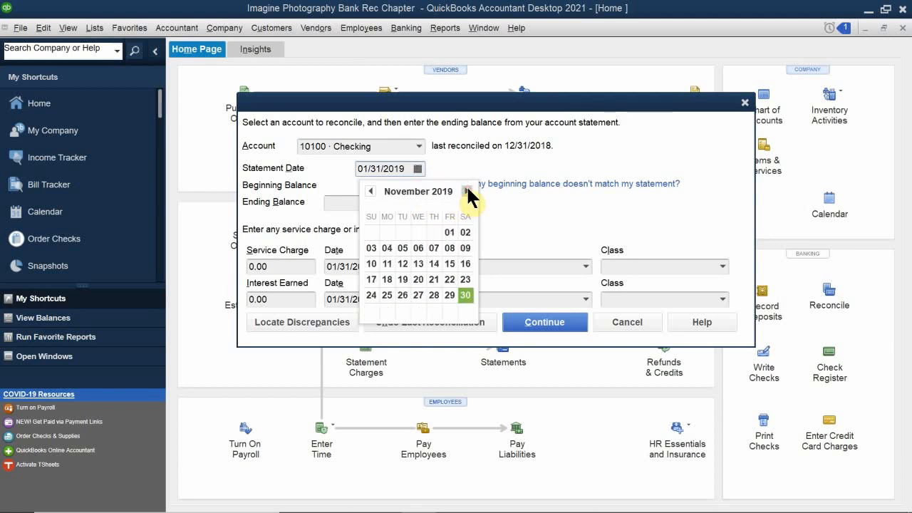
pyautogui.click(467, 190)
pyautogui.click(467, 189)
pyautogui.click(466, 189)
pyautogui.click(467, 189)
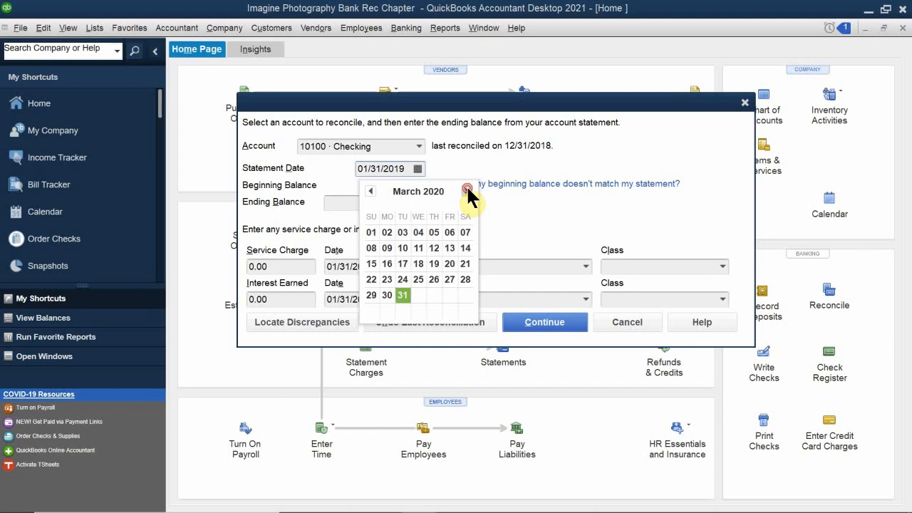
pyautogui.click(467, 190)
pyautogui.click(466, 191)
pyautogui.click(467, 191)
pyautogui.click(467, 191)
pyautogui.click(467, 191)
pyautogui.click(466, 191)
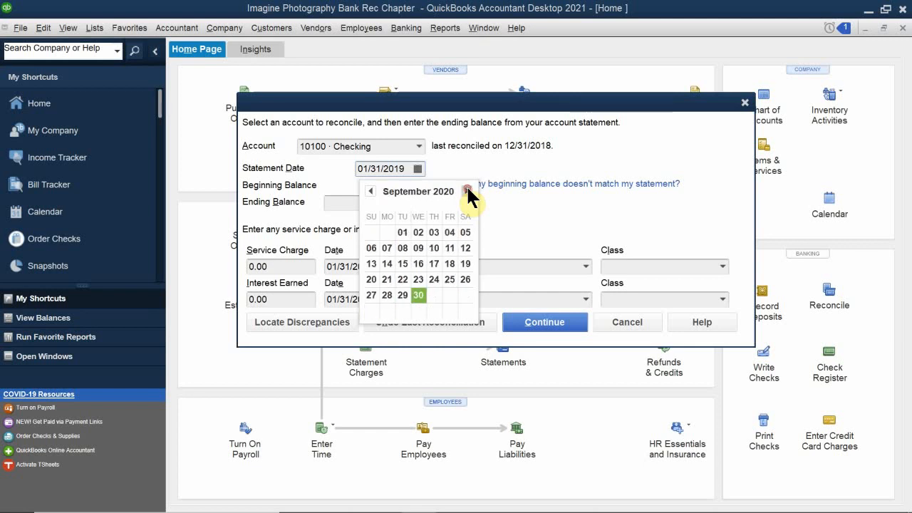
pyautogui.click(466, 191)
pyautogui.click(467, 191)
pyautogui.click(467, 191)
pyautogui.click(466, 191)
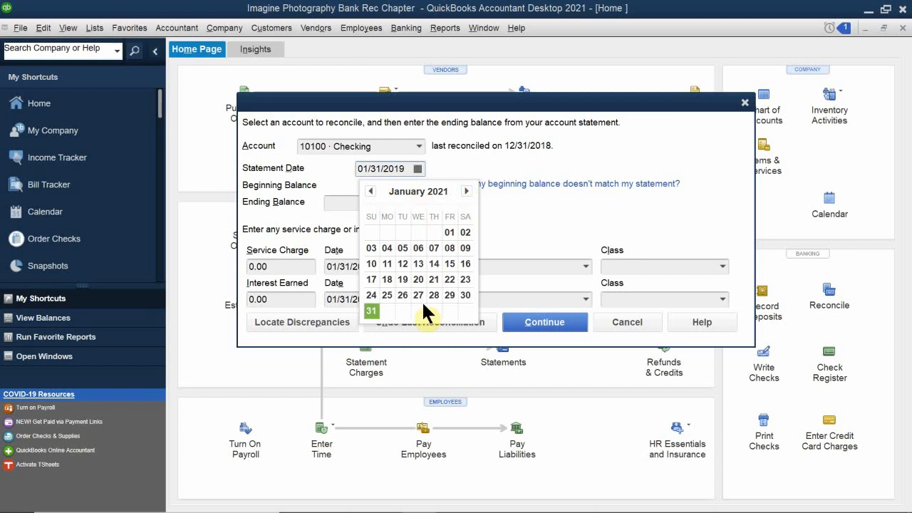
pyautogui.click(371, 311)
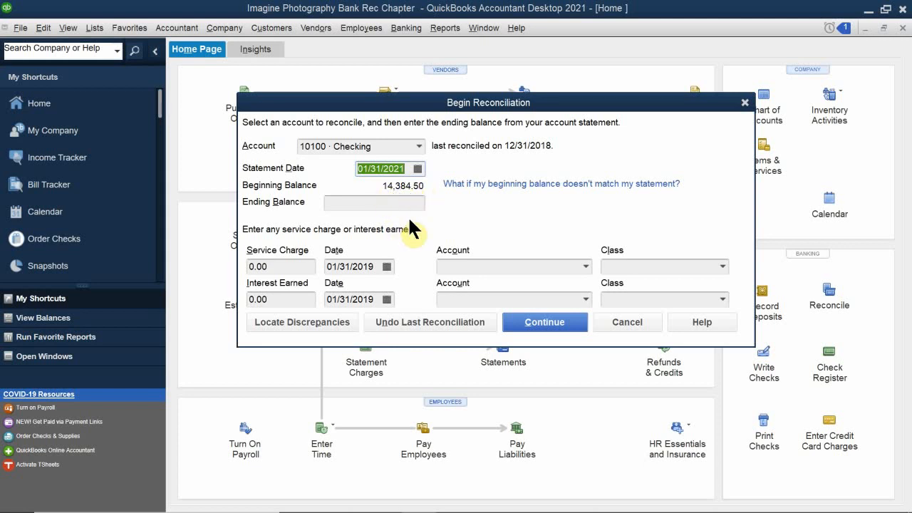
pyautogui.moveTo(472, 501)
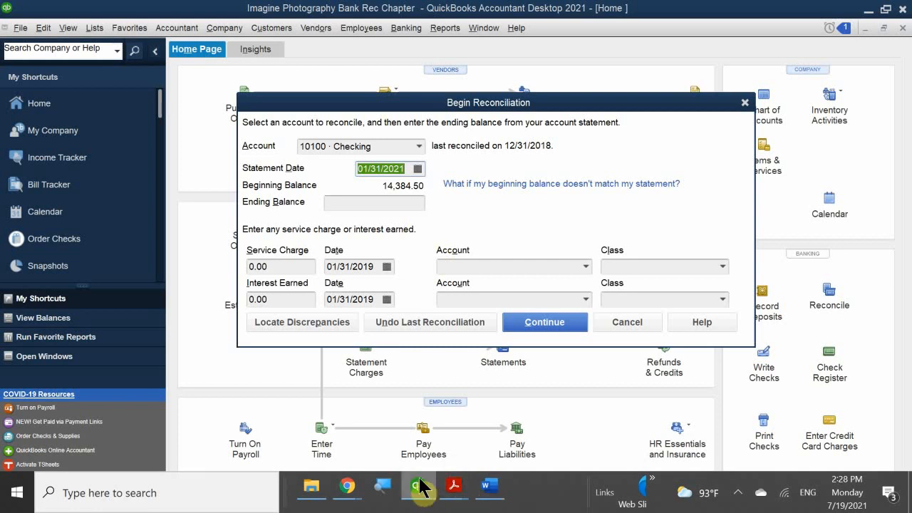
# - Check the 5,424.92 statement balance in the PDF, then return to the Ending Balance field
pyautogui.moveTo(453, 486)
pyautogui.click(426, 436)
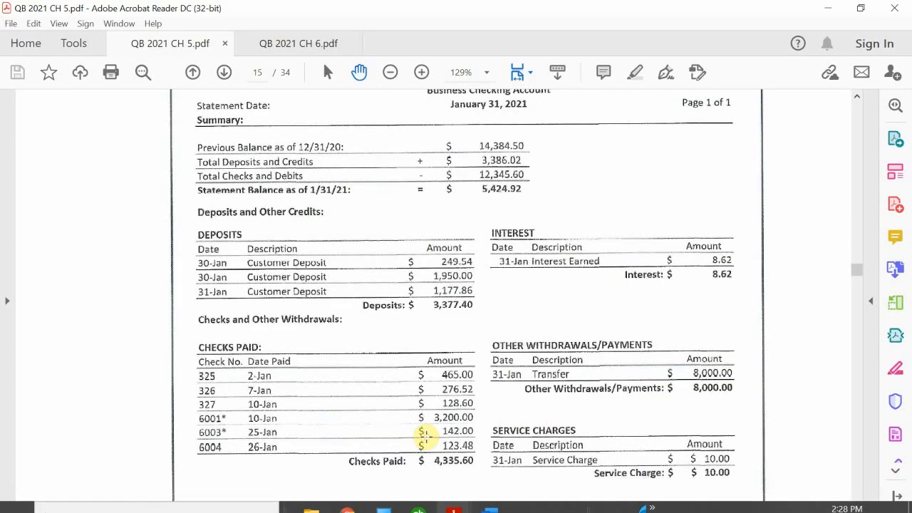
pyautogui.scroll(5, 391, 317)
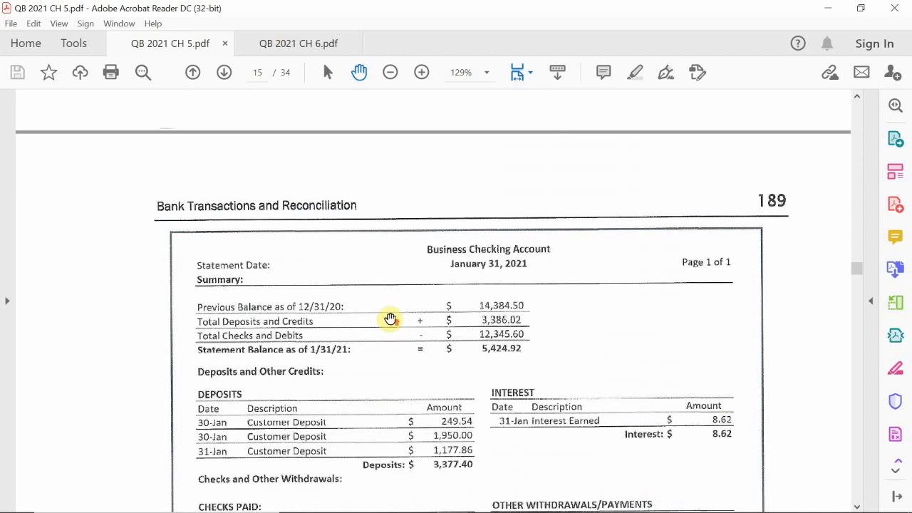
pyautogui.scroll(1, 391, 319)
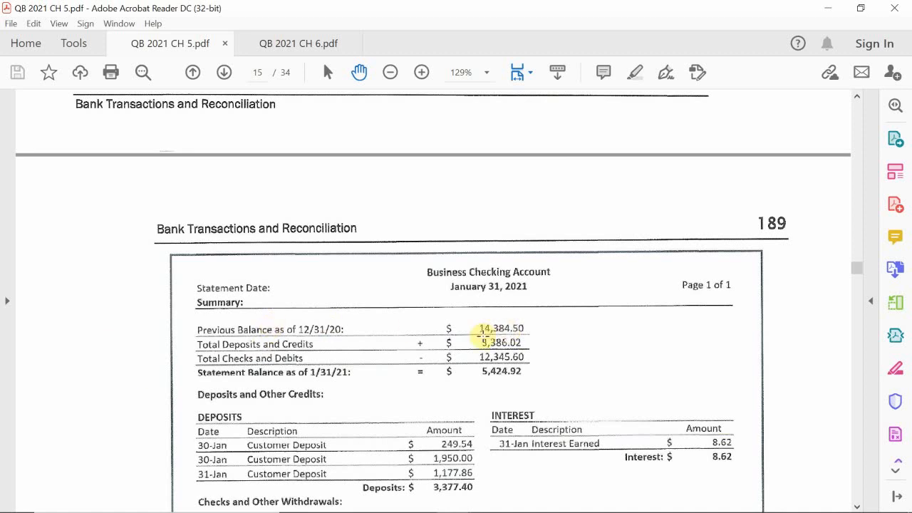
pyautogui.moveTo(361, 510)
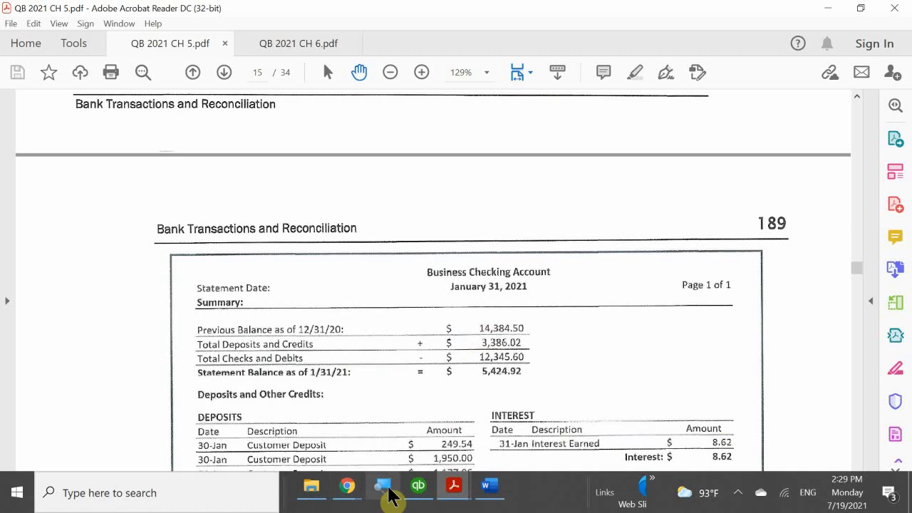
pyautogui.click(388, 490)
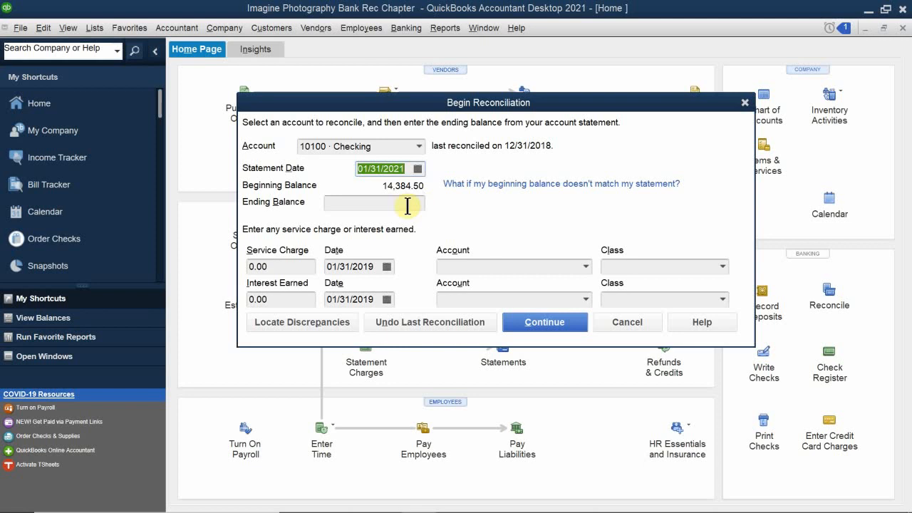
pyautogui.click(360, 202)
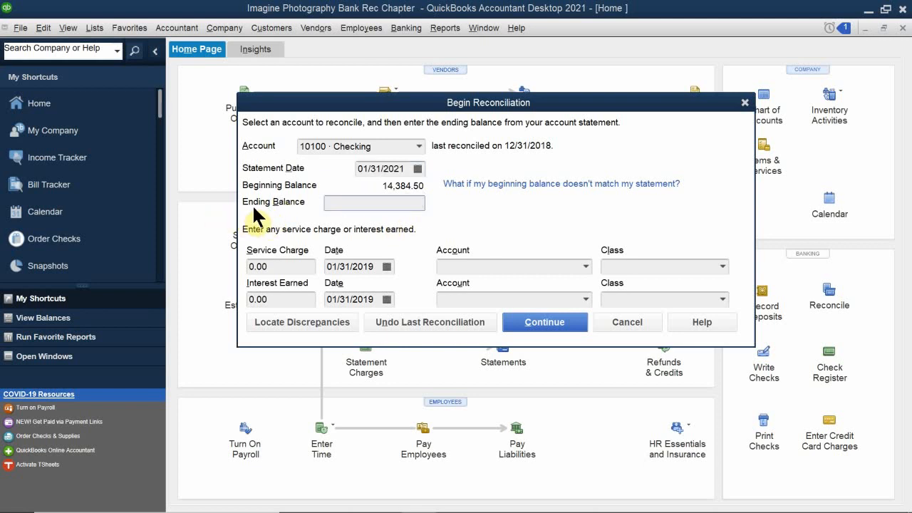
# - Glance at the bank statement again, then go back to Begin Reconciliation in QuickBooks
pyautogui.moveTo(448, 502)
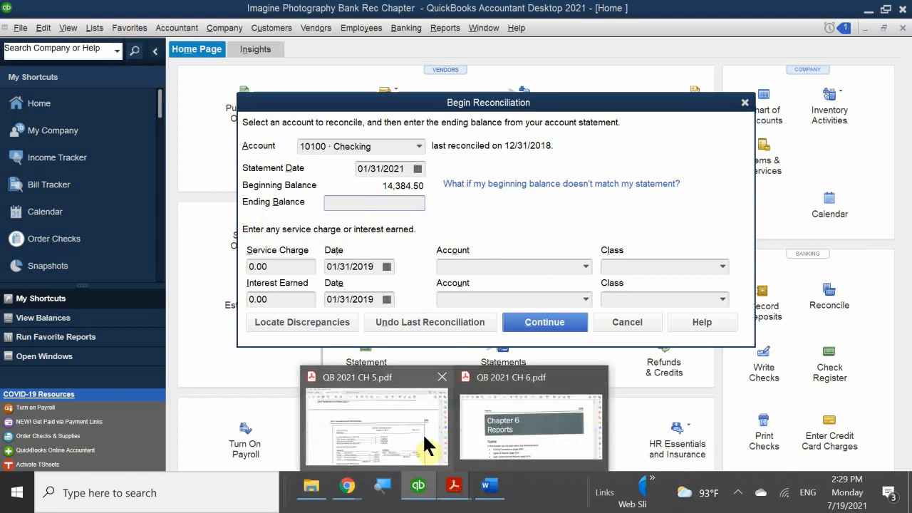
pyautogui.moveTo(421, 431)
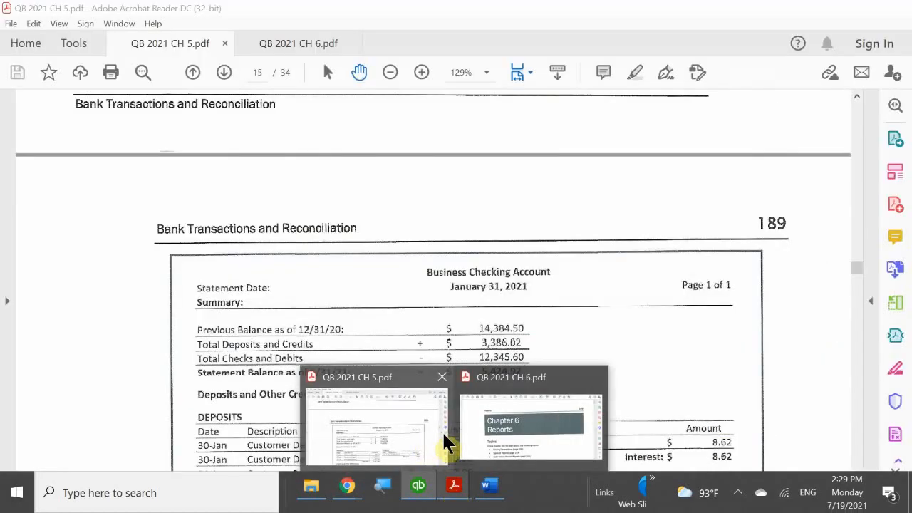
pyautogui.click(391, 420)
pyautogui.scroll(-1, 365, 329)
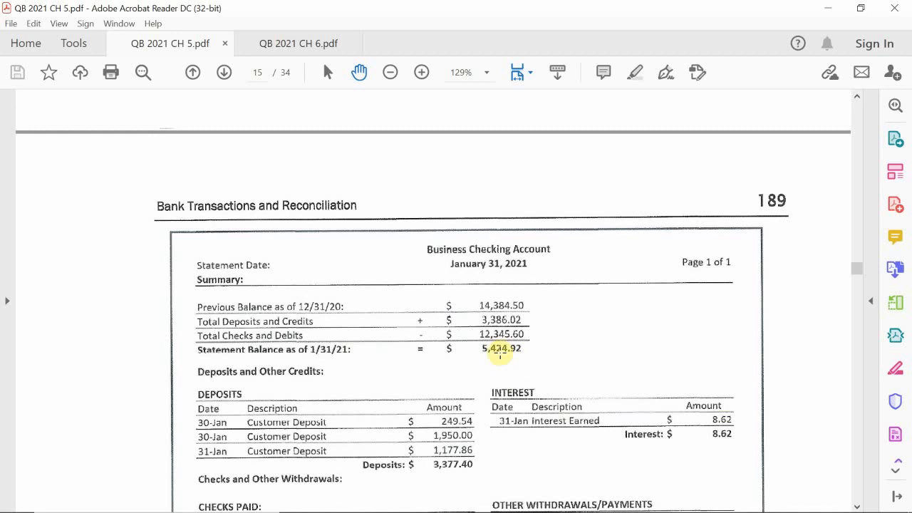
pyautogui.moveTo(487, 498)
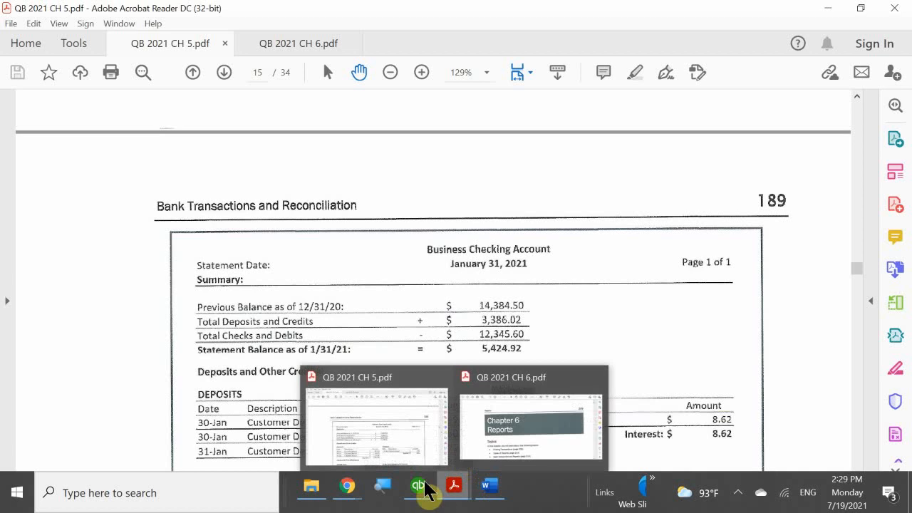
pyautogui.moveTo(422, 488)
pyautogui.click(428, 443)
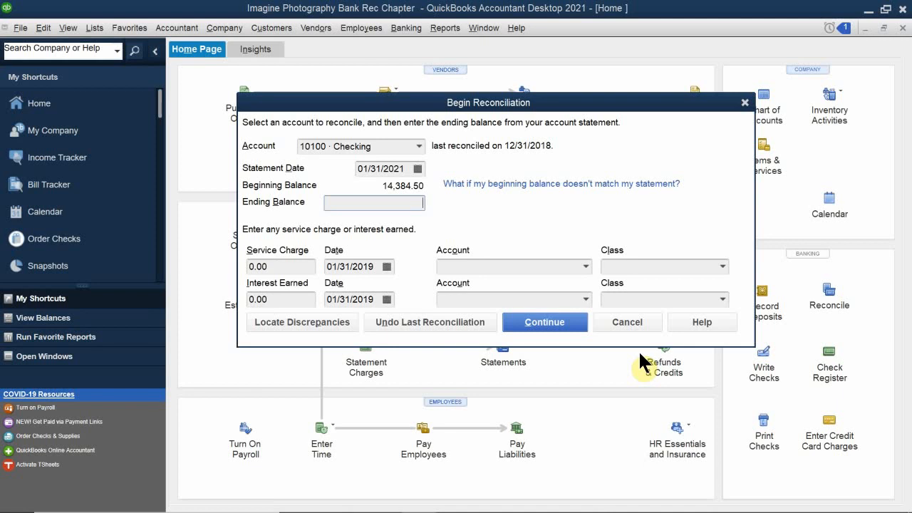
# - Enter 5424.92 as the ending balance for 10100 Checking
pyautogui.write('5')
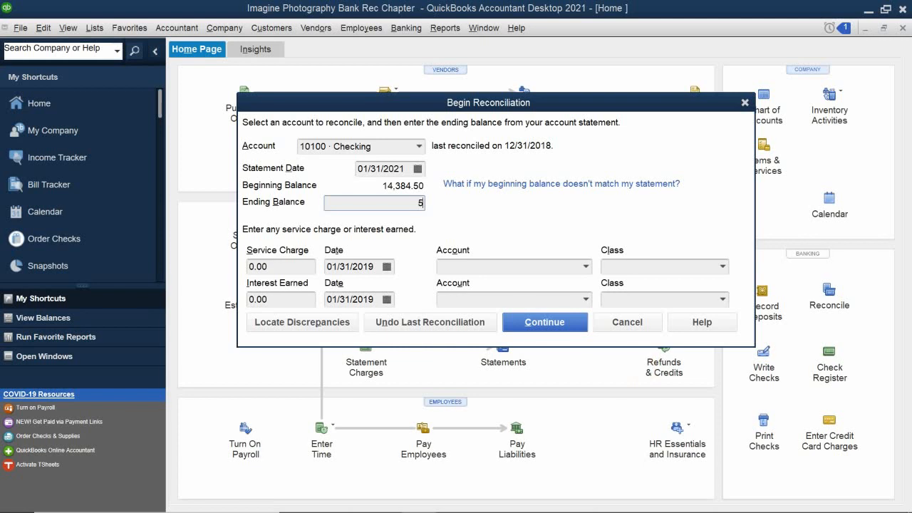
pyautogui.write('424.92')
# - Scroll the January statement's deposits, checks, interest and service charges, then return to QuickBooks
pyautogui.moveTo(445, 497)
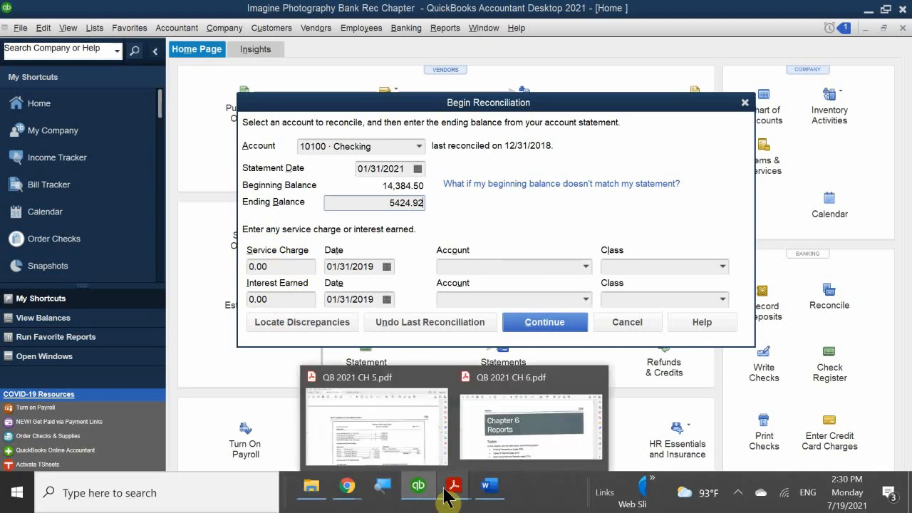
pyautogui.click(409, 447)
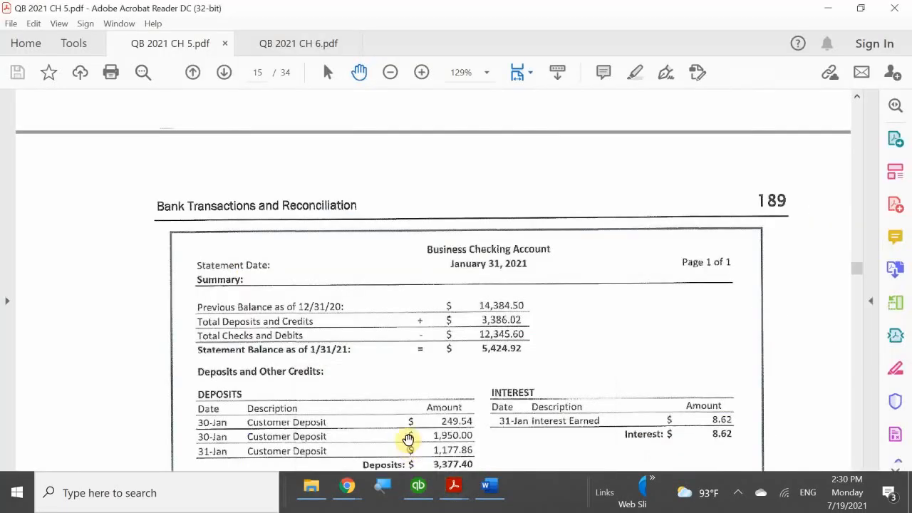
pyautogui.scroll(-2, 355, 275)
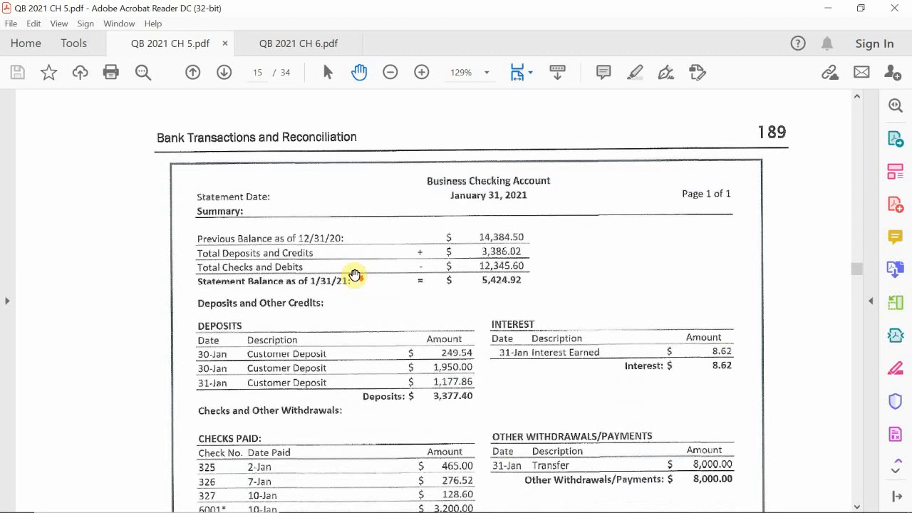
pyautogui.scroll(-3, 391, 287)
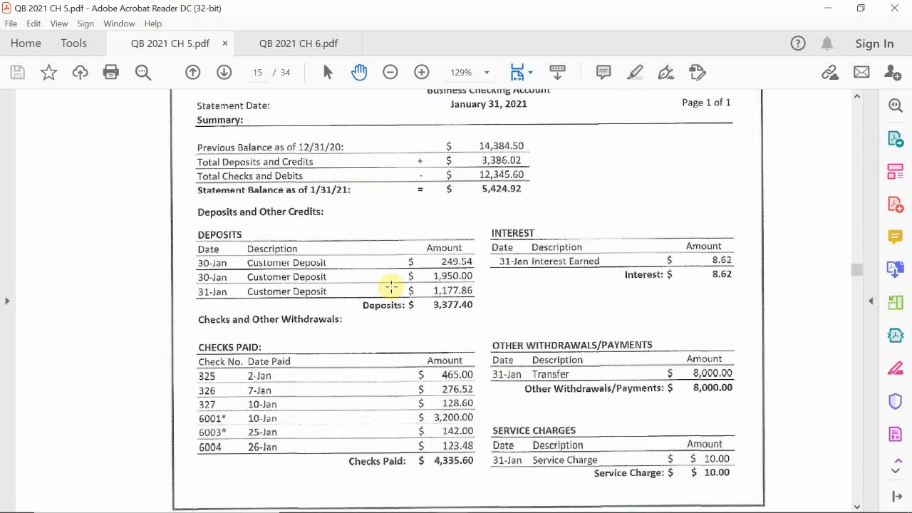
pyautogui.scroll(-1, 391, 287)
pyautogui.scroll(-2, 509, 291)
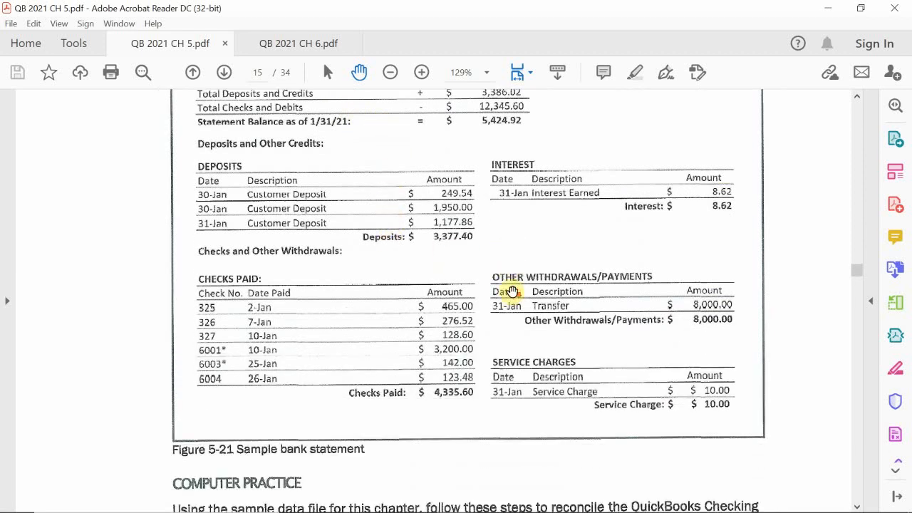
pyautogui.scroll(-1, 511, 291)
pyautogui.scroll(-1, 513, 283)
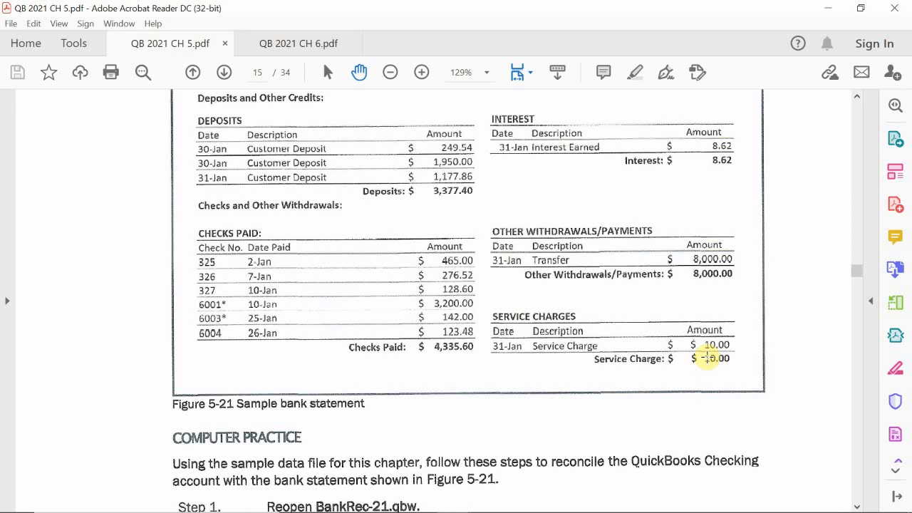
pyautogui.moveTo(409, 482)
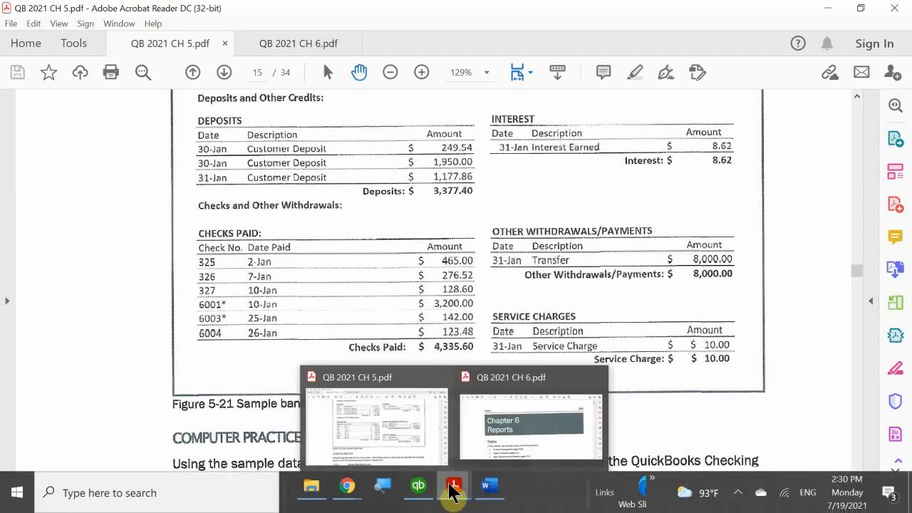
pyautogui.click(472, 445)
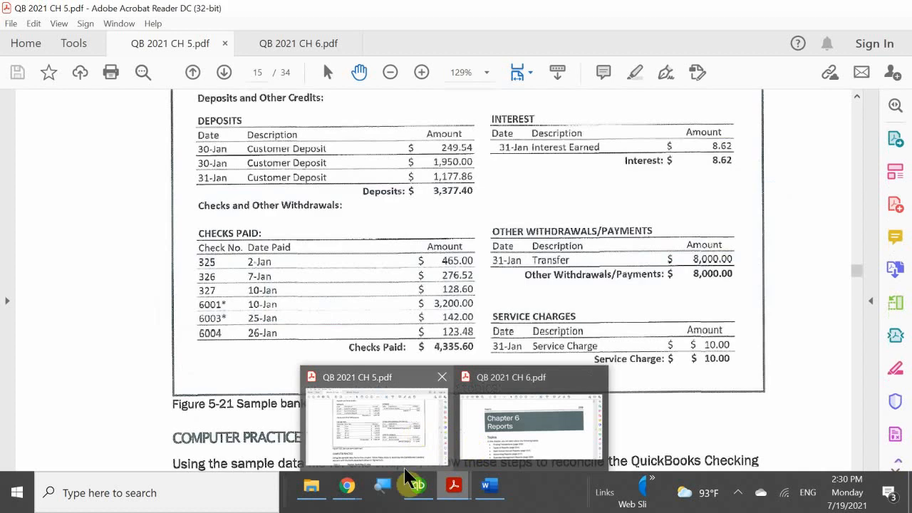
pyautogui.click(407, 435)
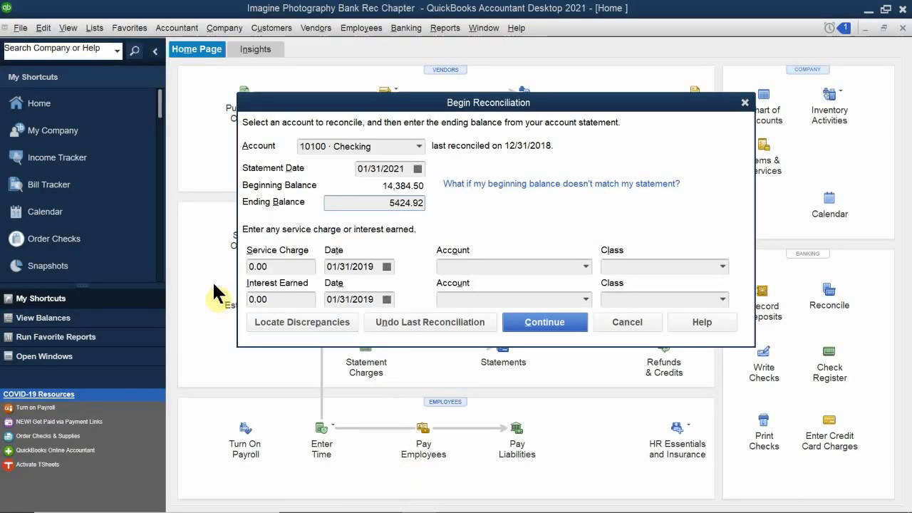
# - Enter a 10.00 service charge dated 01/31/2021
pyautogui.click(289, 266)
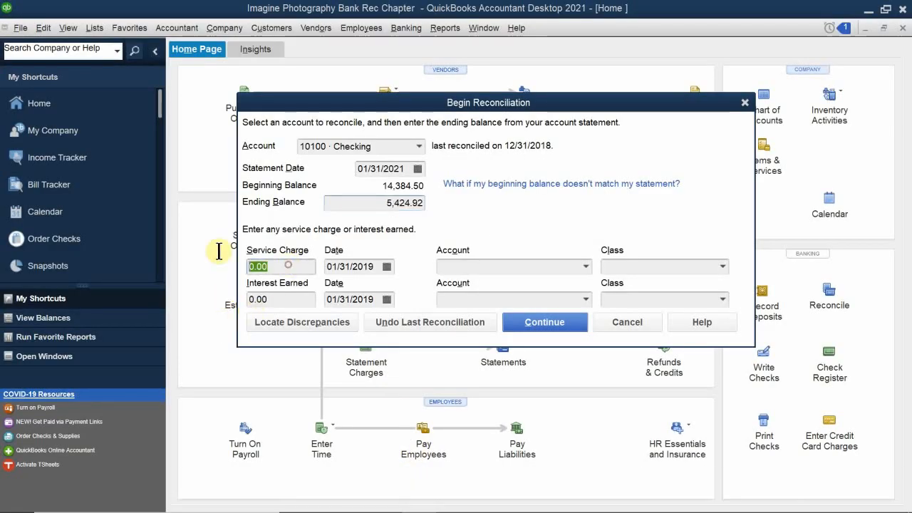
pyautogui.write('10.00')
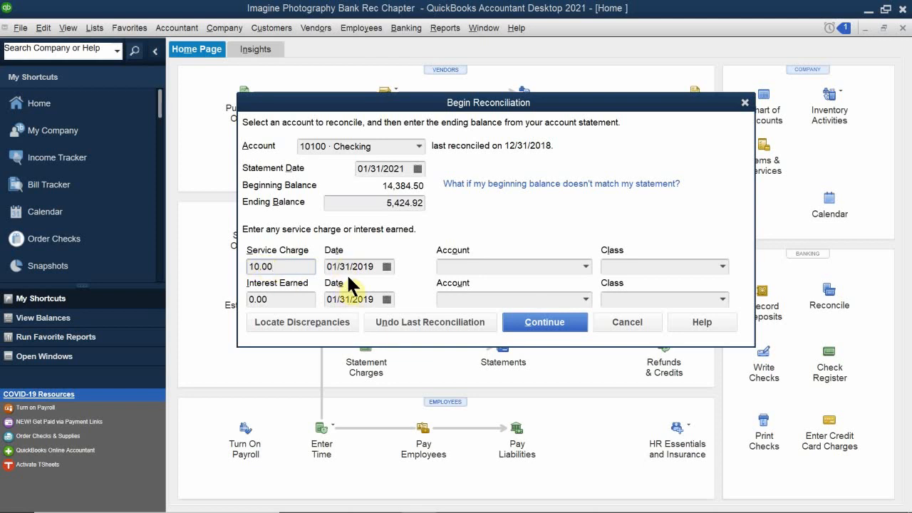
pyautogui.click(387, 266)
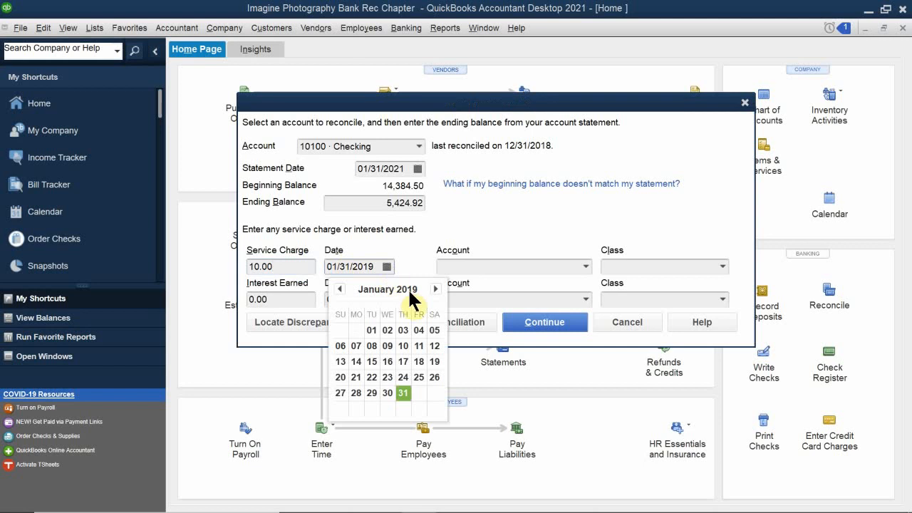
pyautogui.click(385, 265)
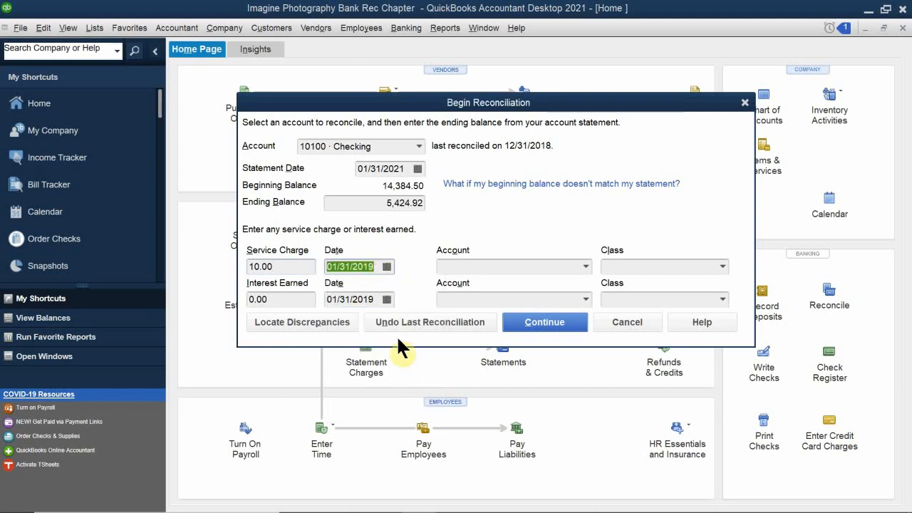
pyautogui.press('Right')
pyautogui.press('BackSpace')
pyautogui.press('BackSpace')
pyautogui.write('21')
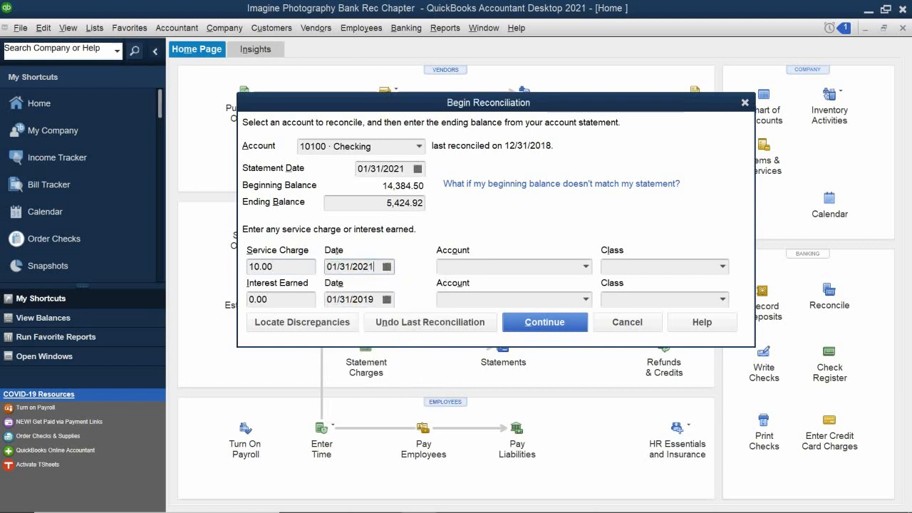
pyautogui.click(387, 266)
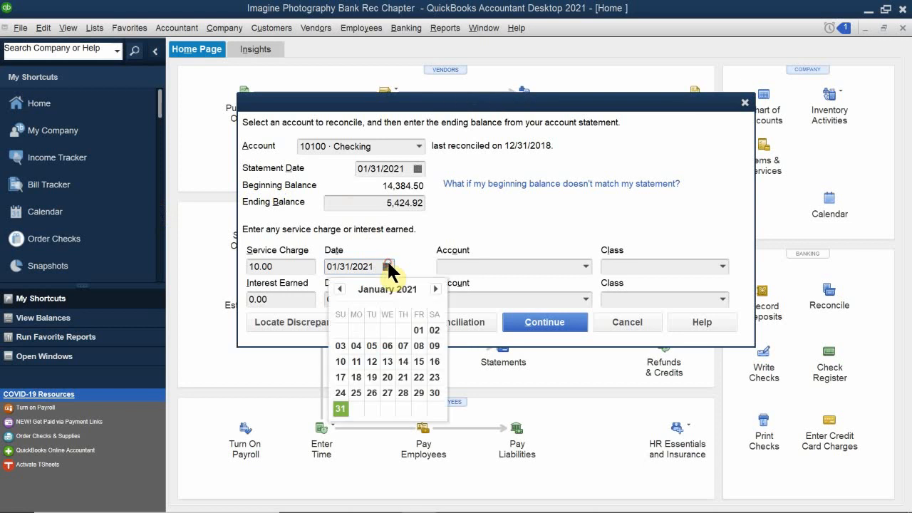
pyautogui.click(340, 408)
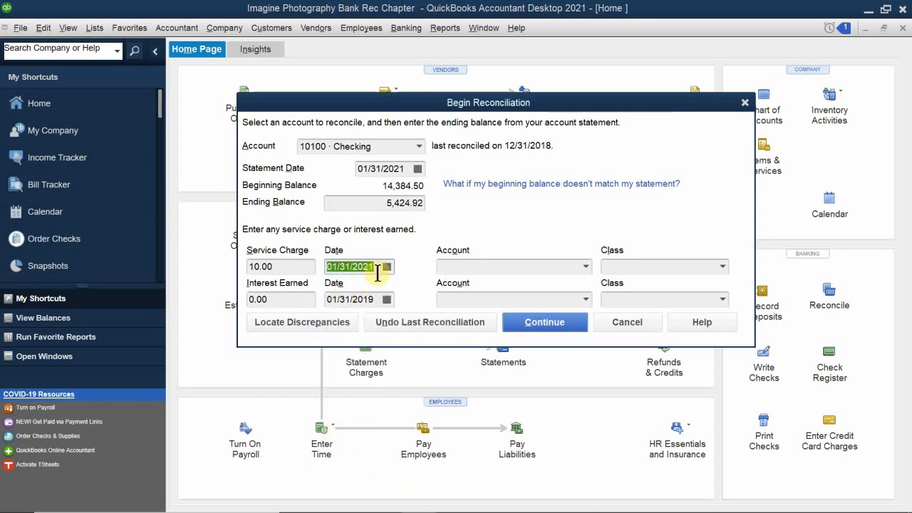
# - Charge the service charge to 60400 · Bank Service Charges with the Overhead class
pyautogui.click(469, 268)
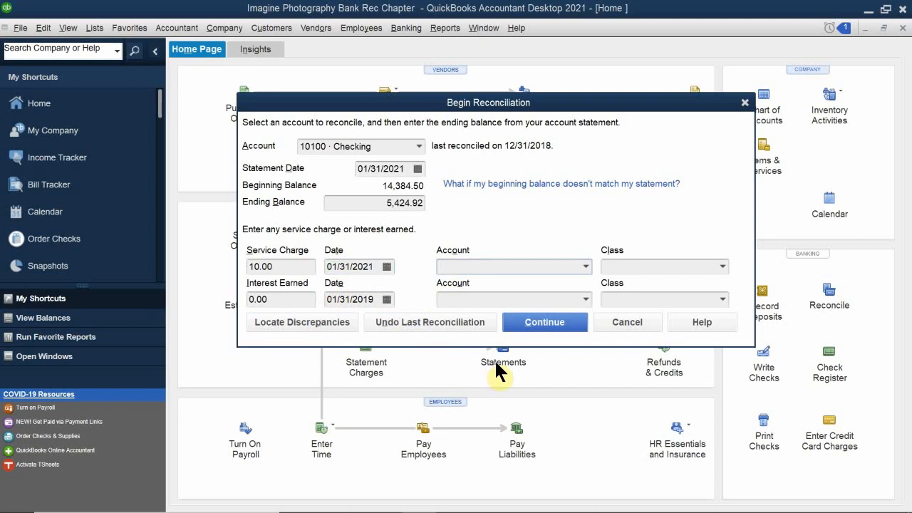
pyautogui.write('v')
pyautogui.press('BackSpace')
pyautogui.write('bank')
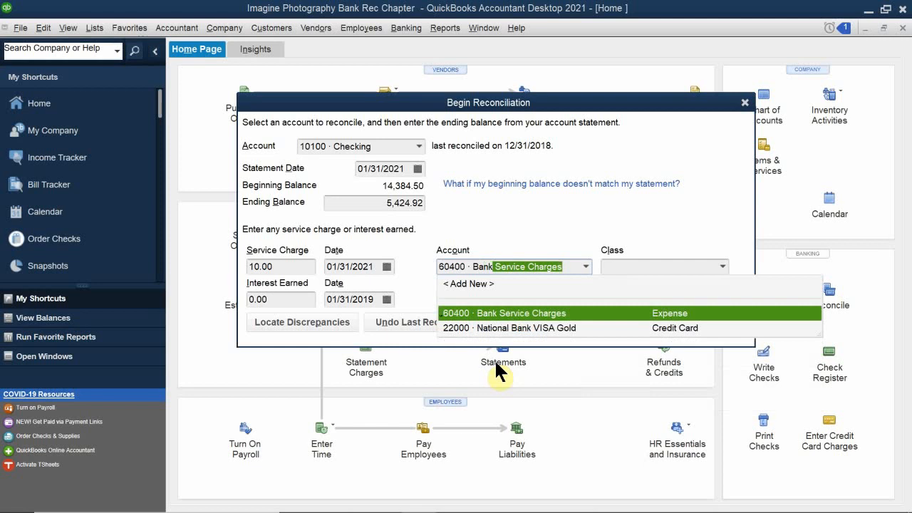
pyautogui.click(550, 312)
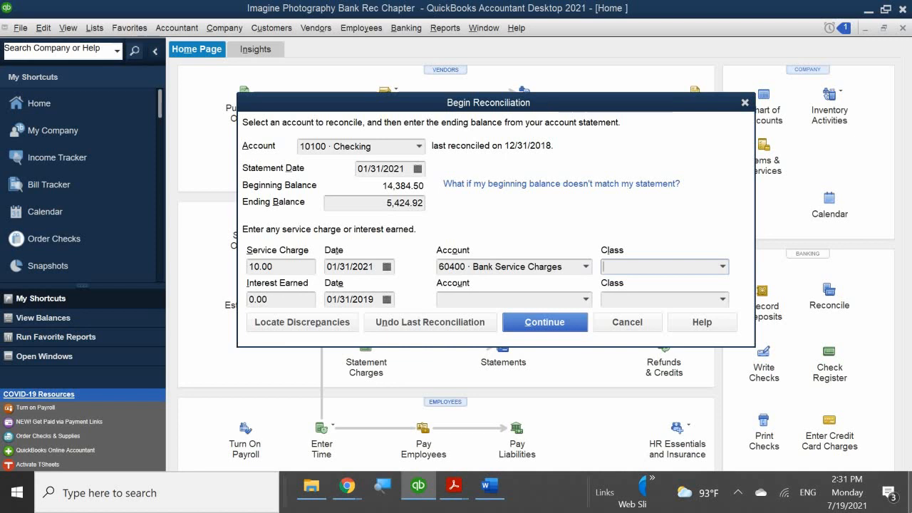
pyautogui.write('Overhead')
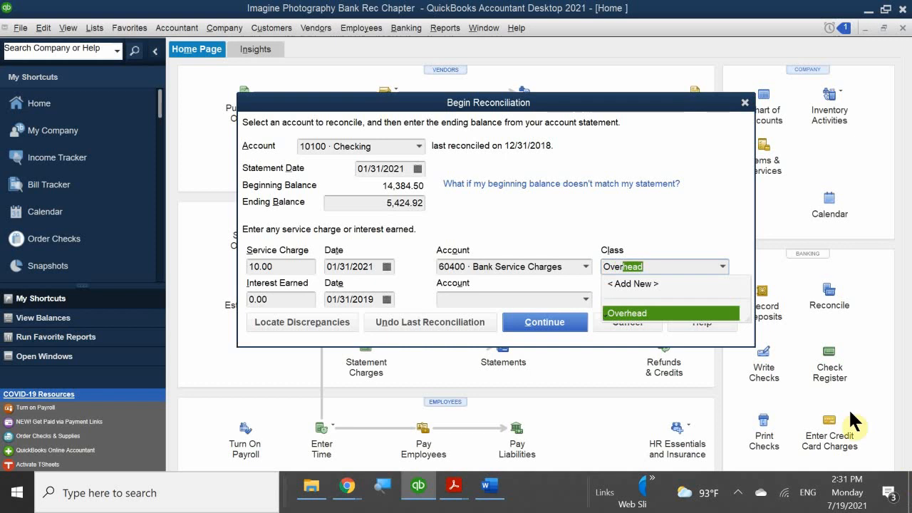
pyautogui.click(621, 312)
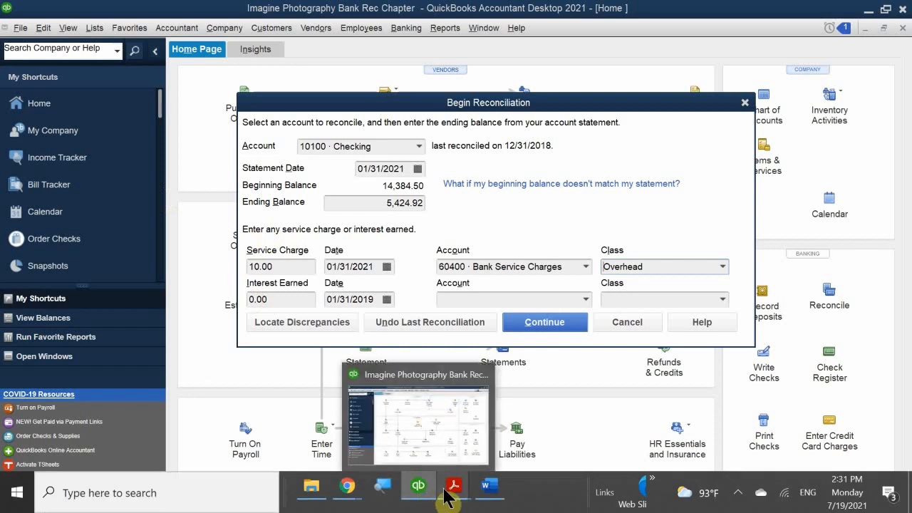
# - Check the statement summary's 8.62 interest earned in the PDF, then return to QuickBooks
pyautogui.moveTo(454, 486)
pyautogui.click(421, 445)
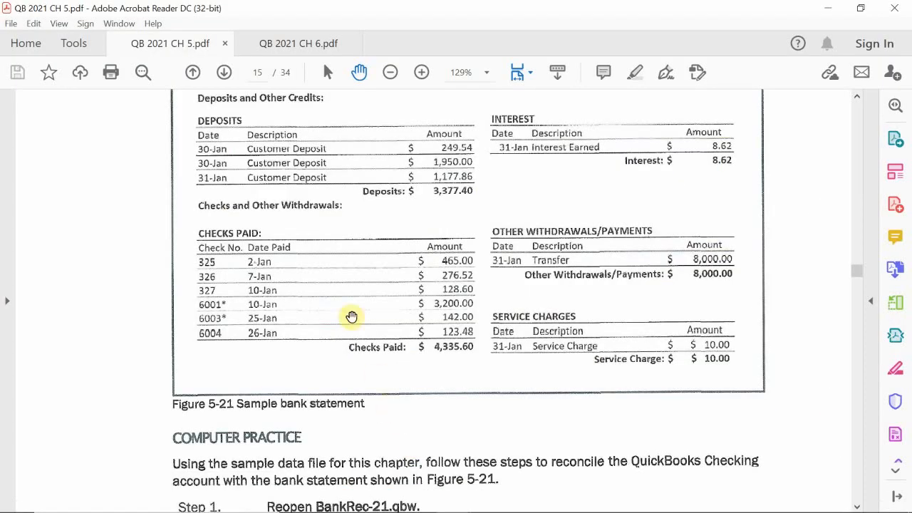
pyautogui.scroll(1, 427, 295)
pyautogui.scroll(5, 430, 296)
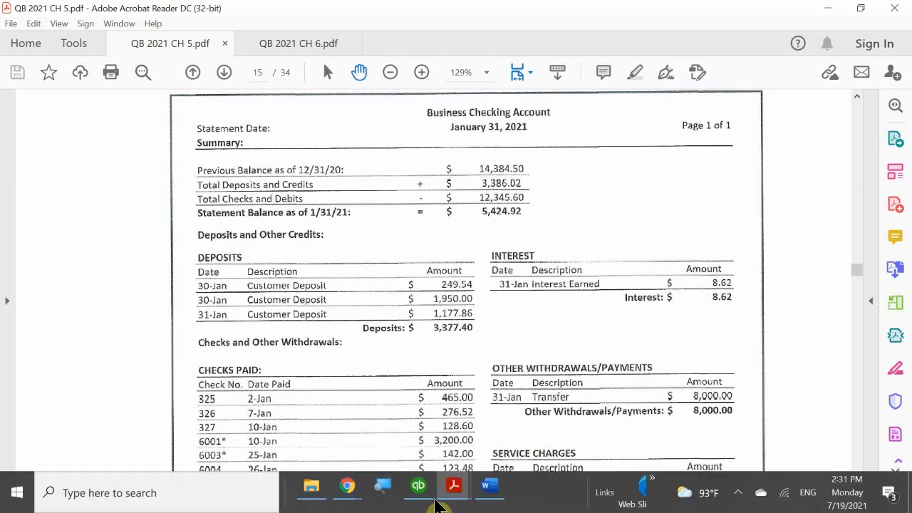
pyautogui.click(418, 486)
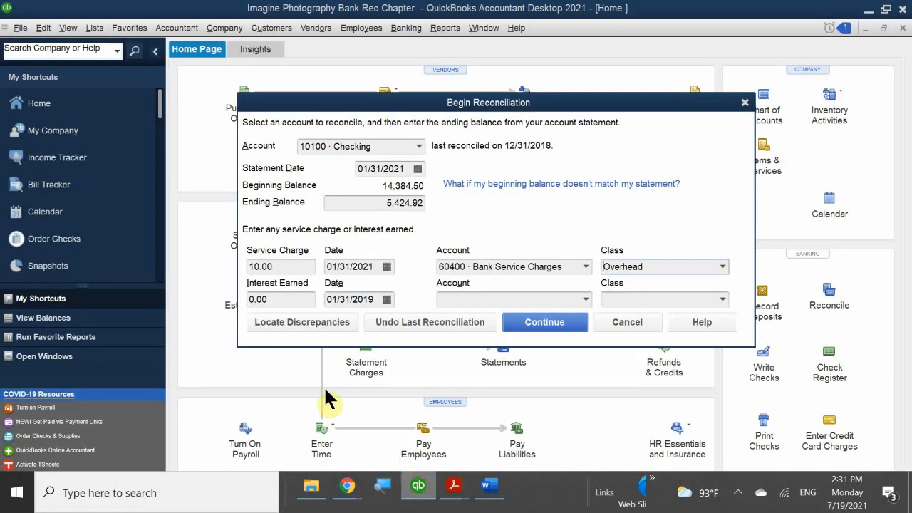
# - Enter 8.62 interest earned dated 01/31/2021
pyautogui.click(284, 299)
pyautogui.write('8.62')
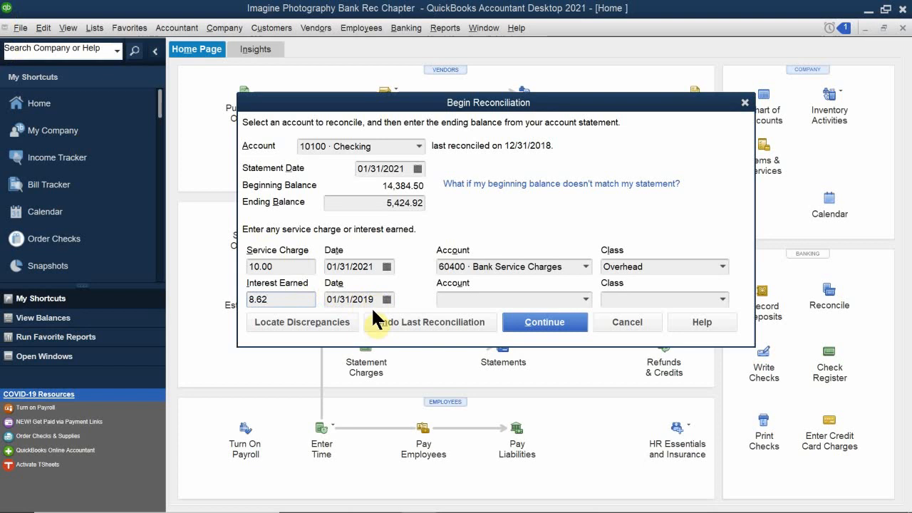
pyautogui.click(386, 299)
pyautogui.click(386, 298)
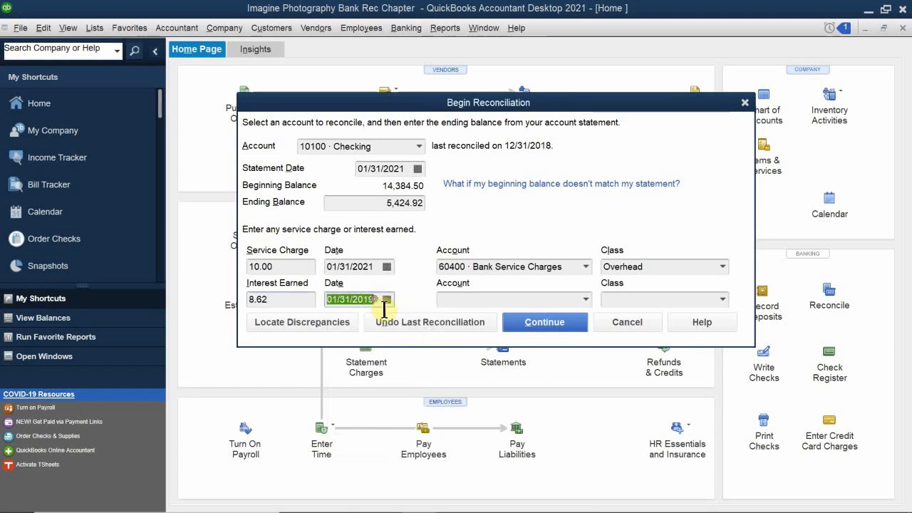
pyautogui.press('End')
pyautogui.press('BackSpace')
pyautogui.press('BackSpace')
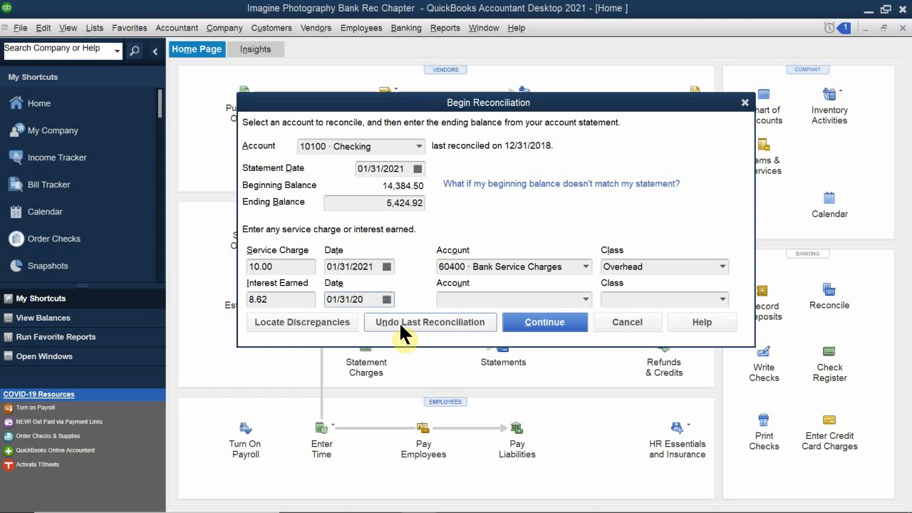
pyautogui.write('21')
pyautogui.click(387, 298)
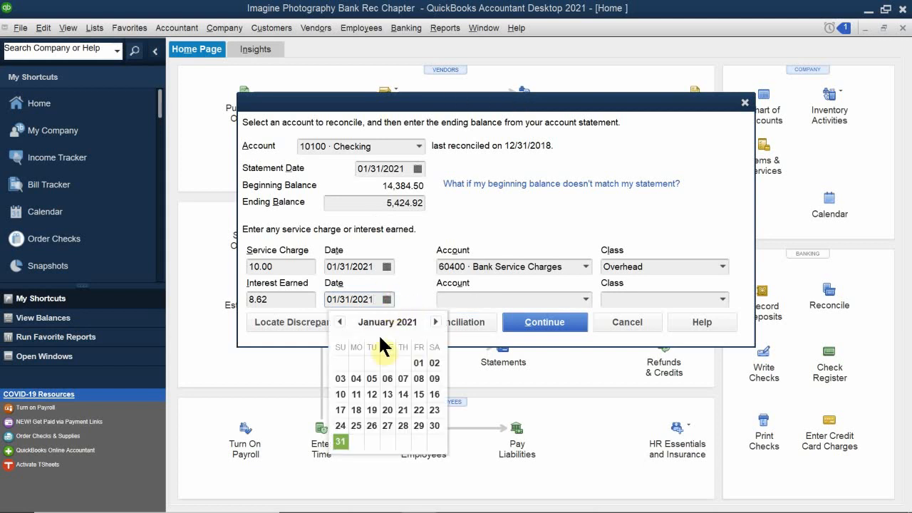
pyautogui.click(339, 440)
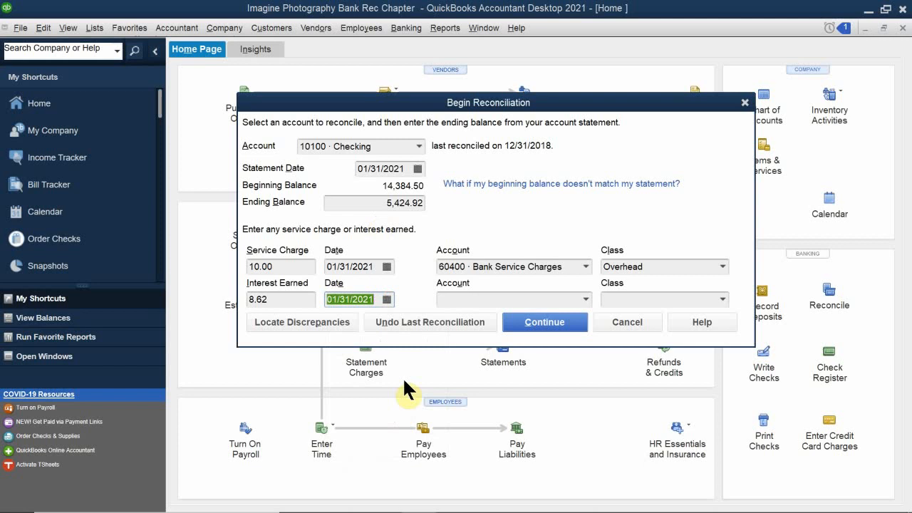
# - Assign the interest to 70200 · Interest Income with the Overhead class
pyautogui.click(464, 299)
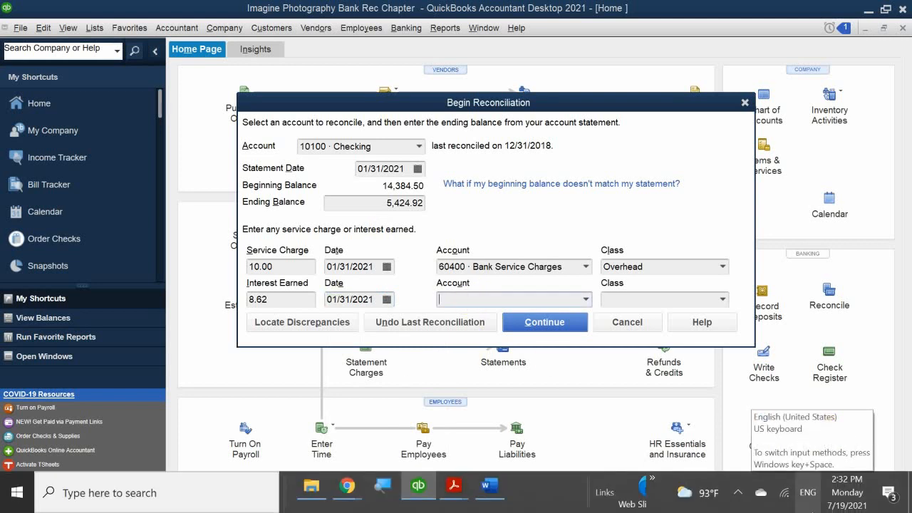
pyautogui.write('Interest Income')
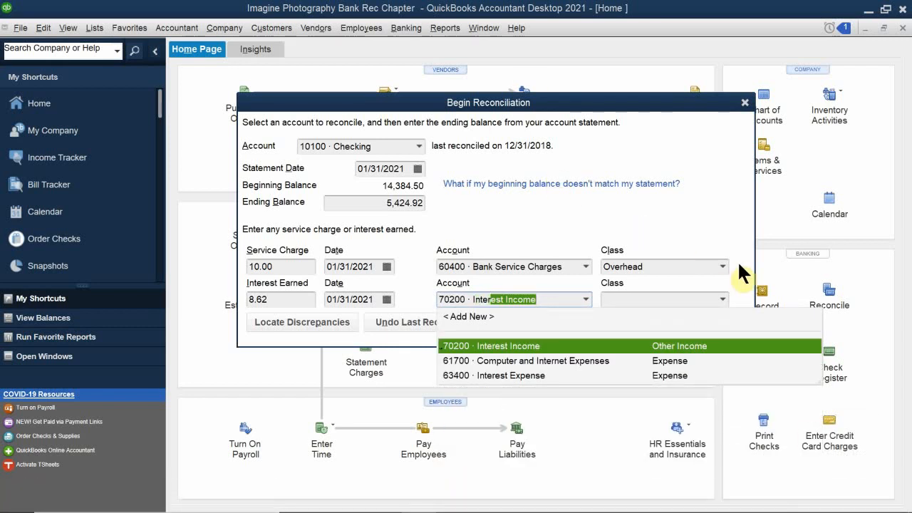
pyautogui.click(535, 346)
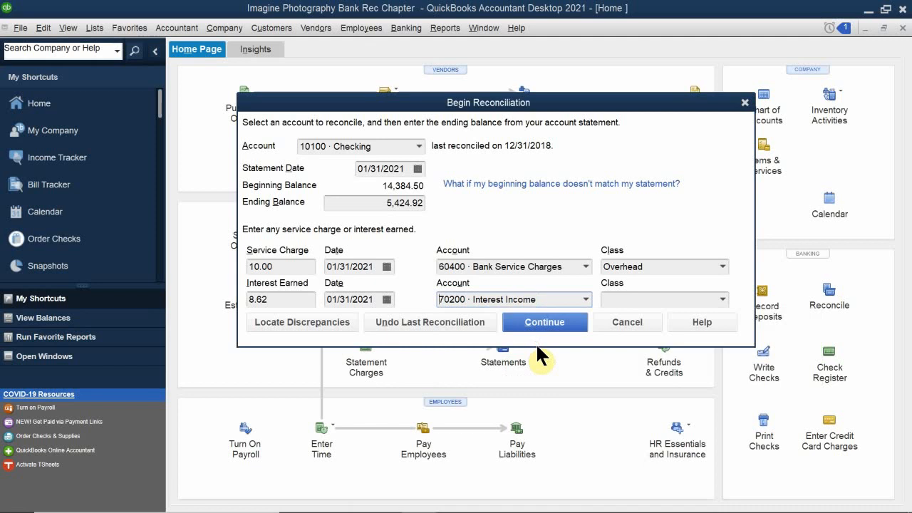
pyautogui.click(616, 302)
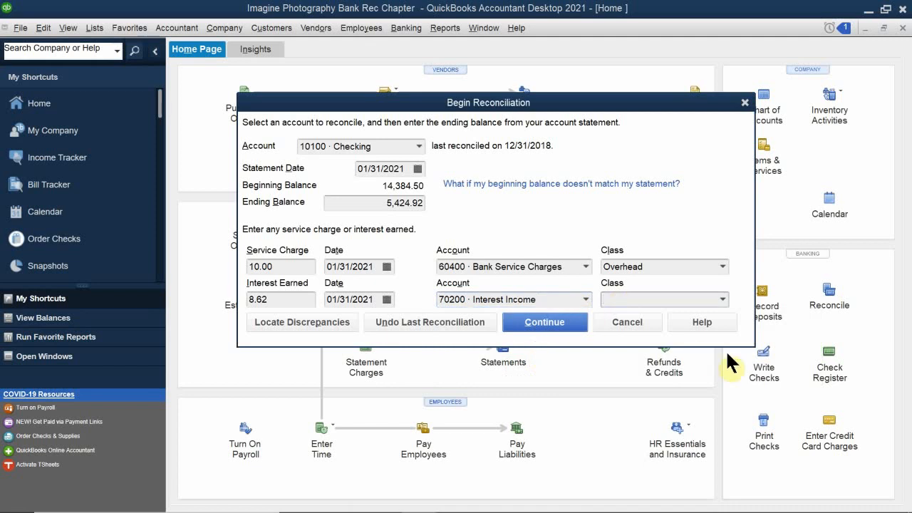
pyautogui.write('Overhead')
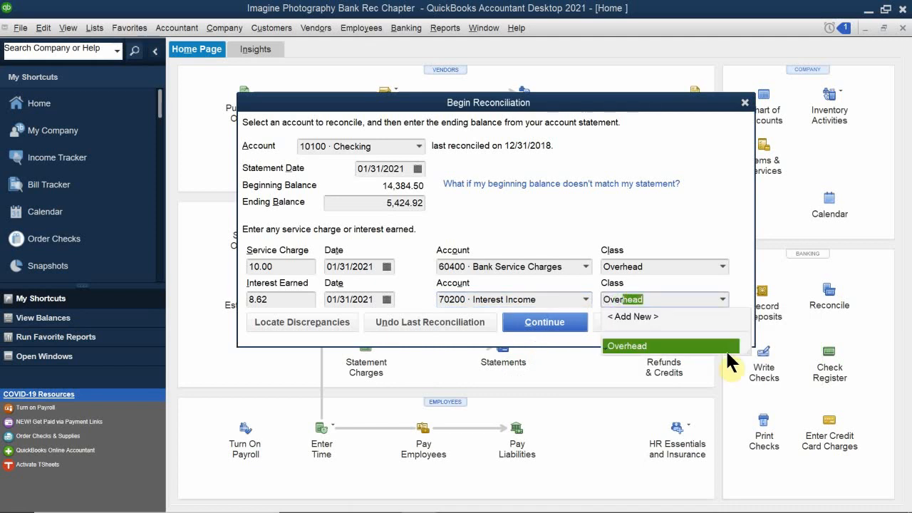
pyautogui.click(668, 346)
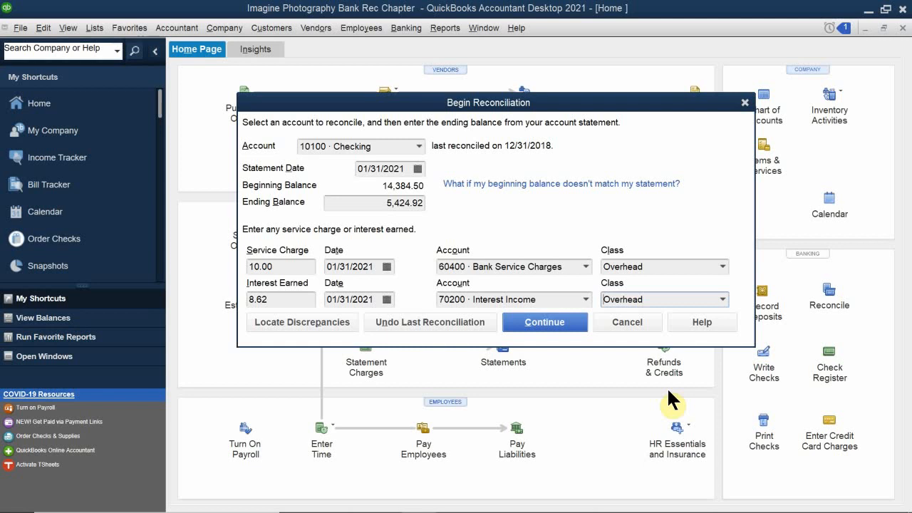
# - Continue to the 01/31/2021 checking reconciliation and hide transactions after the statement end date
pyautogui.click(549, 320)
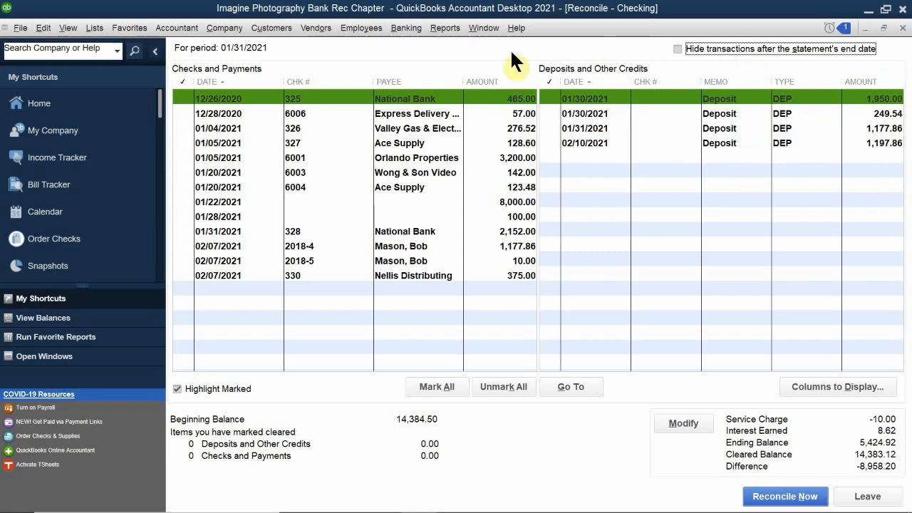
pyautogui.click(675, 50)
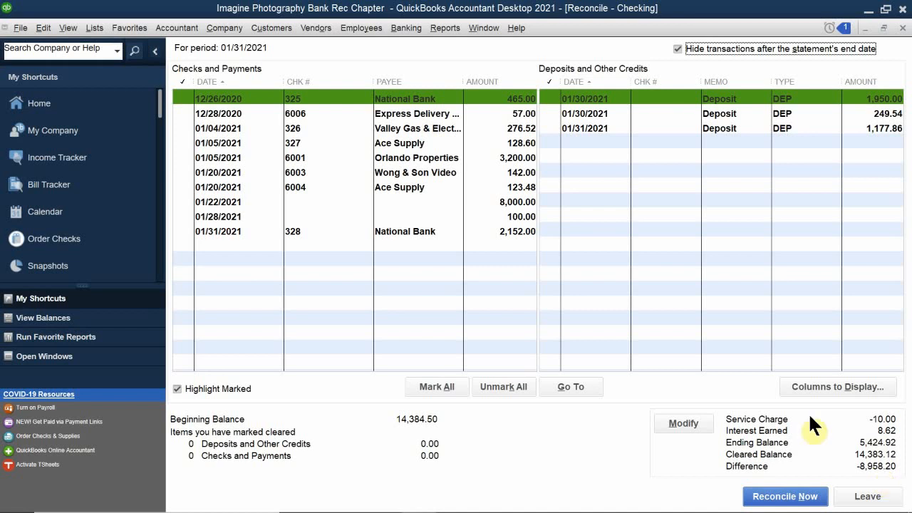
# - Scroll through the January 31, 2021 statement's deposits and checks, then switch back to QuickBooks
pyautogui.moveTo(403, 505)
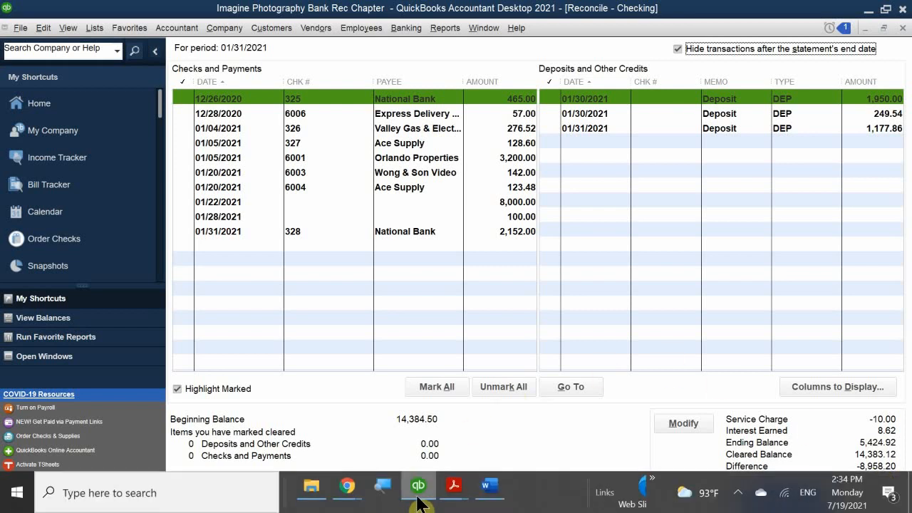
pyautogui.moveTo(454, 490)
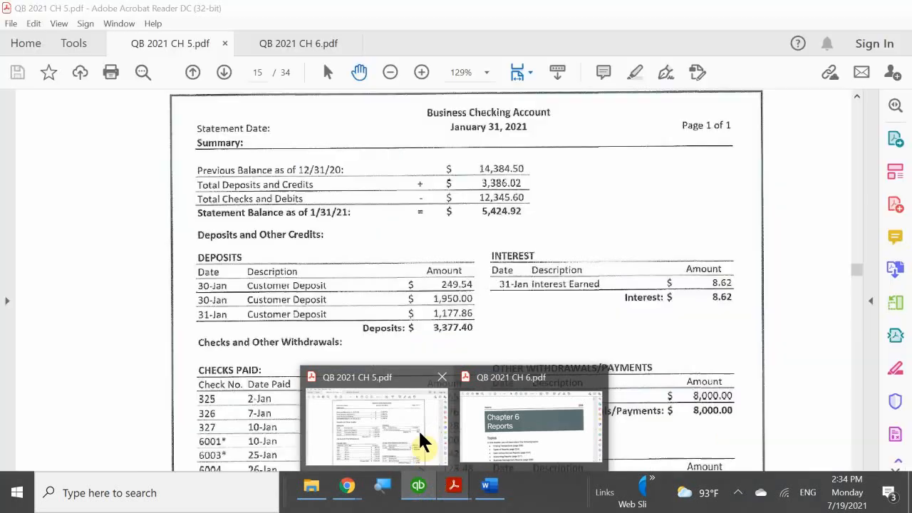
pyautogui.click(418, 429)
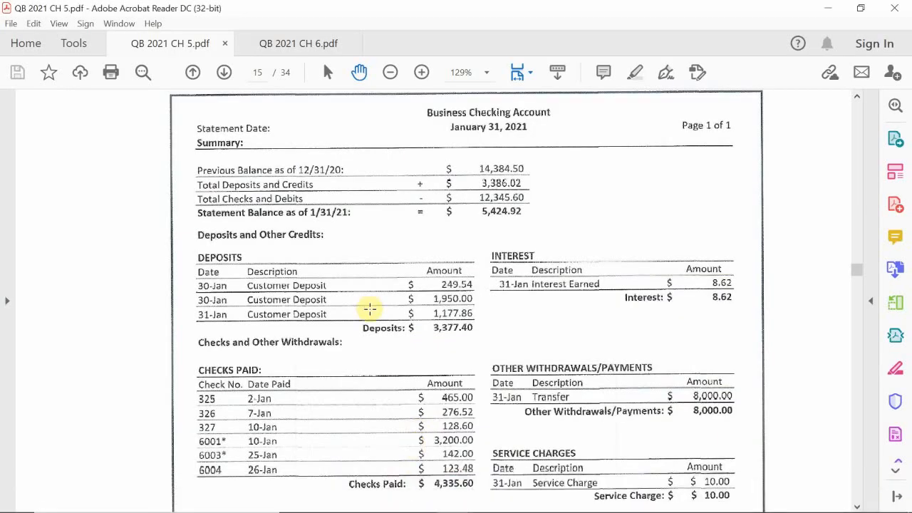
pyautogui.scroll(3, 370, 304)
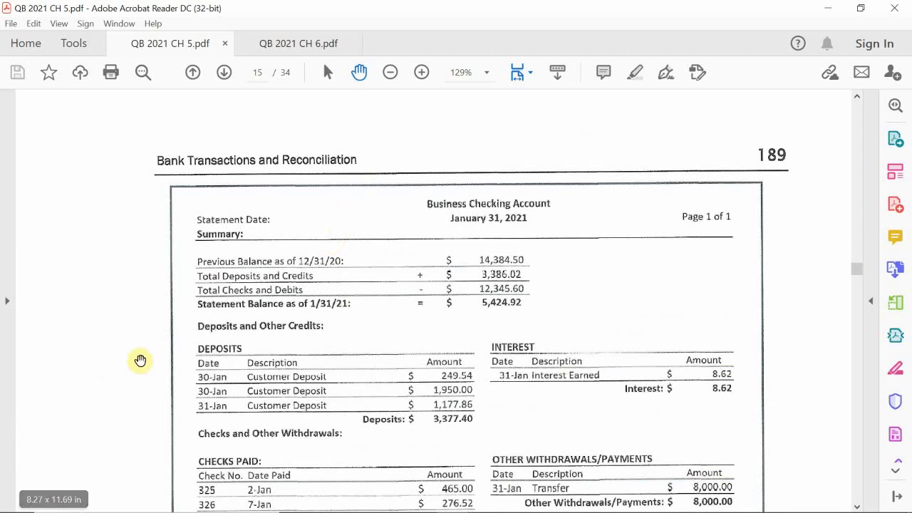
pyautogui.scroll(-1, 217, 335)
pyautogui.scroll(-3, 217, 334)
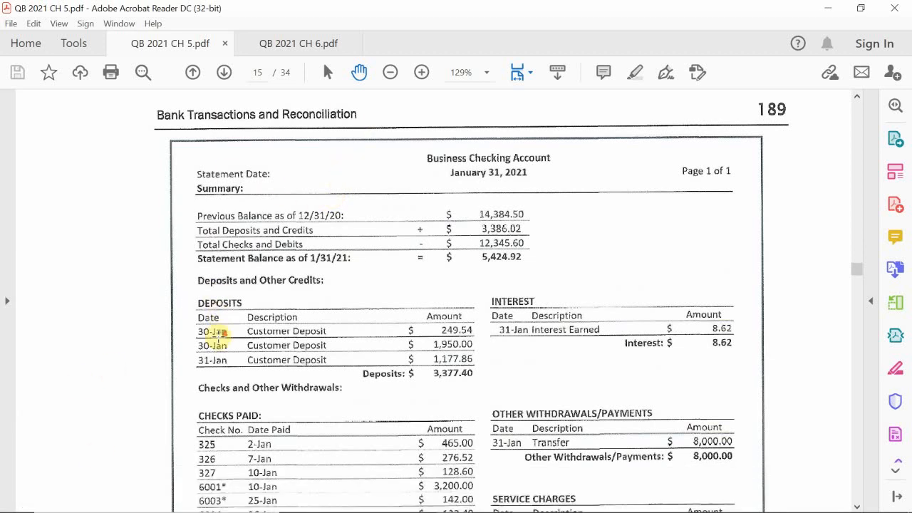
pyautogui.scroll(-2, 218, 337)
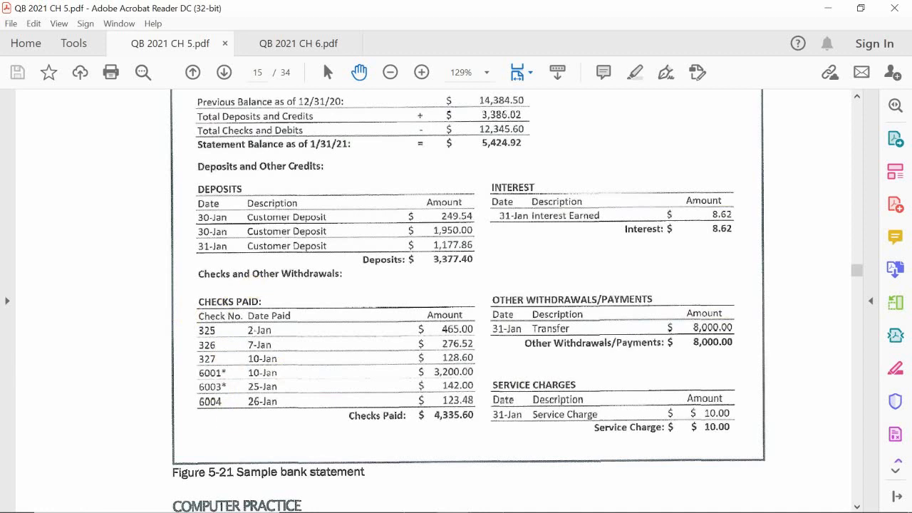
pyautogui.click(423, 485)
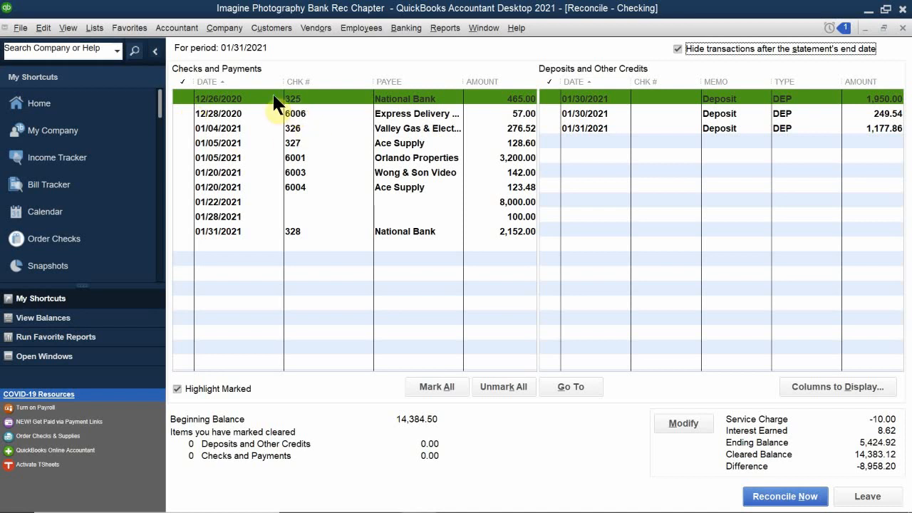
# - Mark checks 325, 326, 327, 6001, 6003 and 6004 as cleared
pyautogui.click(178, 97)
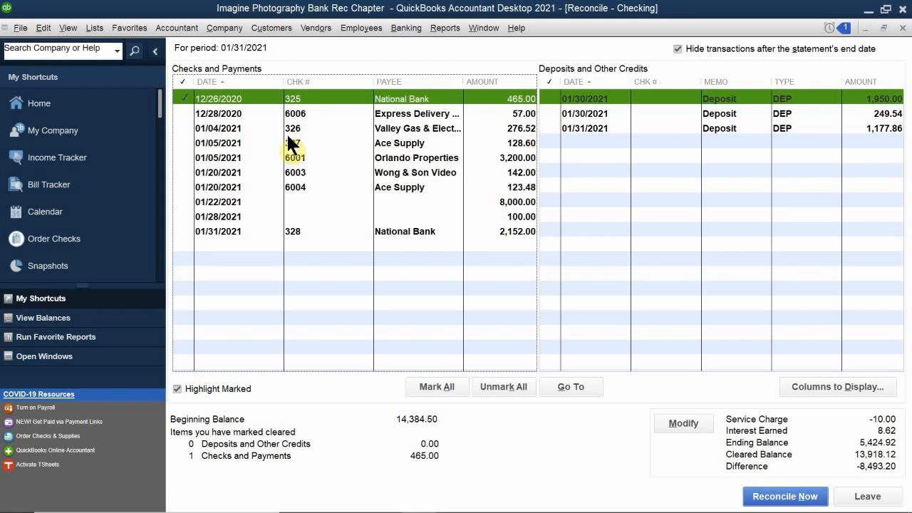
pyautogui.click(181, 129)
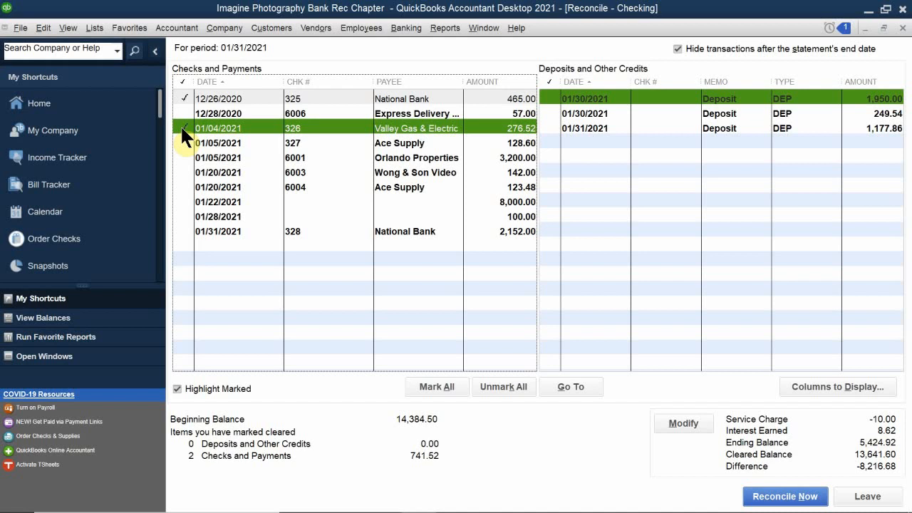
pyautogui.click(183, 142)
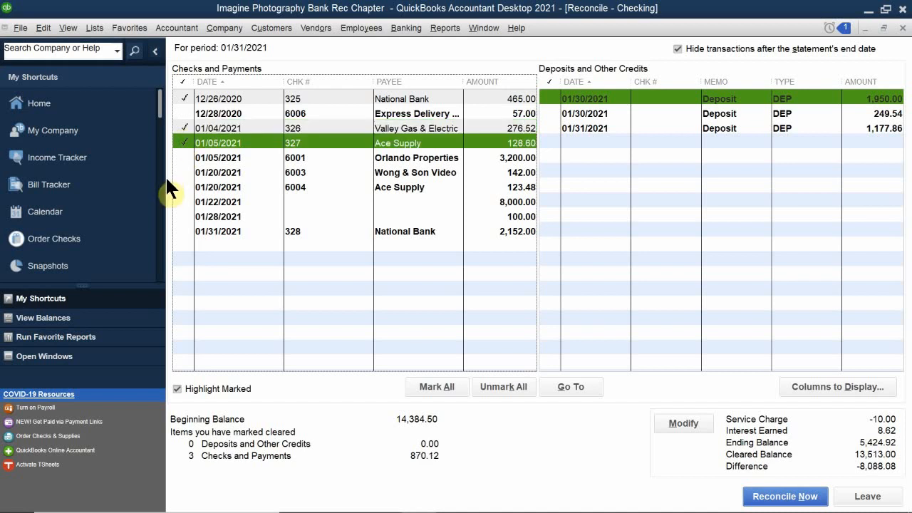
pyautogui.click(180, 156)
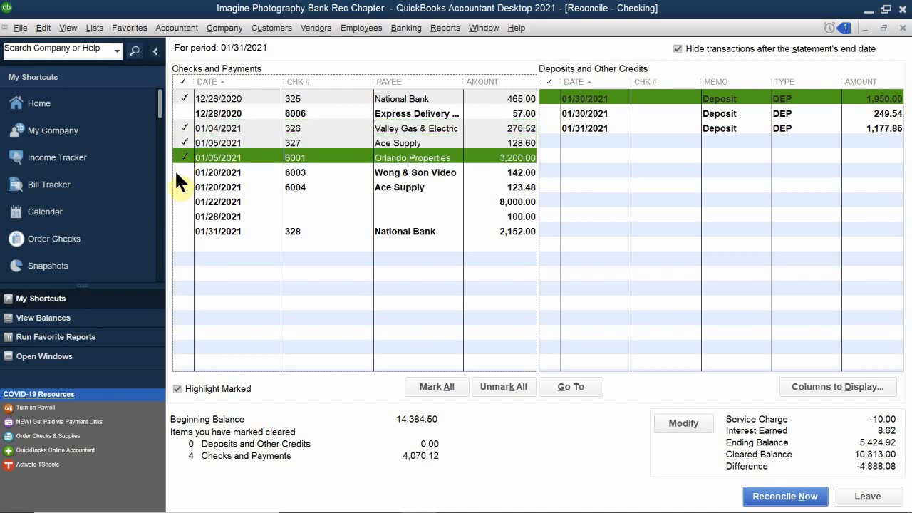
pyautogui.click(177, 172)
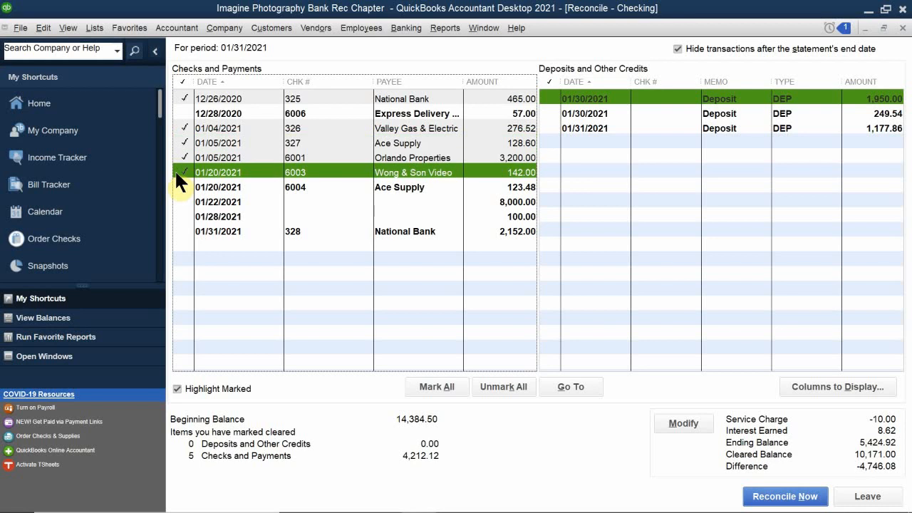
pyautogui.click(178, 187)
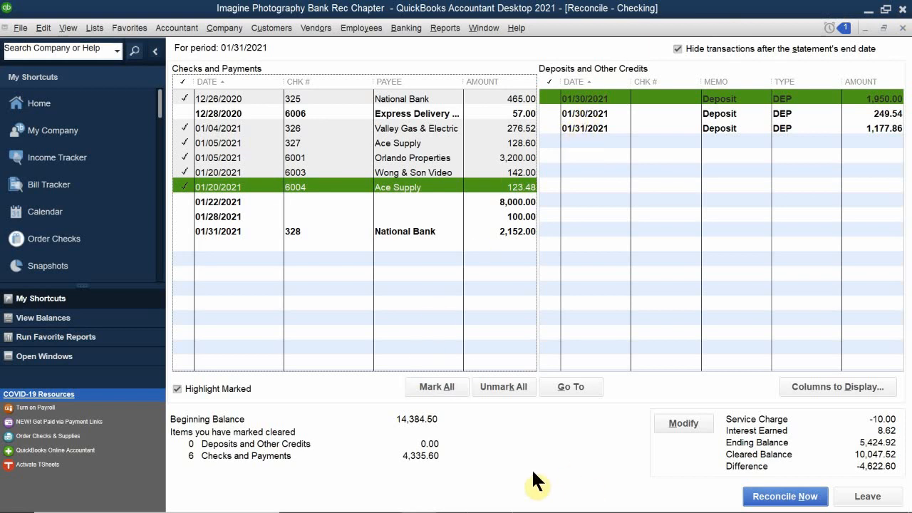
# - Minimize QuickBooks to bring the bank statement back into view
pyautogui.moveTo(509, 511)
pyautogui.click(419, 485)
pyautogui.click(419, 486)
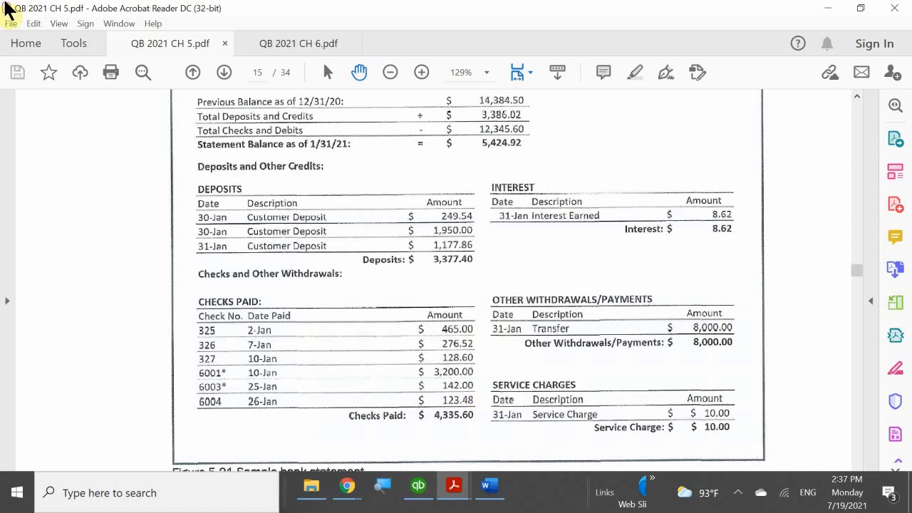
pyautogui.scroll(1, 328, 272)
pyautogui.scroll(2, 328, 272)
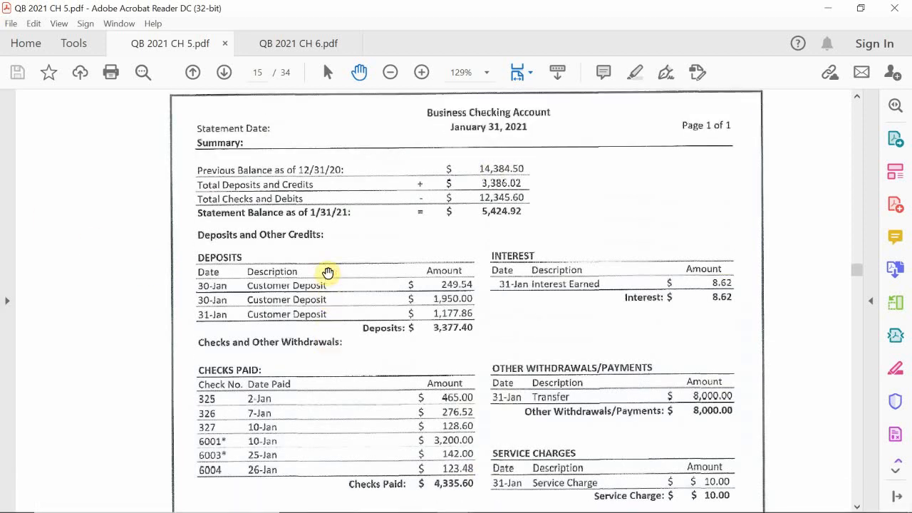
pyautogui.scroll(-1, 331, 268)
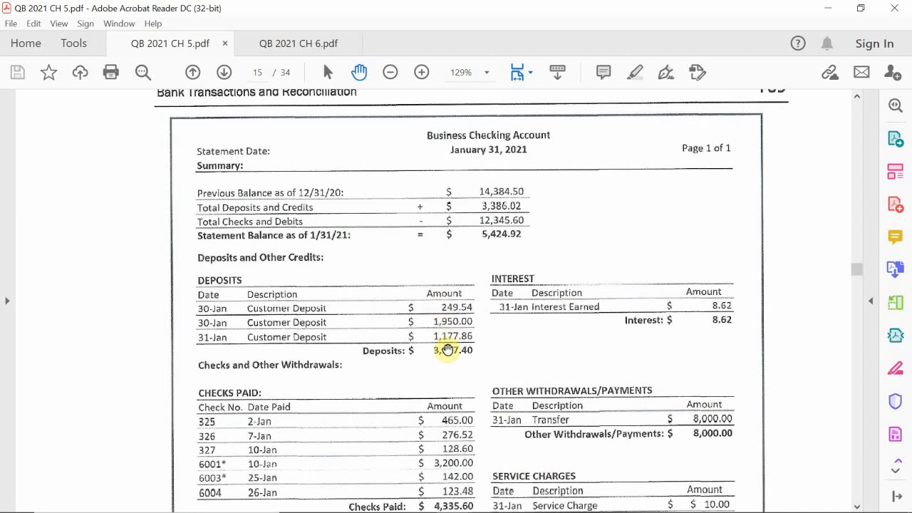
pyautogui.moveTo(495, 510)
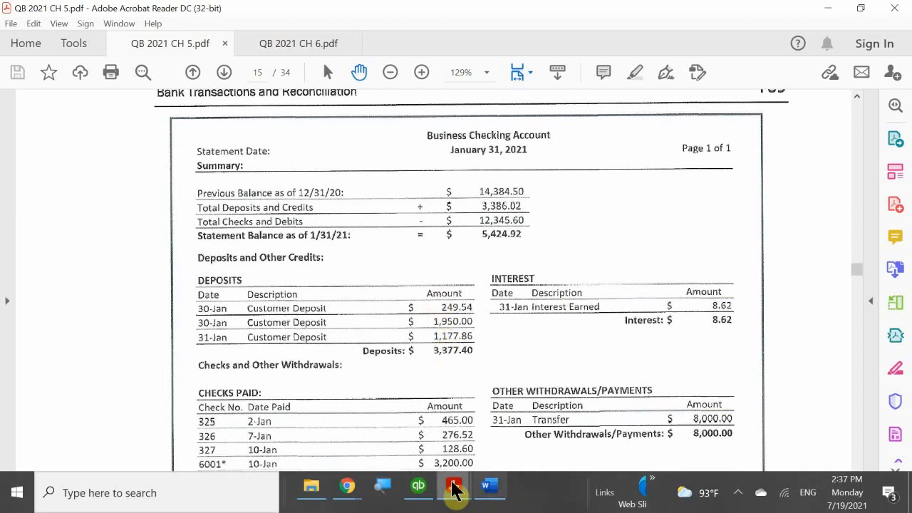
# - Back in QuickBooks, mark the 249.54, 1,950.00 and 1,177.86 deposits as cleared
pyautogui.moveTo(453, 488)
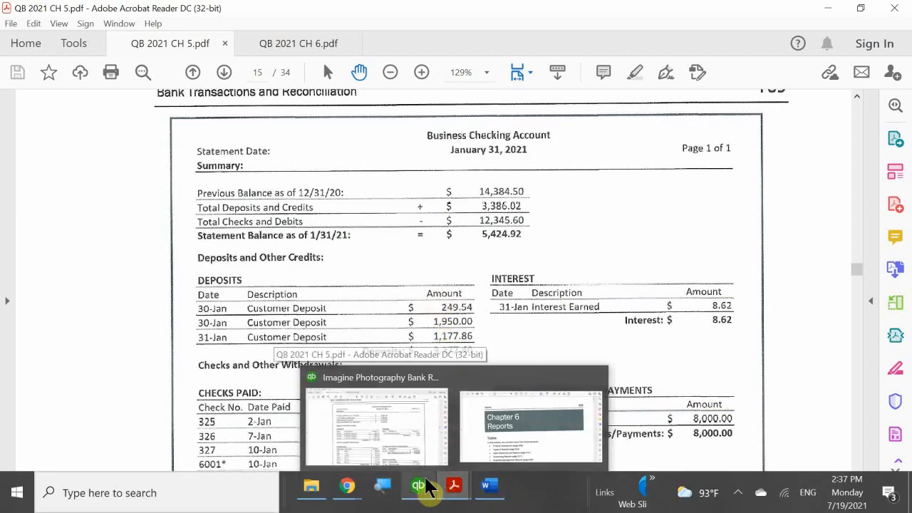
pyautogui.click(432, 430)
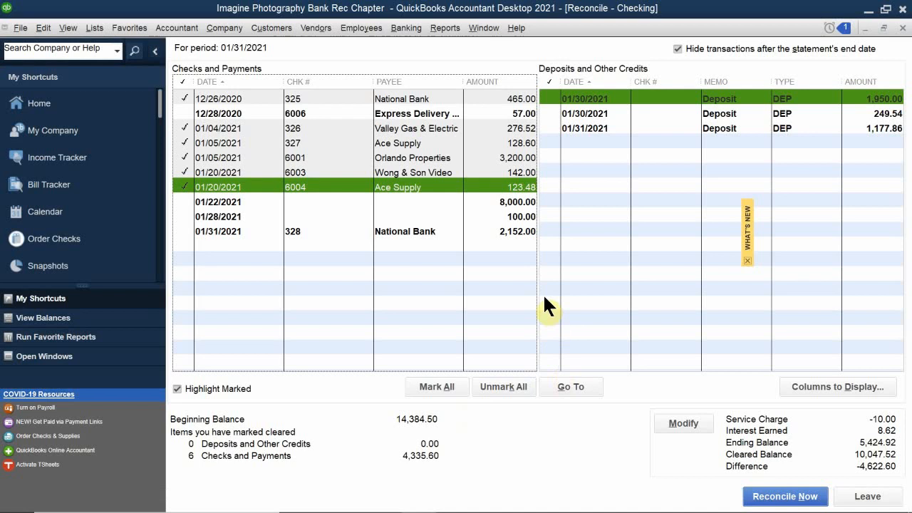
pyautogui.click(549, 113)
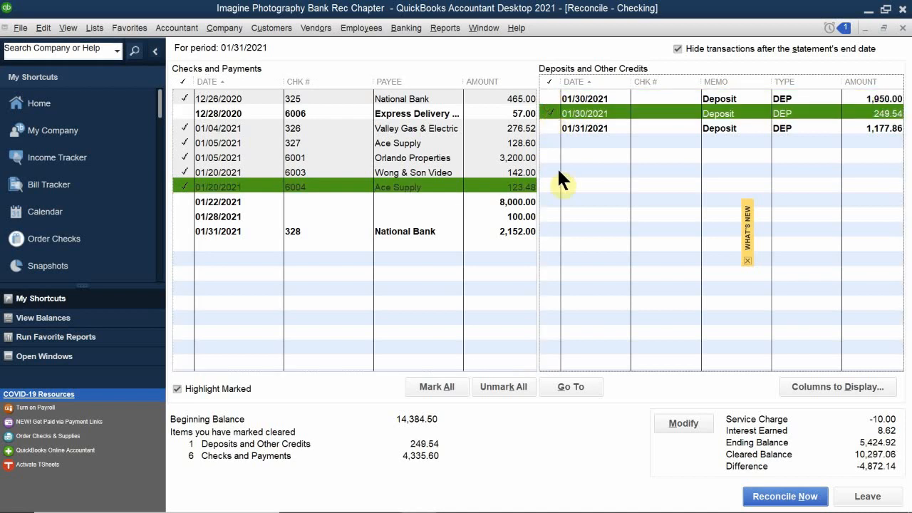
pyautogui.click(549, 97)
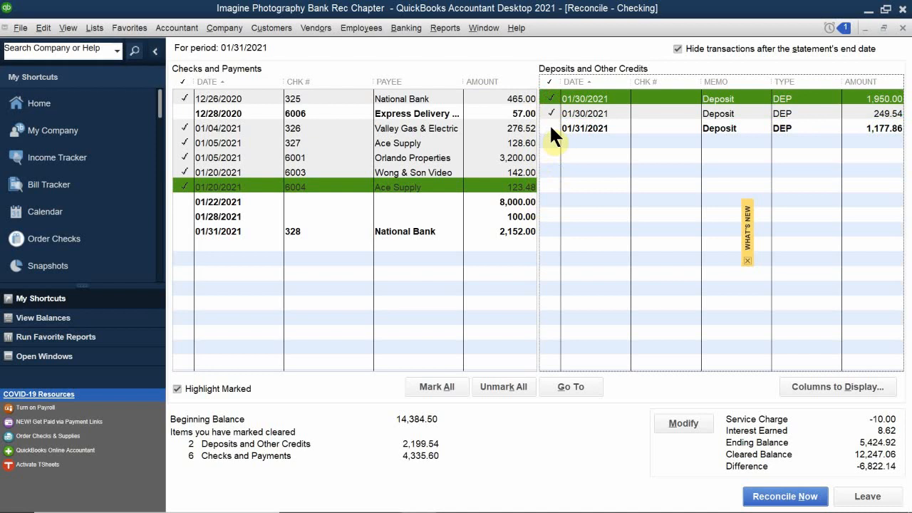
pyautogui.click(550, 128)
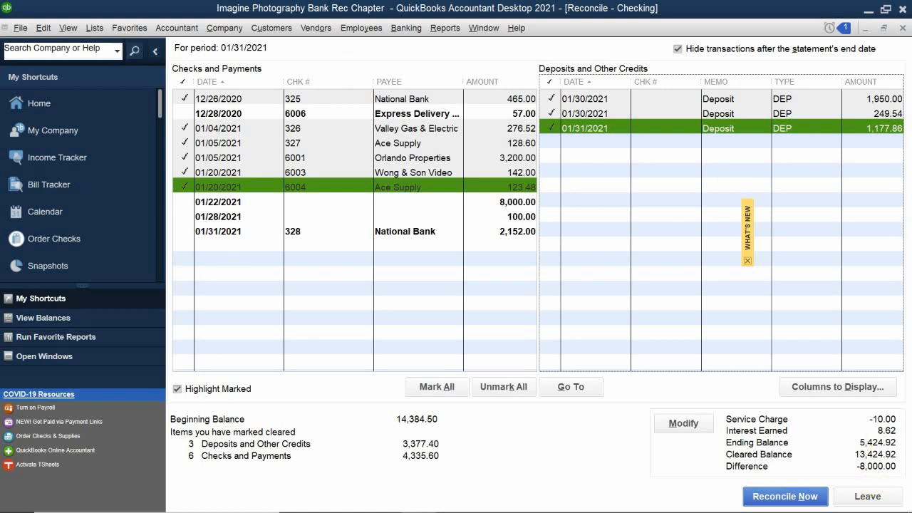
# - Find the 8,000.00 transfer withdrawal on the bank statement, then return to QuickBooks
pyautogui.moveTo(450, 510)
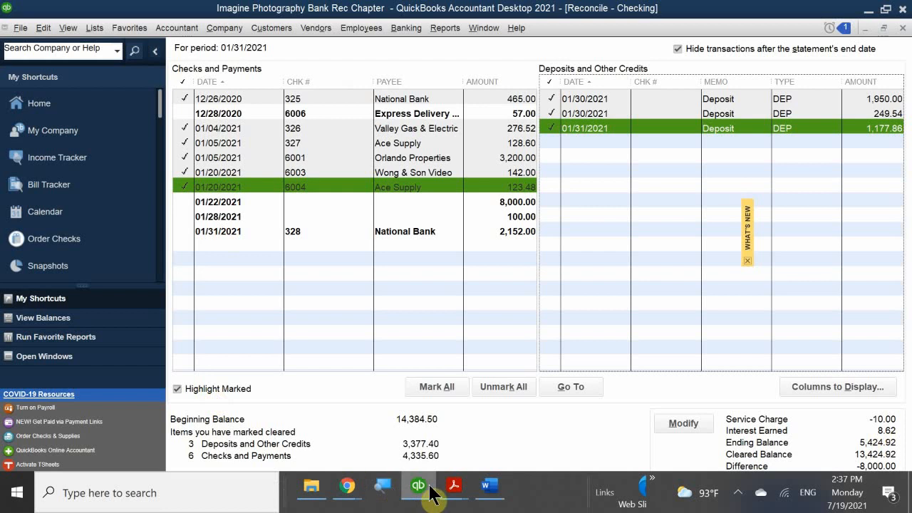
pyautogui.moveTo(454, 491)
pyautogui.click(414, 421)
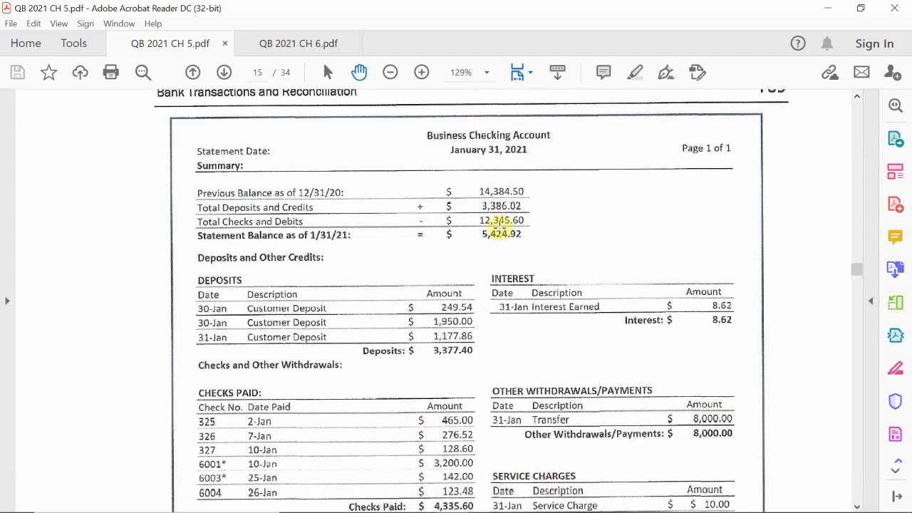
pyautogui.scroll(-1, 505, 230)
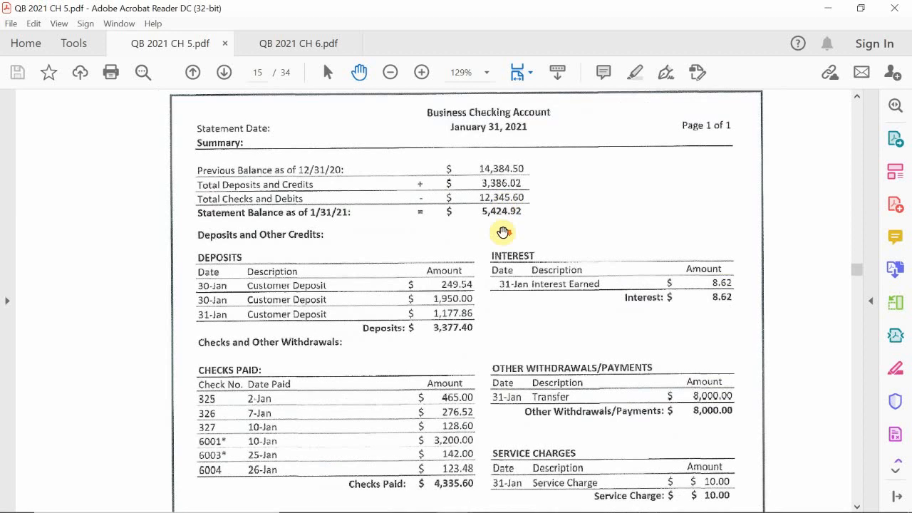
pyautogui.scroll(-1, 509, 247)
pyautogui.scroll(-2, 510, 247)
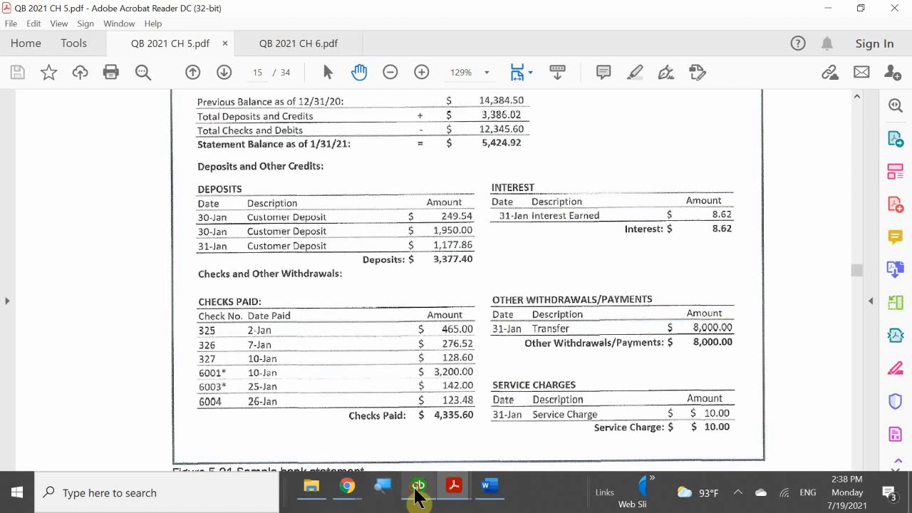
pyautogui.click(417, 490)
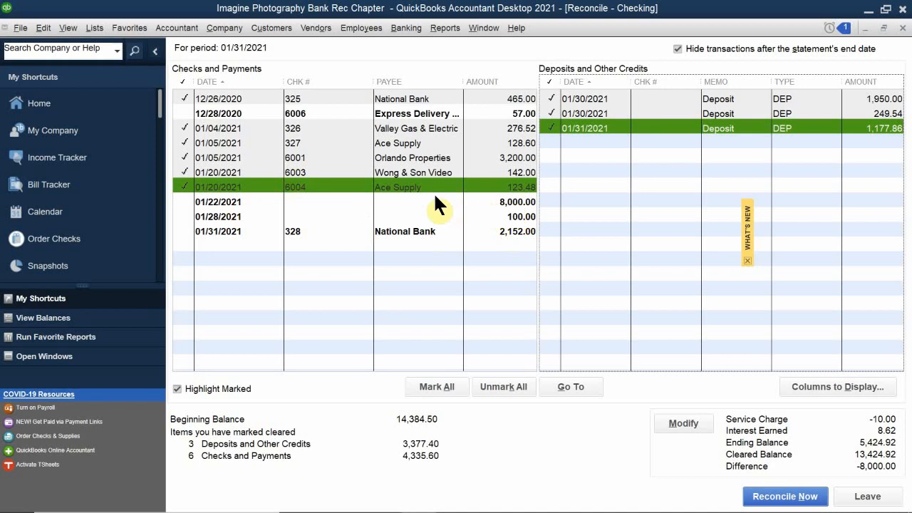
# - Clear the 01/22/2021 8,000.00 transfer and 01/28/2021 100.00 payment, then reopen the statement details
pyautogui.click(180, 200)
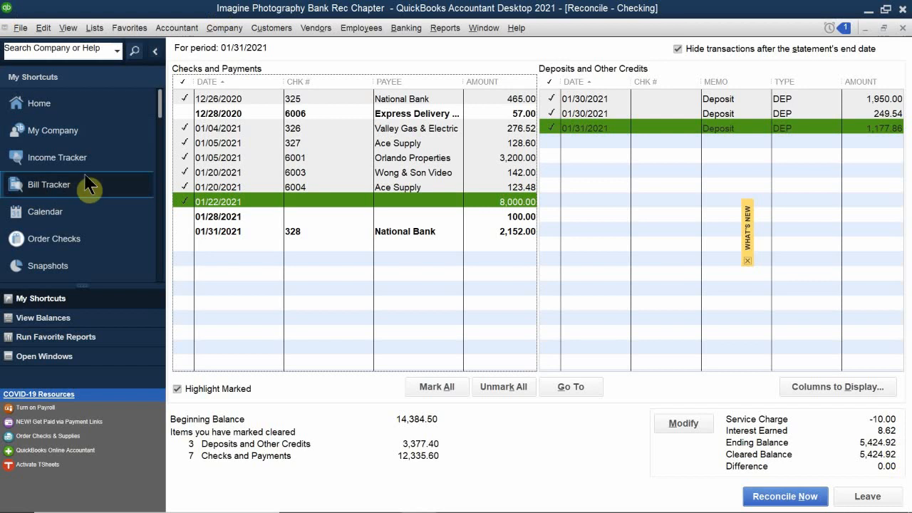
pyautogui.click(183, 217)
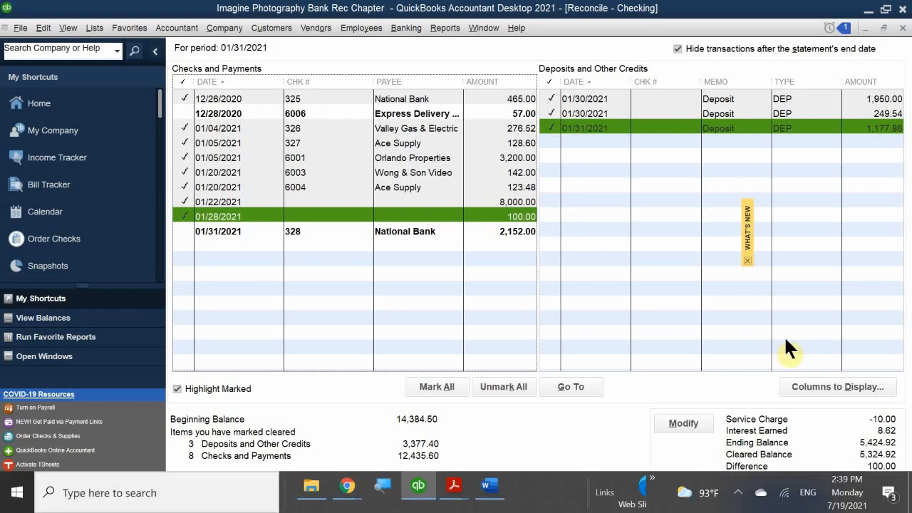
pyautogui.click(685, 423)
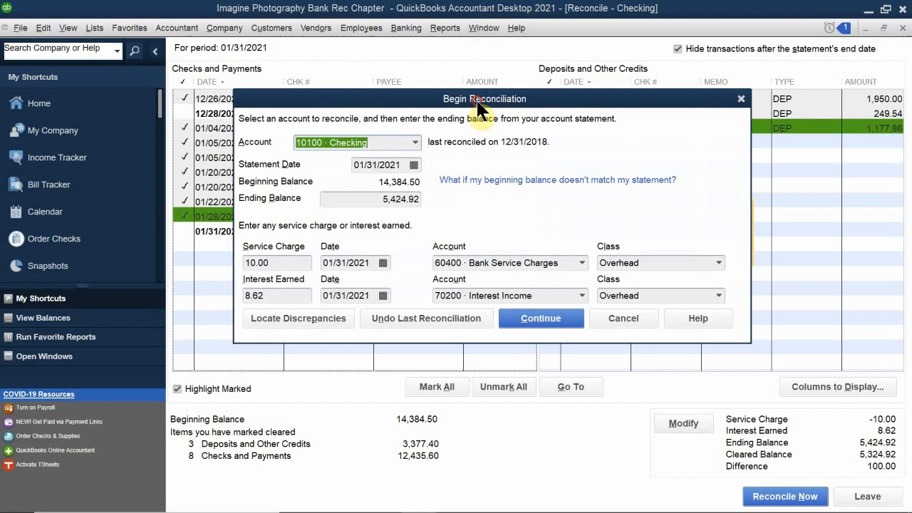
# - View Locate Discrepancies, then cancel back to Reconcile – Checking showing the 100.00 difference
pyautogui.moveTo(478, 107)
pyautogui.mouseDown()
pyautogui.moveTo(542, 109)
pyautogui.moveTo(485, 117)
pyautogui.mouseUp()
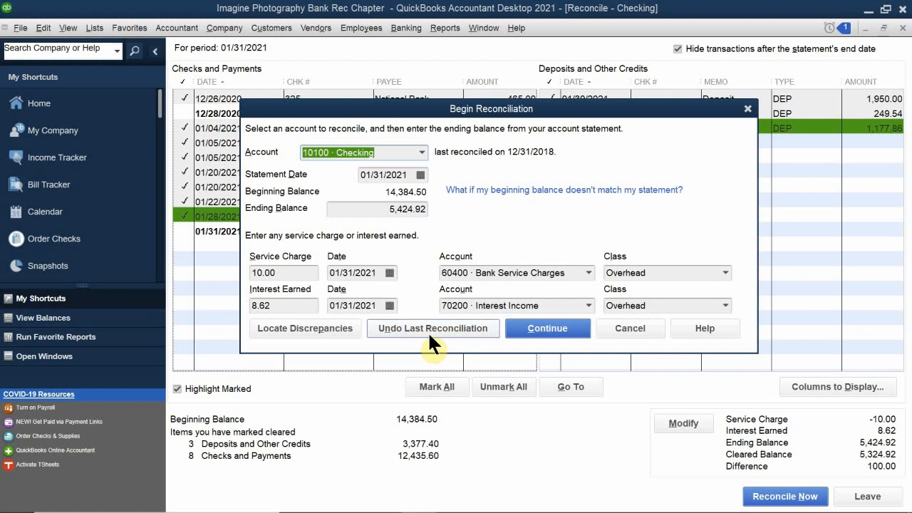
pyautogui.click(298, 332)
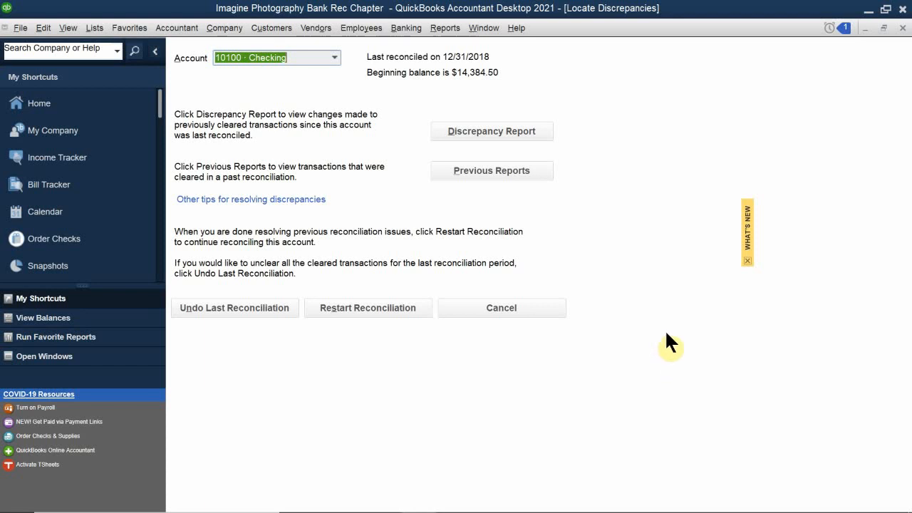
pyautogui.click(508, 308)
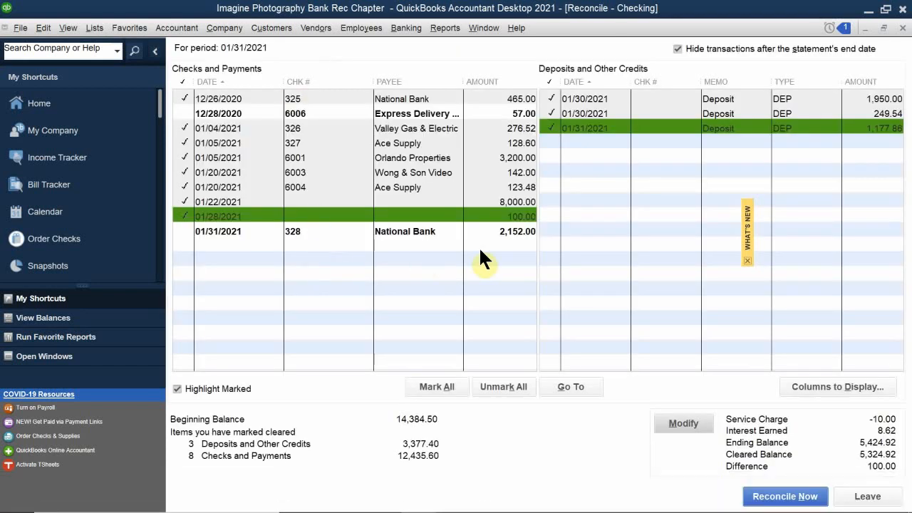
# - Unclear the 01/28/2021 100.00 payment and finish the reconciliation at 0.00 difference
pyautogui.click(179, 215)
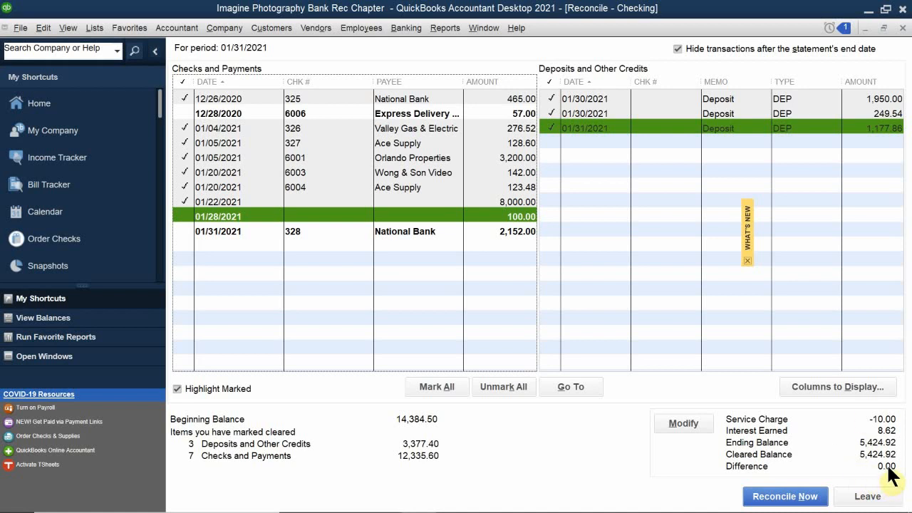
pyautogui.click(777, 497)
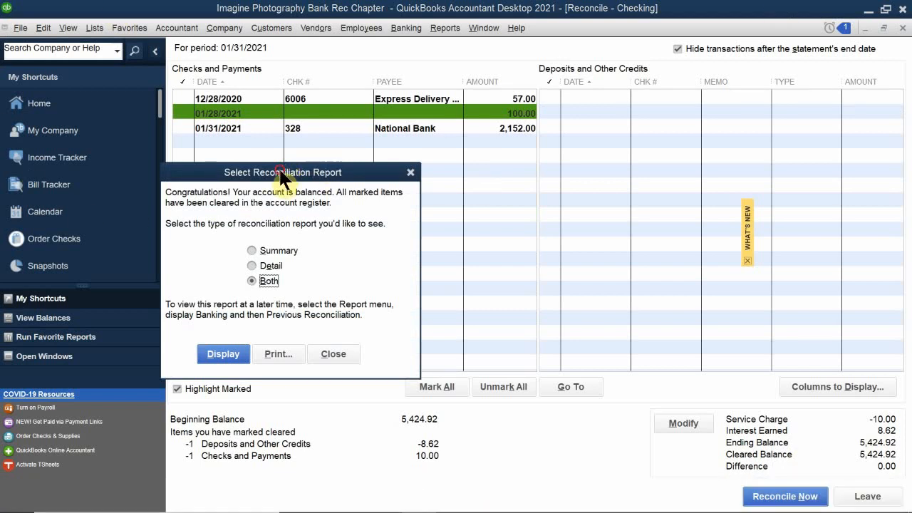
pyautogui.moveTo(281, 173); pyautogui.dragTo(404, 157)
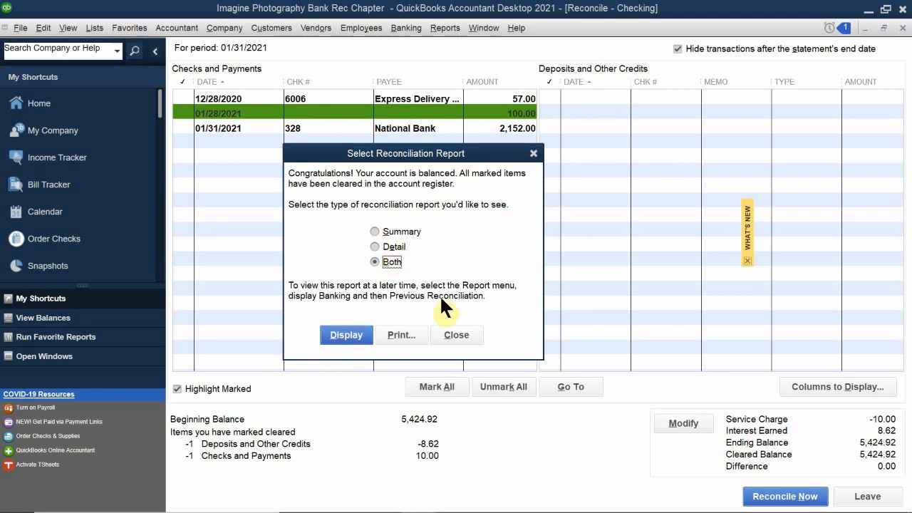
# - Show the Reconciliation Summary for 10100 Checking ending 01/31/2021, then close QuickBooks
pyautogui.click(350, 334)
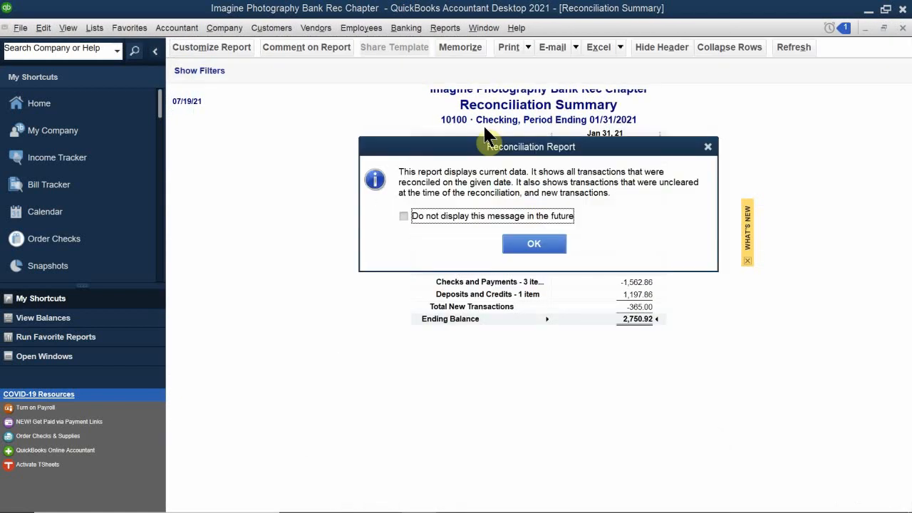
pyautogui.moveTo(444, 149); pyautogui.dragTo(311, 155)
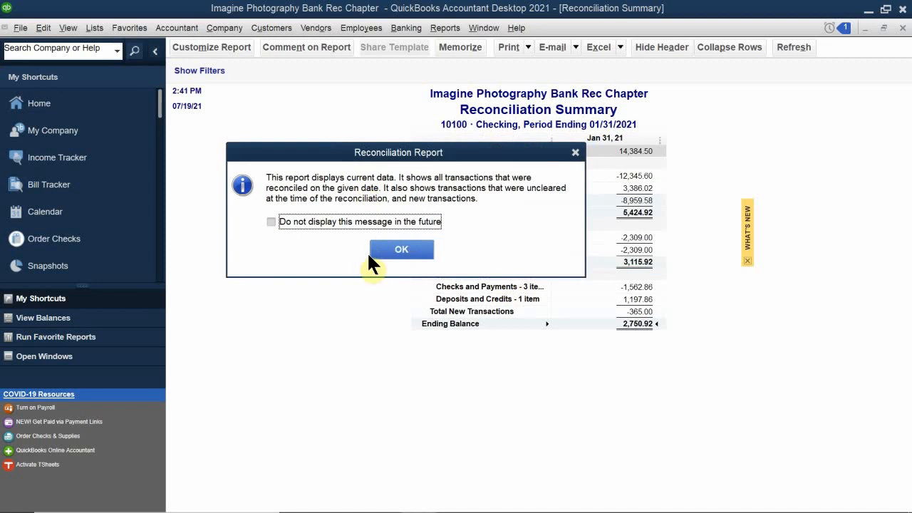
pyautogui.click(391, 249)
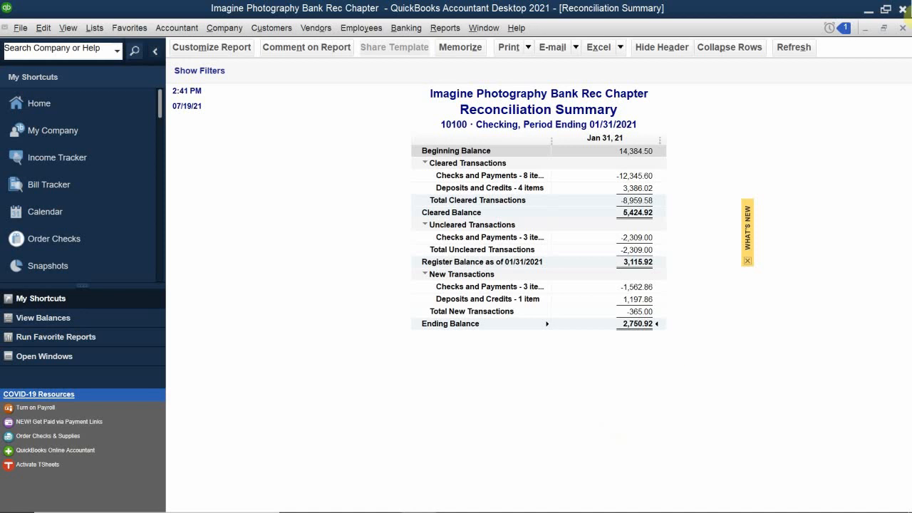
pyautogui.click(903, 9)
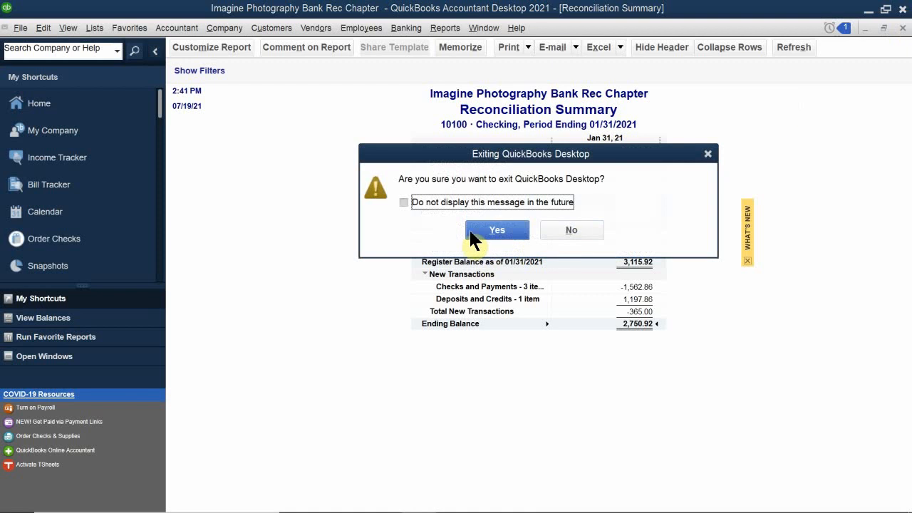
# - Confirm exiting QuickBooks with future exit prompts off, and minimise Acrobat, Word and File Explorer
pyautogui.click(447, 202)
pyautogui.click(500, 228)
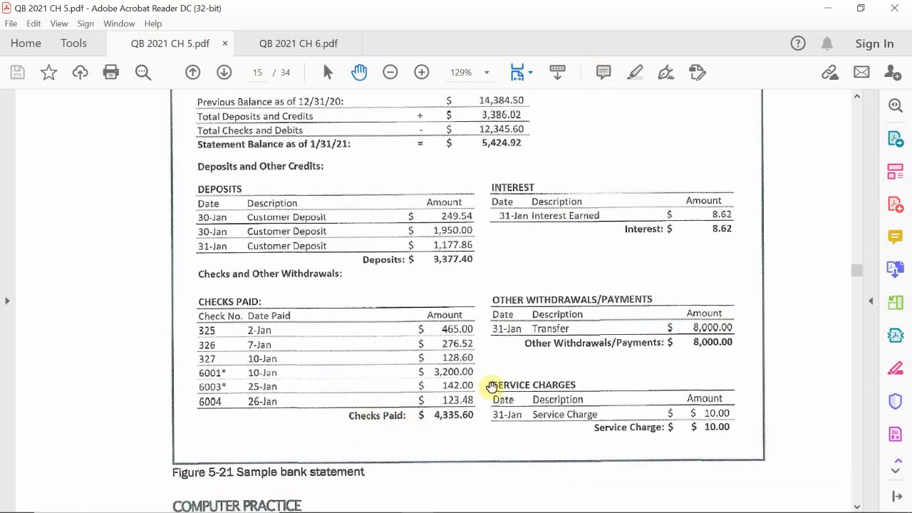
pyautogui.click(829, 10)
pyautogui.click(829, 11)
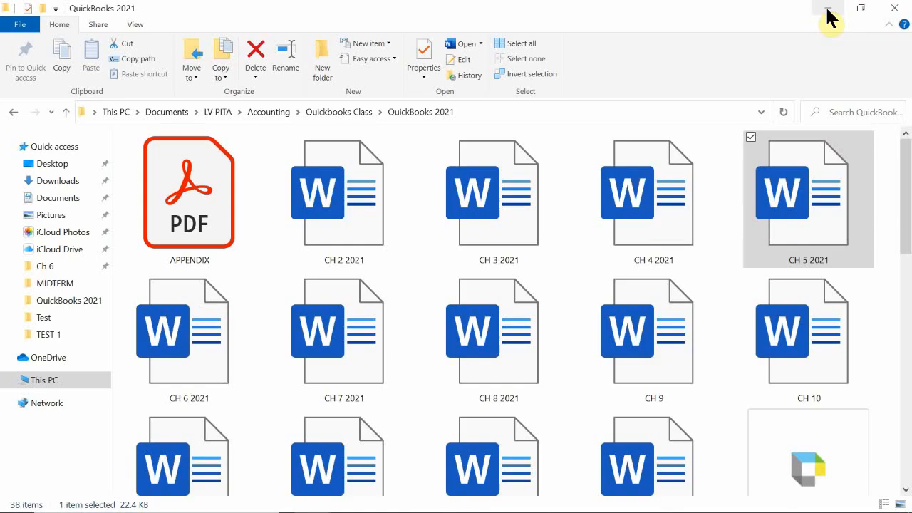
pyautogui.click(828, 10)
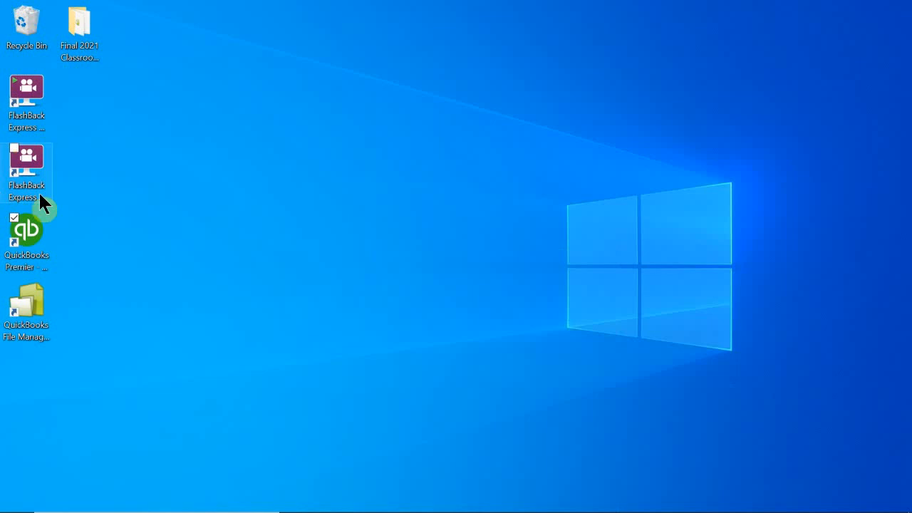
# - Launch QuickBooks Premier Accountant Edition 2021 and bring up the FlashBack recorder's tray menu
pyautogui.click(27, 232)
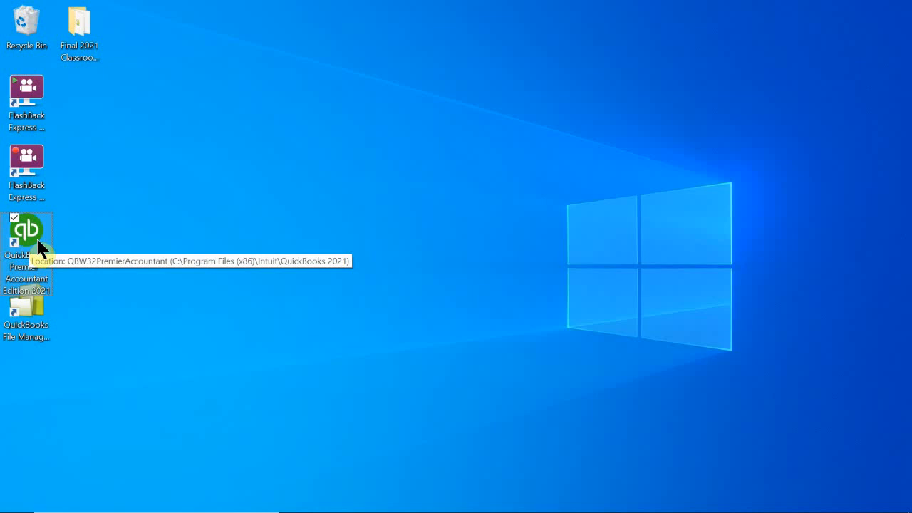
pyautogui.doubleClick(27, 229)
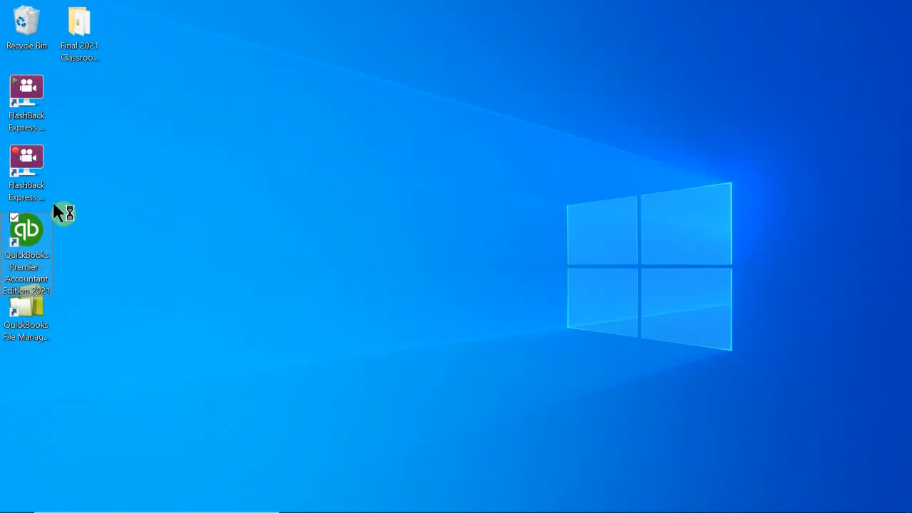
pyautogui.moveTo(821, 456)
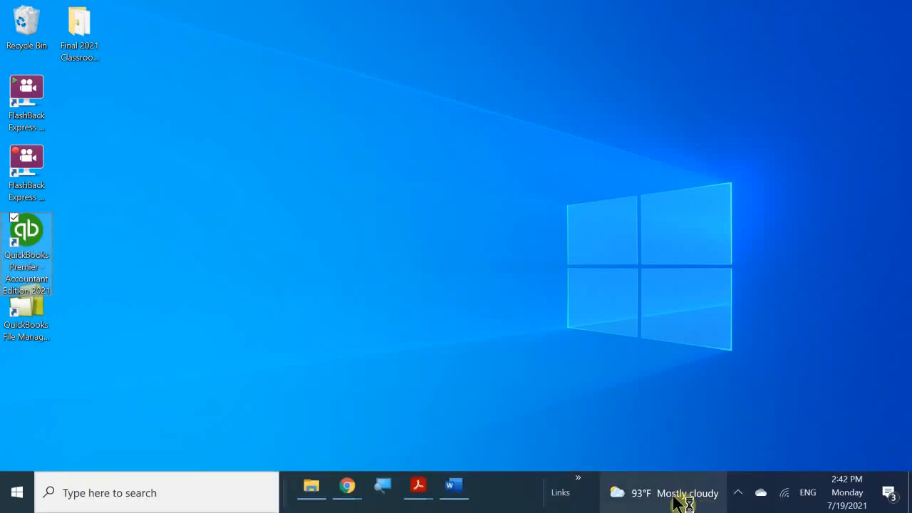
pyautogui.click(738, 492)
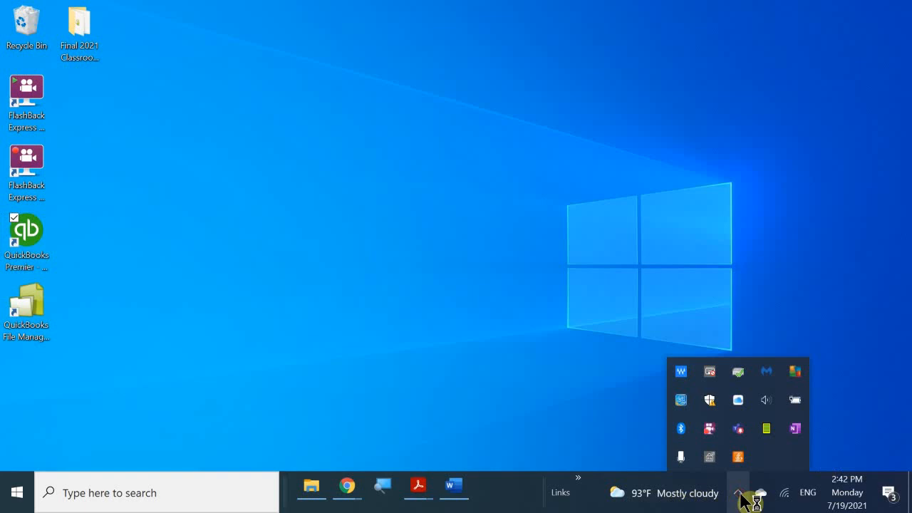
pyautogui.rightClick(707, 431)
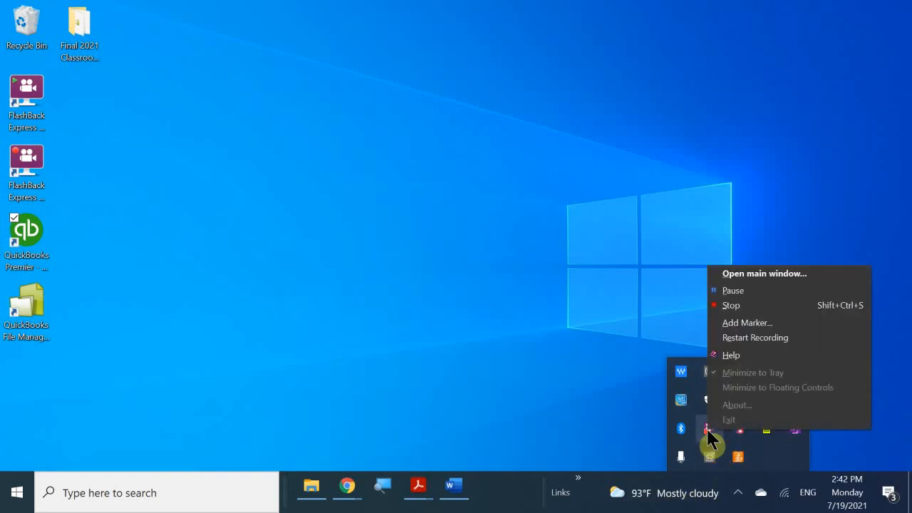